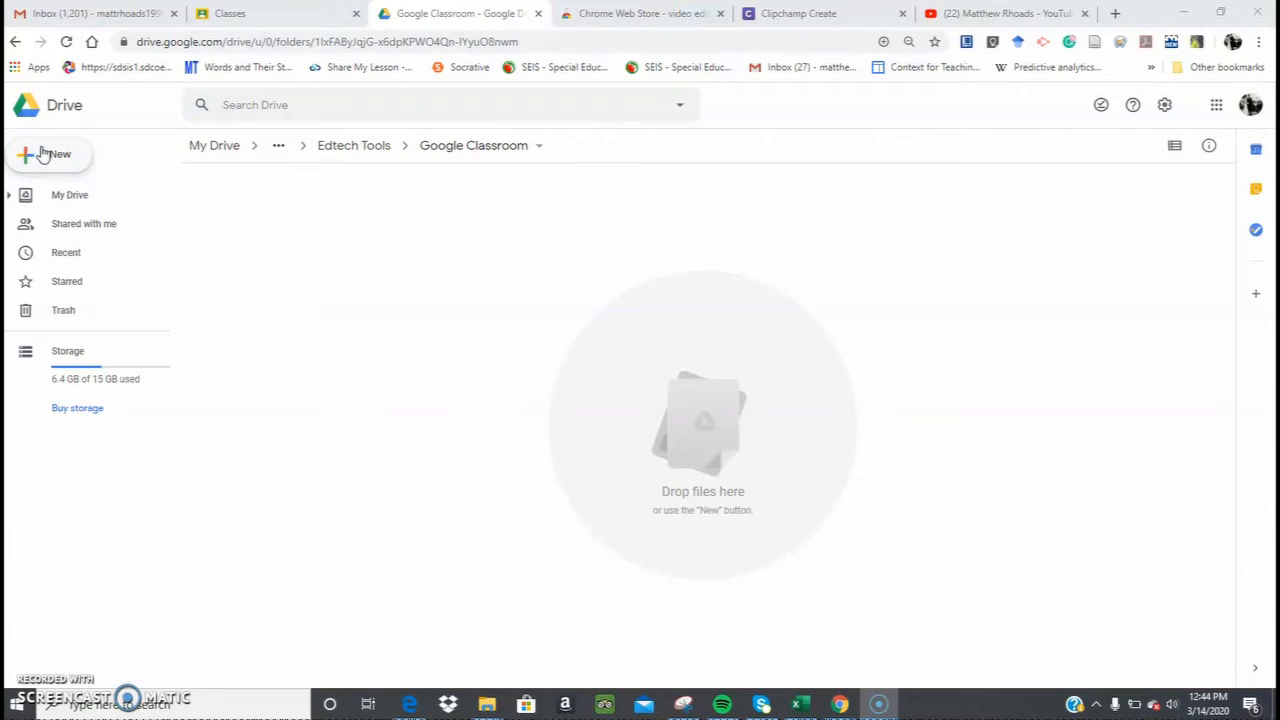
# Create a new folder named EDD 101 inside the Google Classroom folder.
pyautogui.click(42, 153)
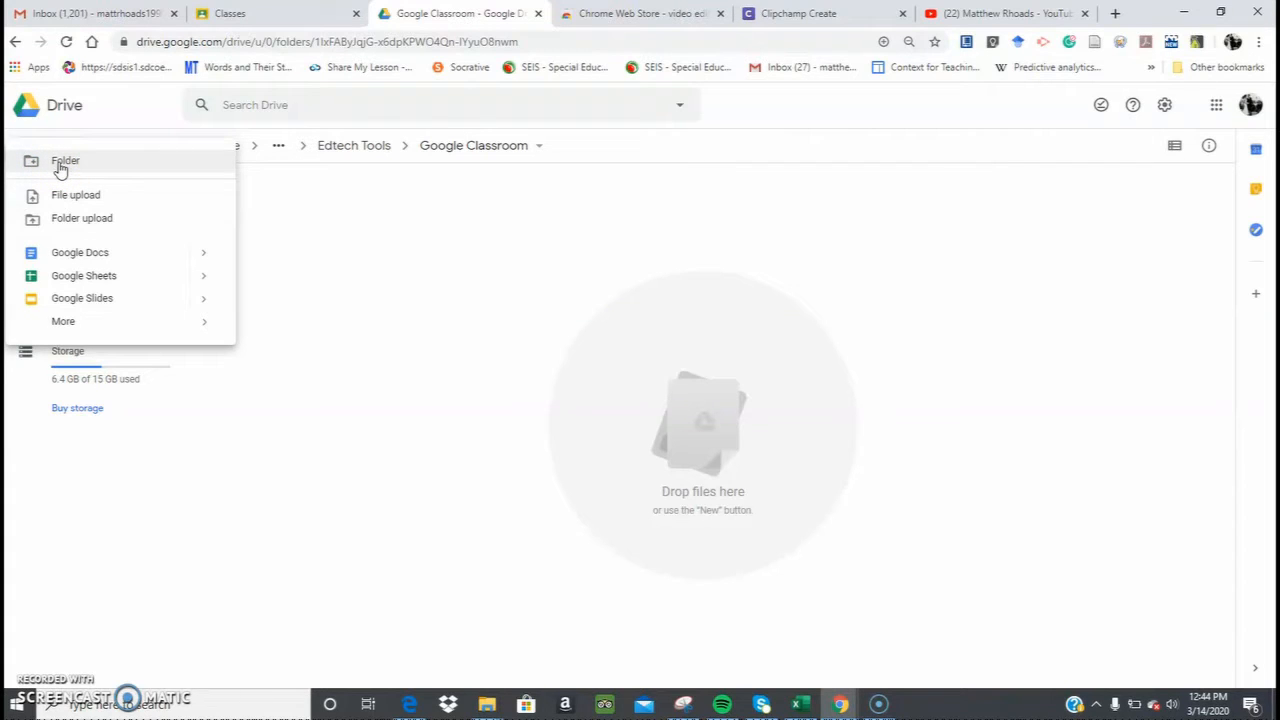
pyautogui.click(60, 165)
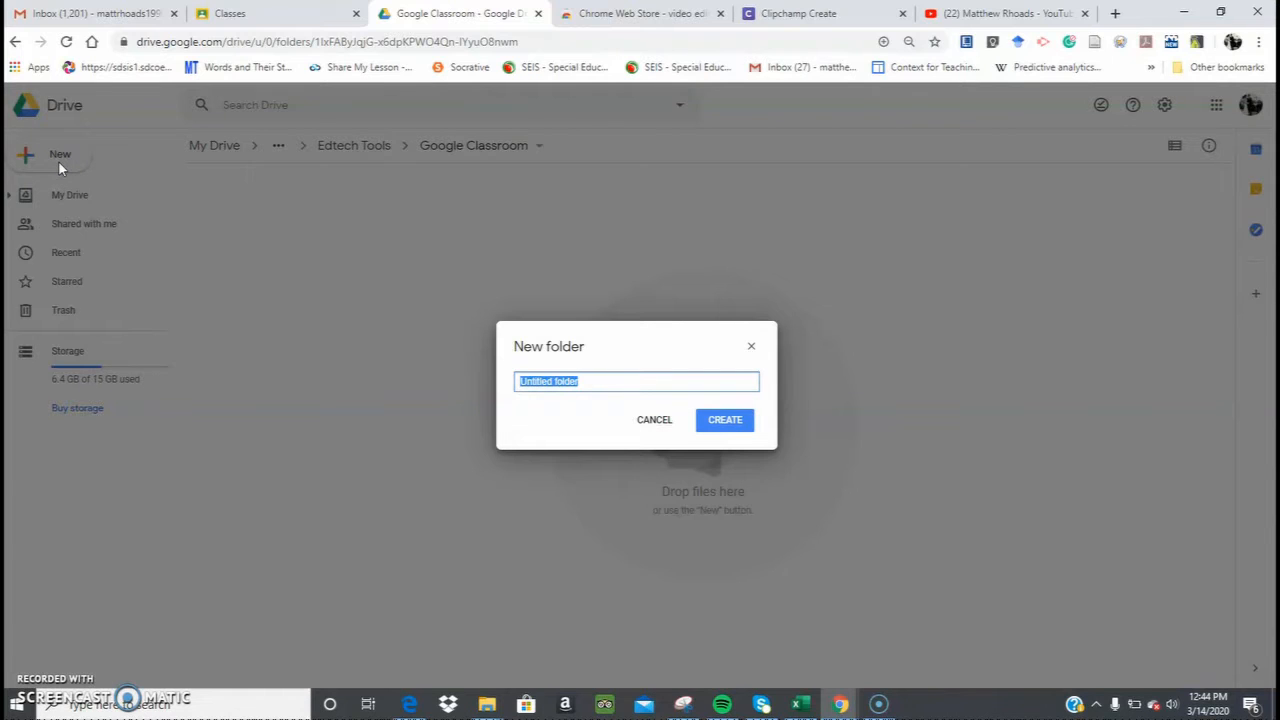
pyautogui.press('BackSpace')
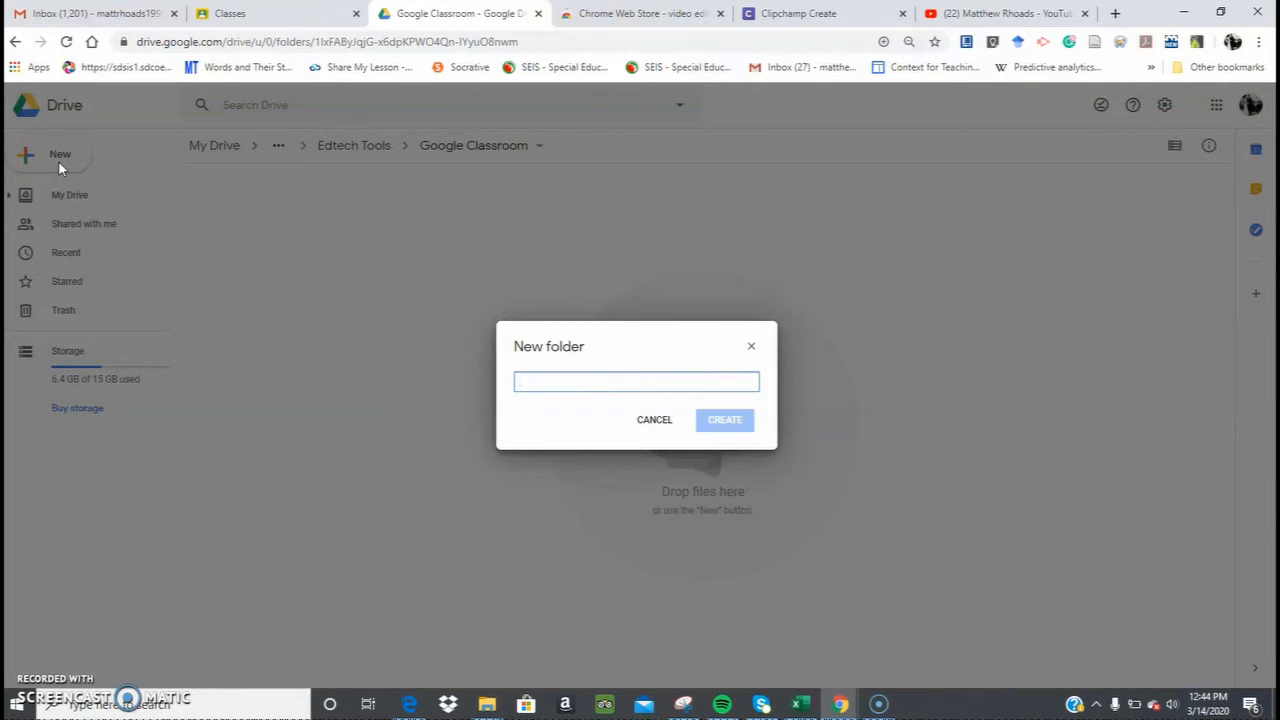
pyautogui.write('EDD 101')
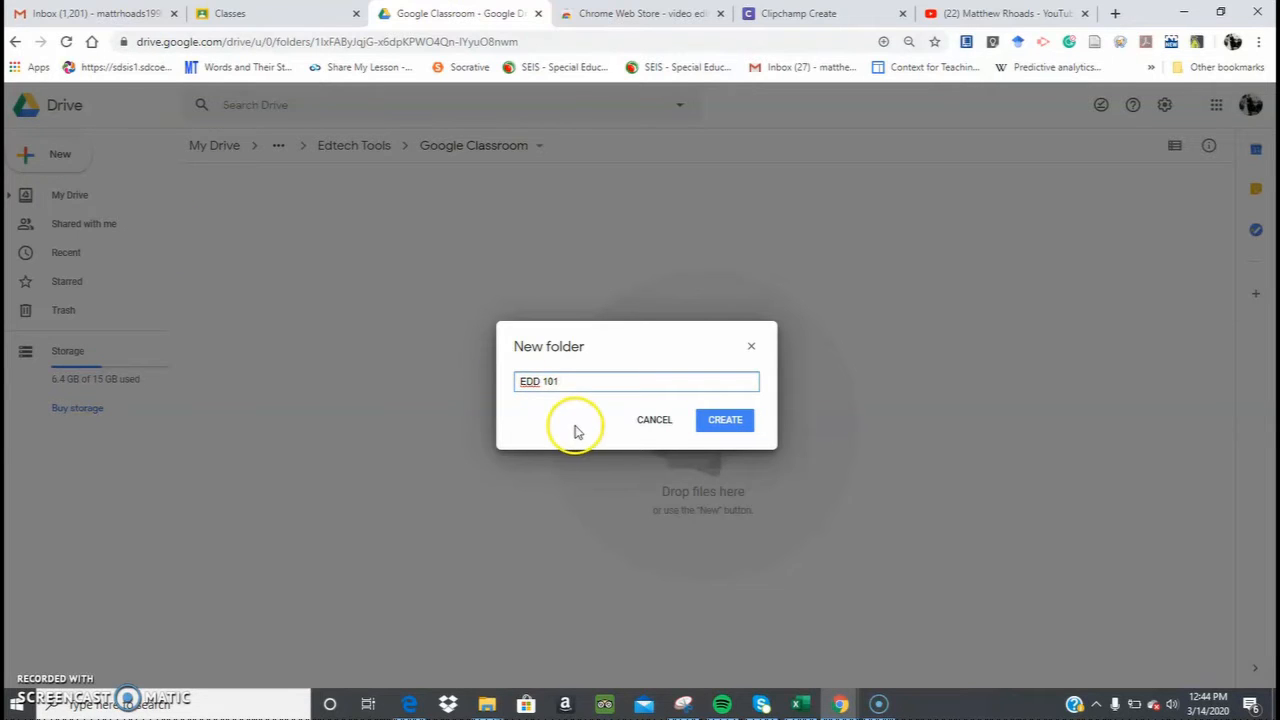
pyautogui.click(727, 424)
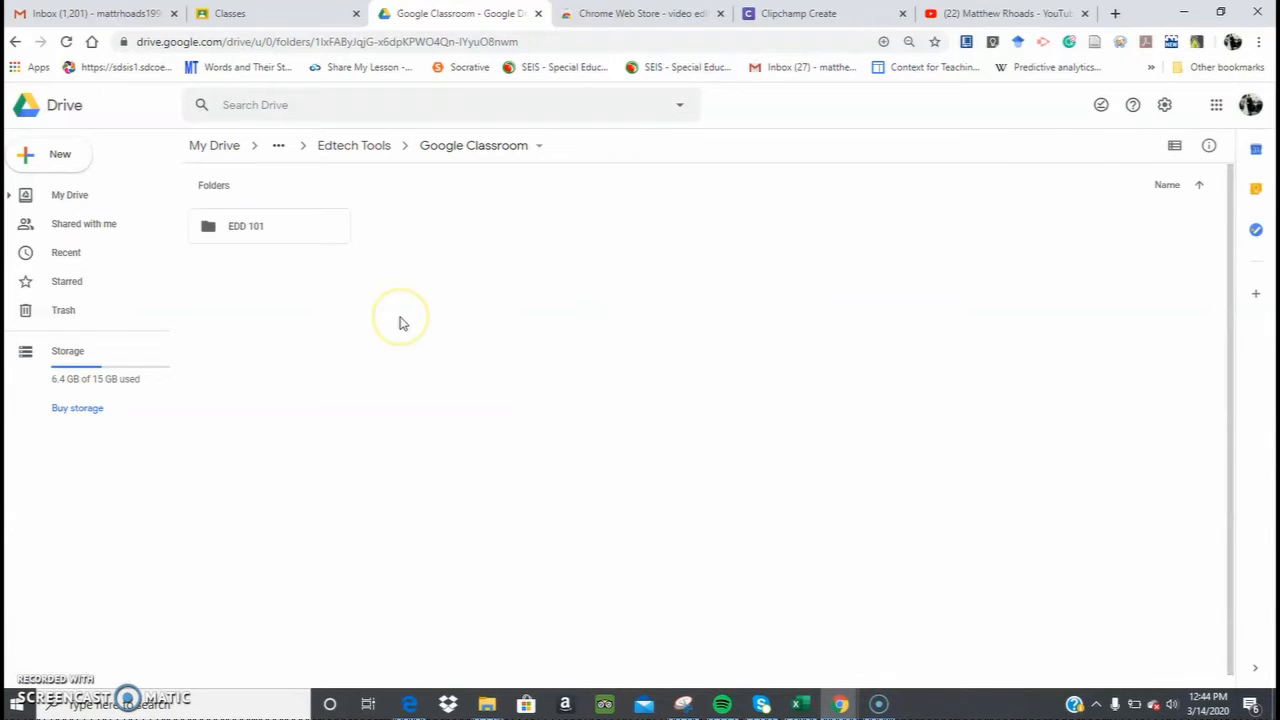
# Open the EDD 101 folder and create a subfolder named Unit 1 in it.
pyautogui.doubleClick(270, 237)
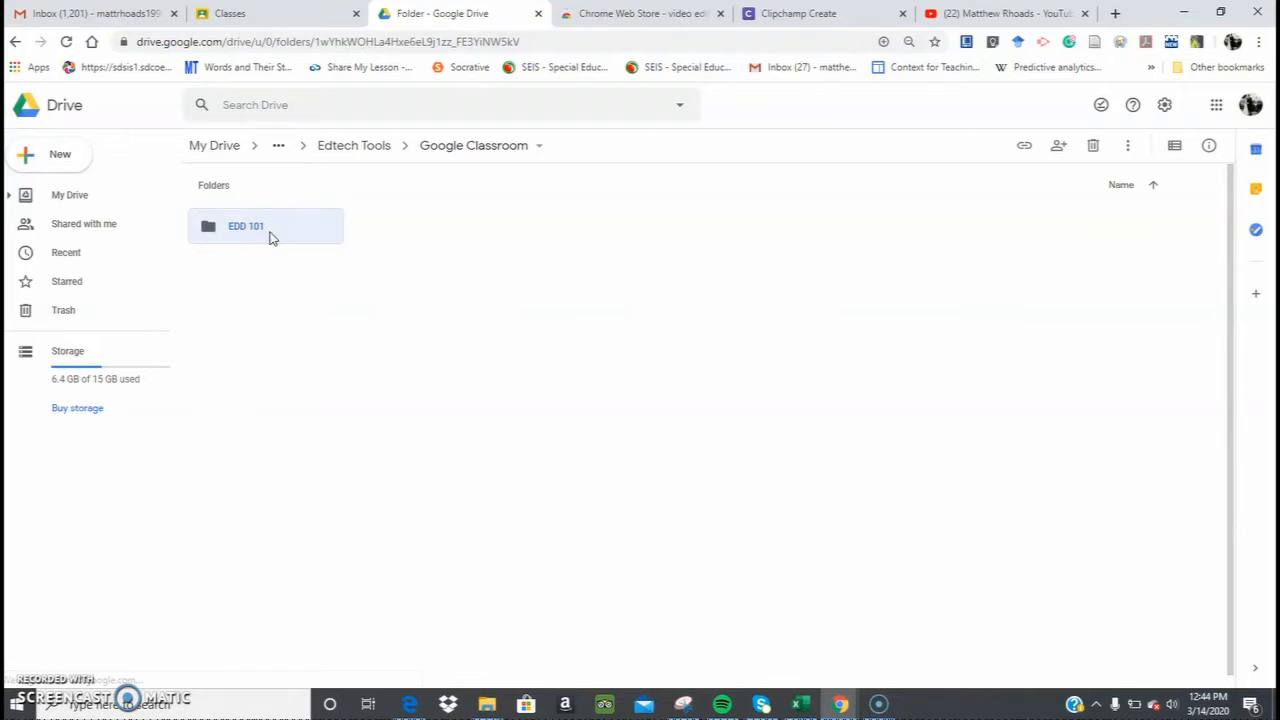
pyautogui.click(78, 158)
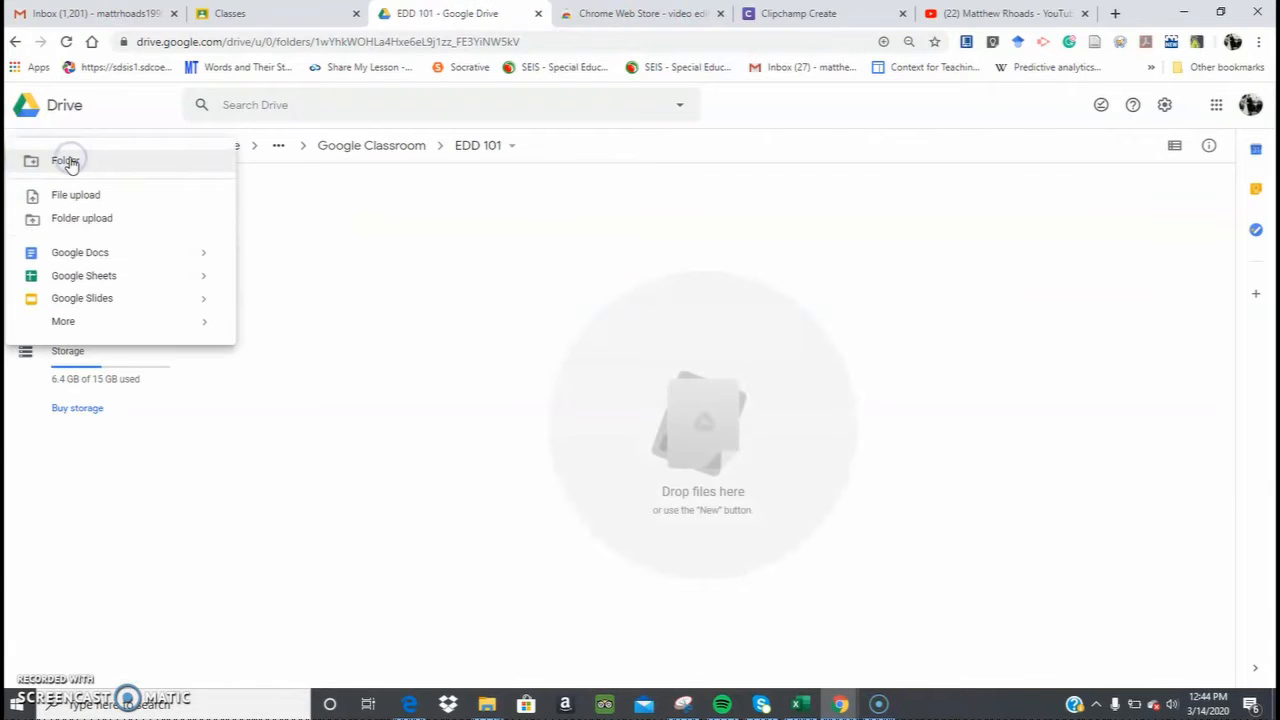
pyautogui.click(70, 163)
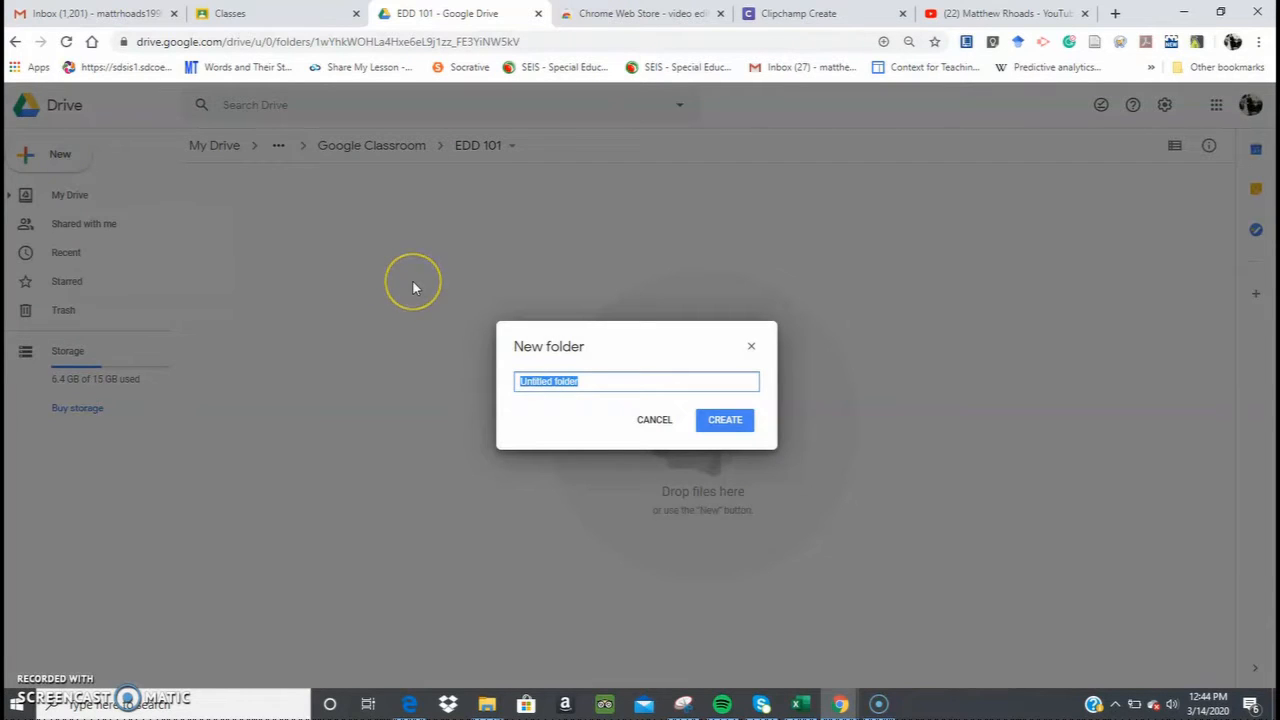
pyautogui.press('BackSpace')
pyautogui.write('Unit 1')
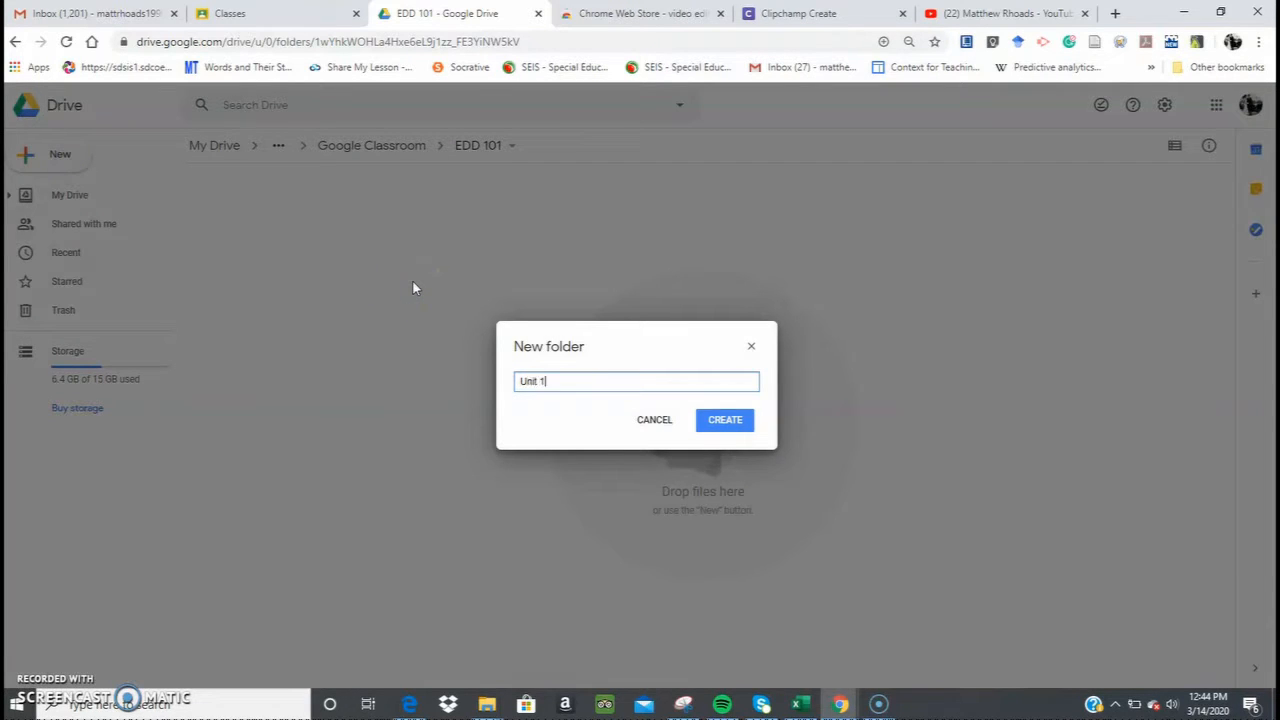
pyautogui.click(725, 424)
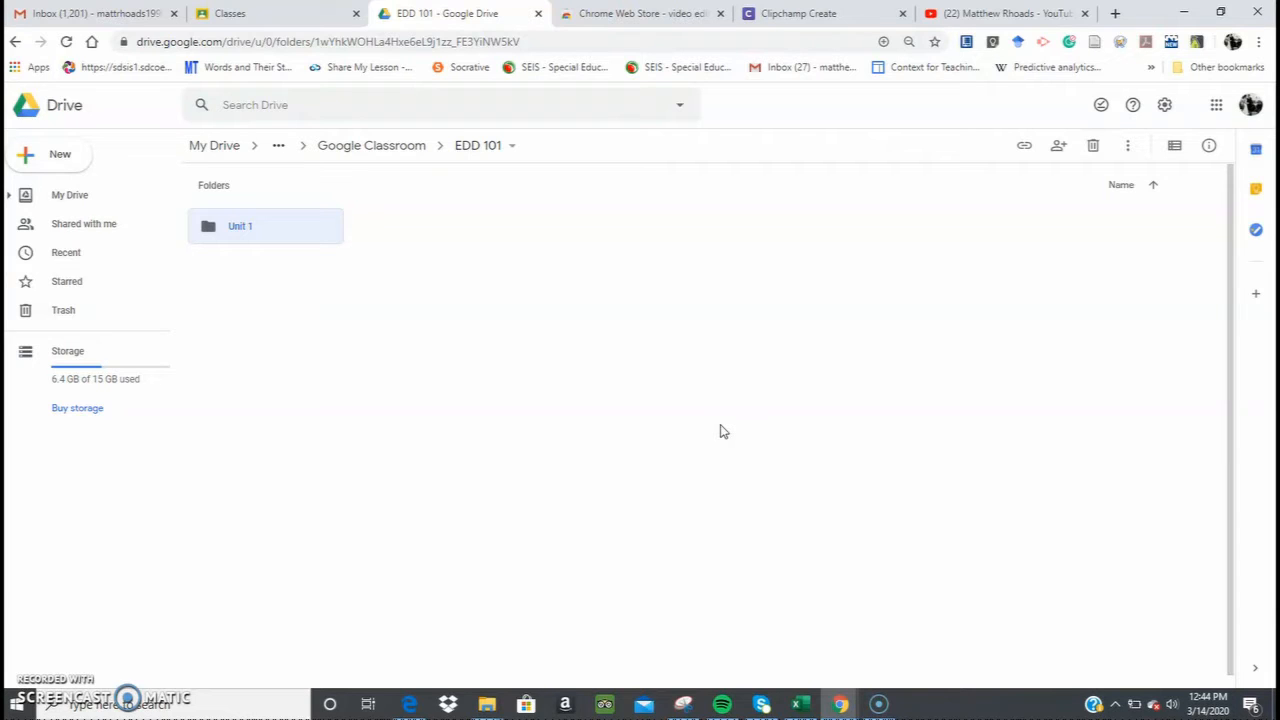
# Open the Unit 1 folder and create a blank Google Docs document in it.
pyautogui.click(505, 418)
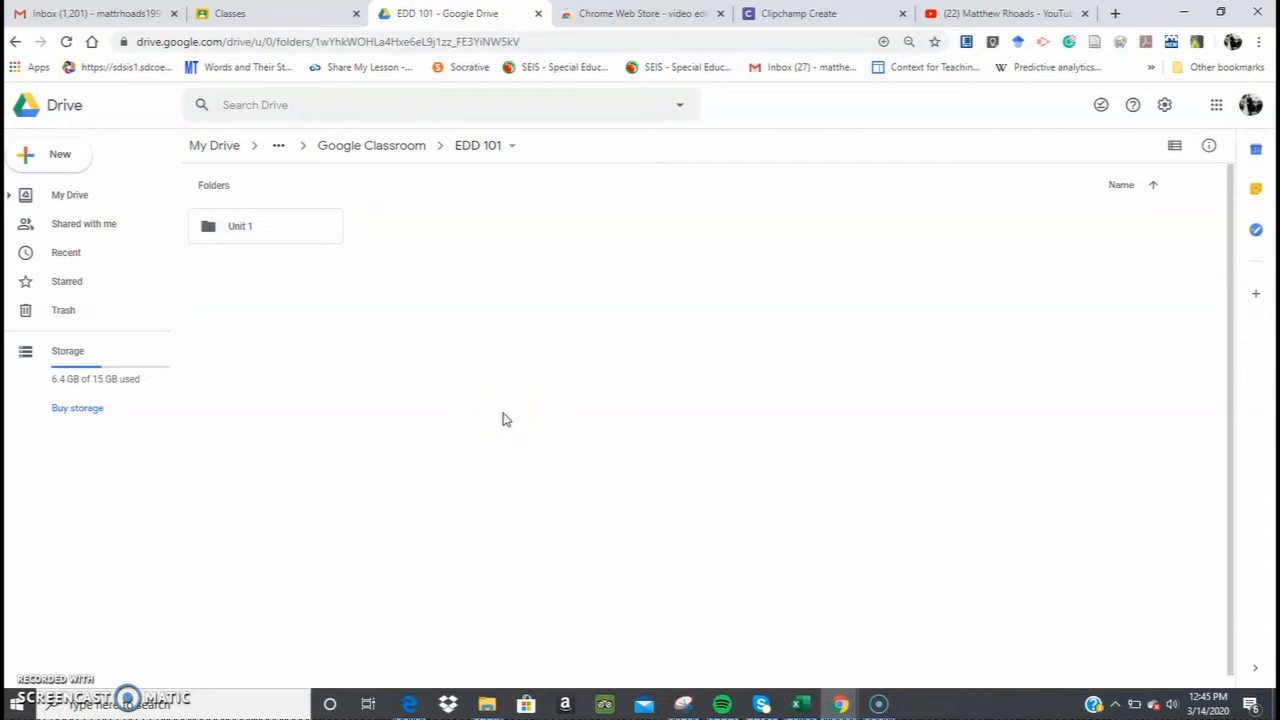
pyautogui.click(250, 226)
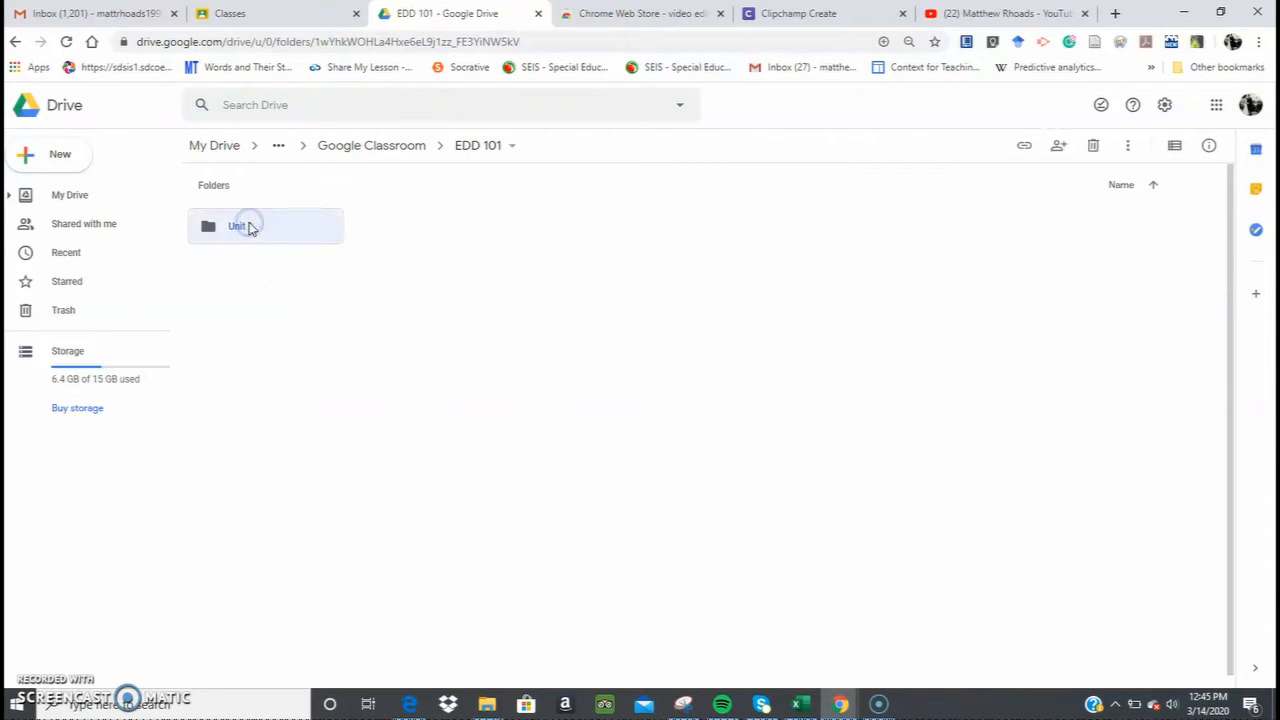
pyautogui.doubleClick(250, 226)
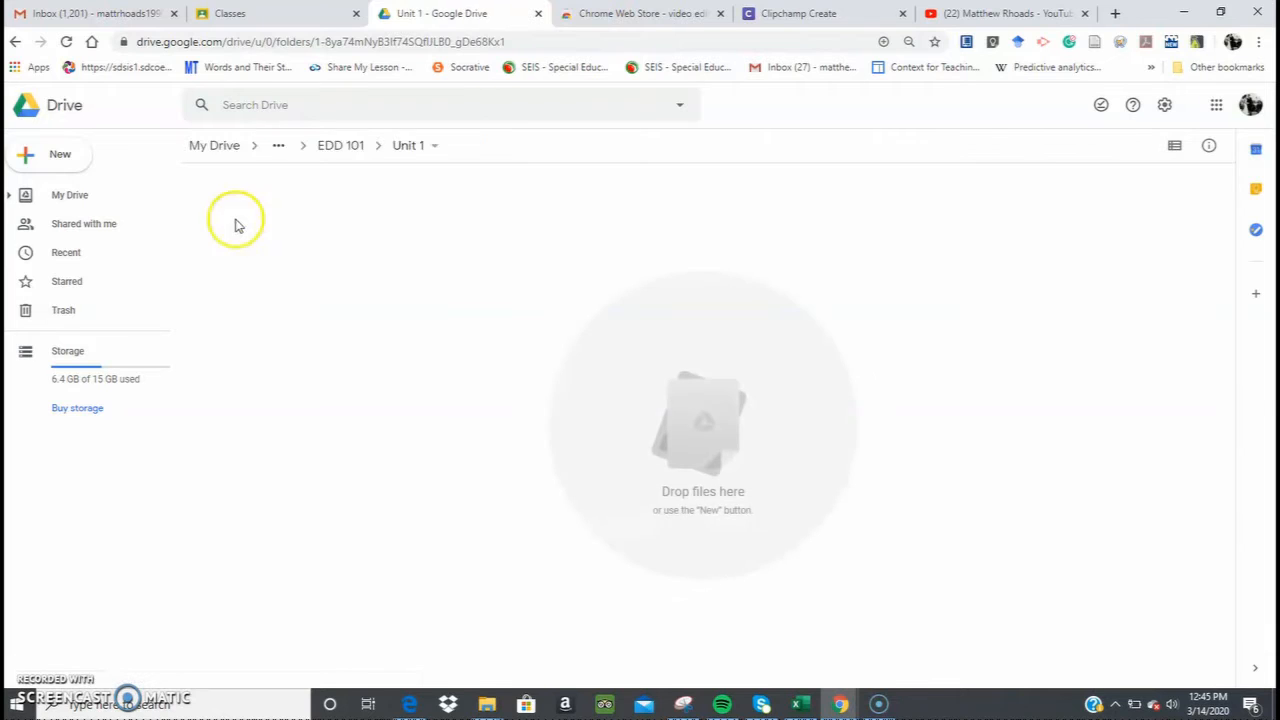
pyautogui.click(60, 156)
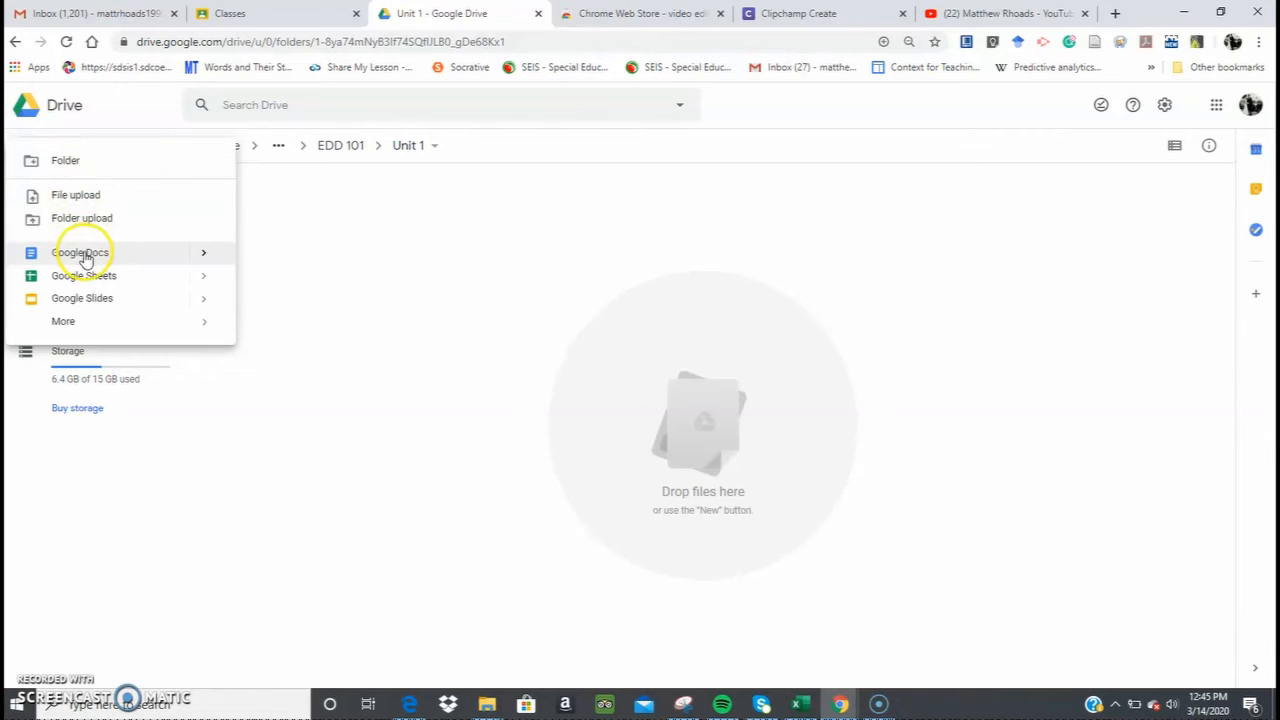
pyautogui.click(123, 256)
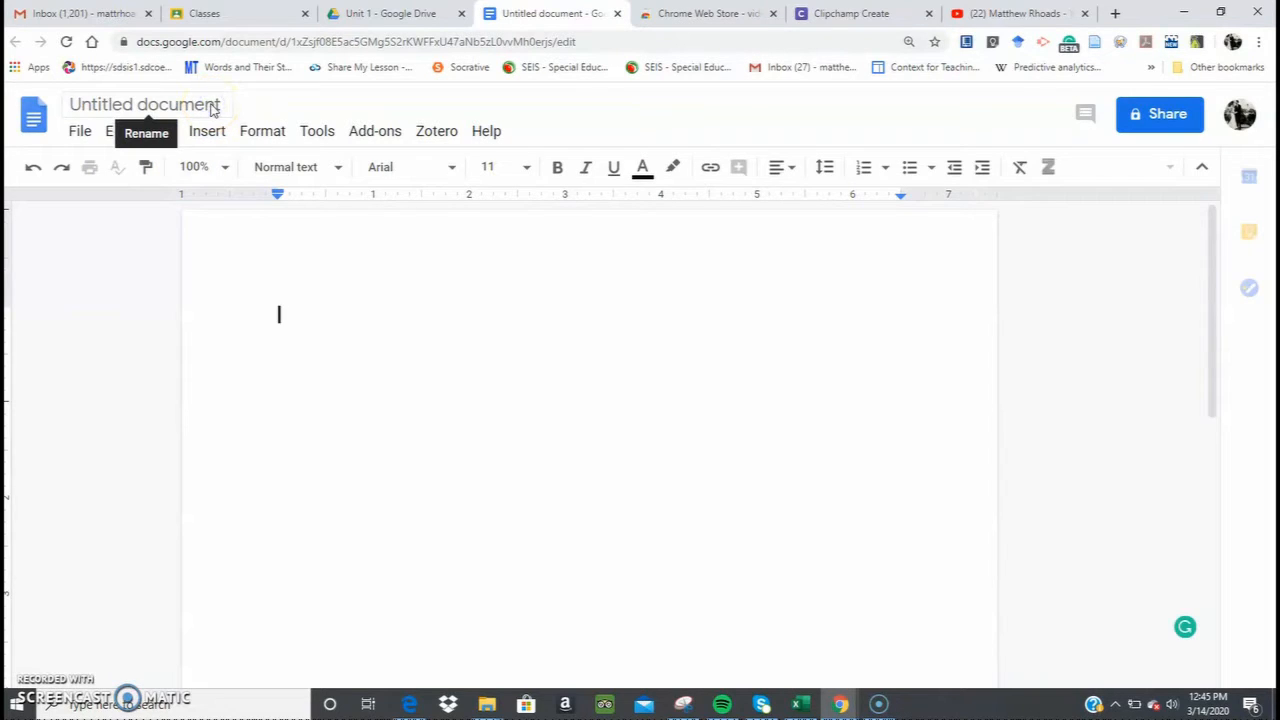
# Rename the untitled document as "Edtech Tools: Graphic Organizer".
pyautogui.click(219, 105)
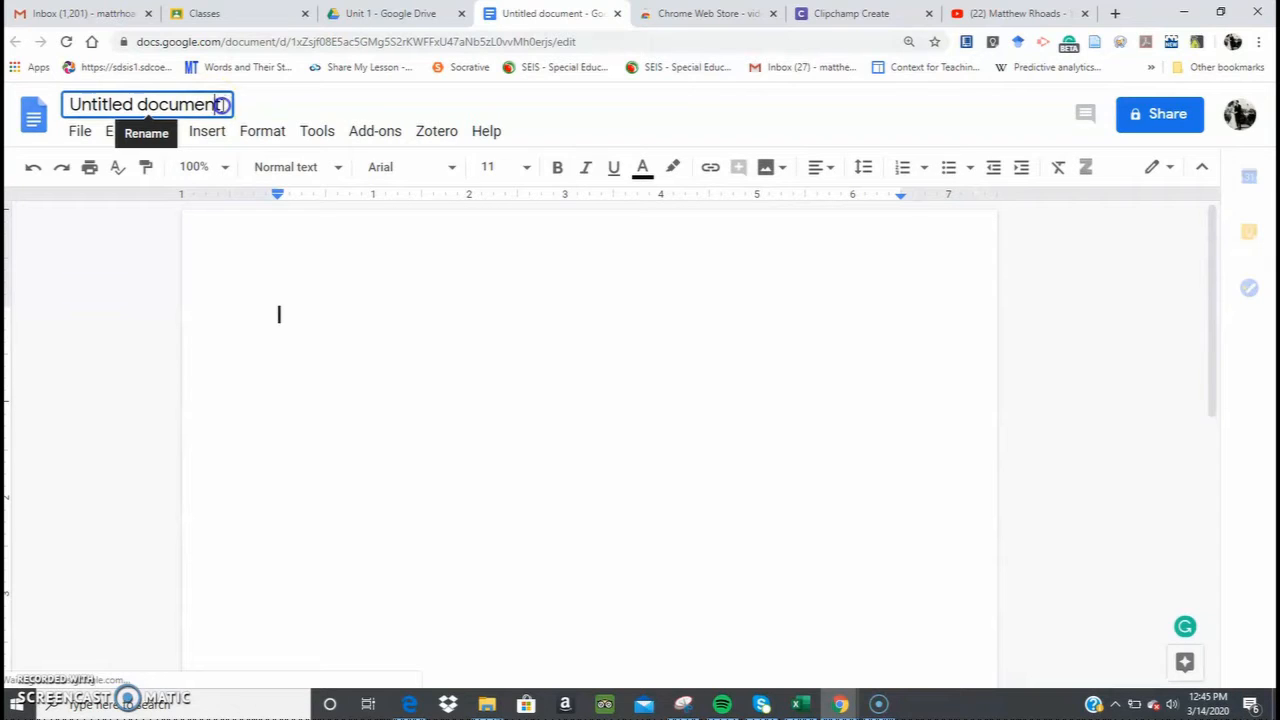
pyautogui.tripleClick(222, 106)
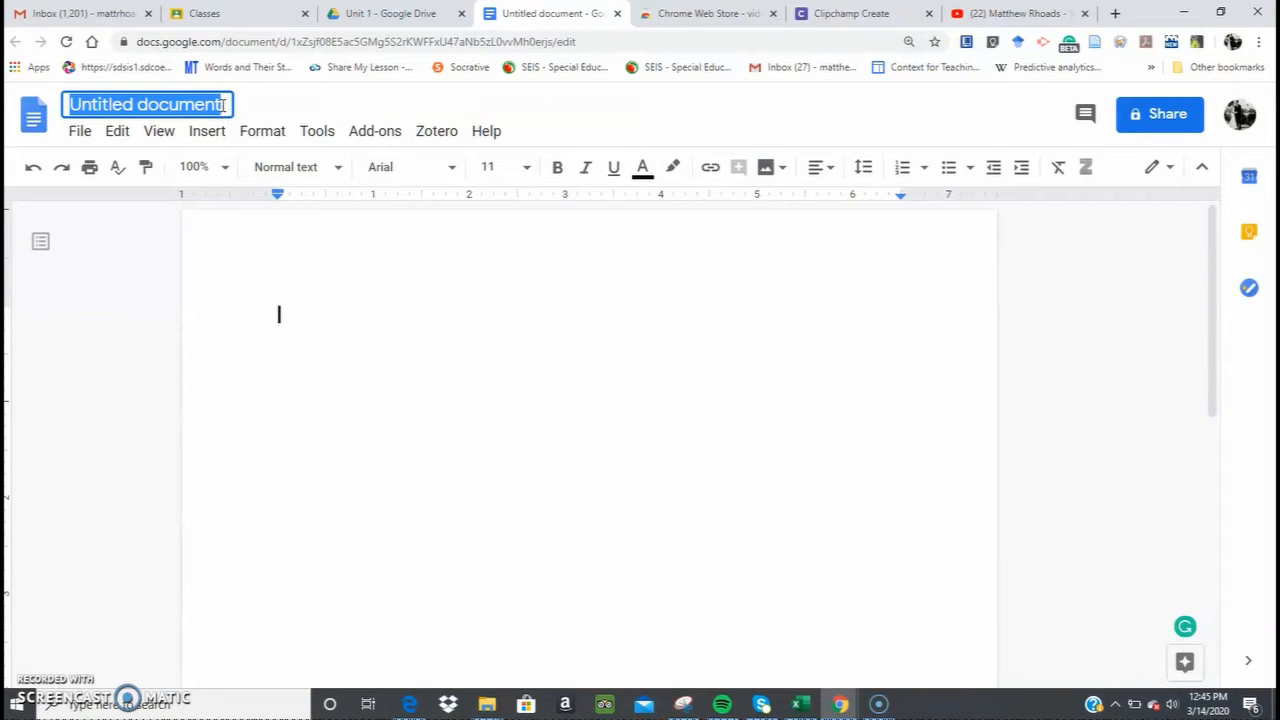
pyautogui.press('BackSpace')
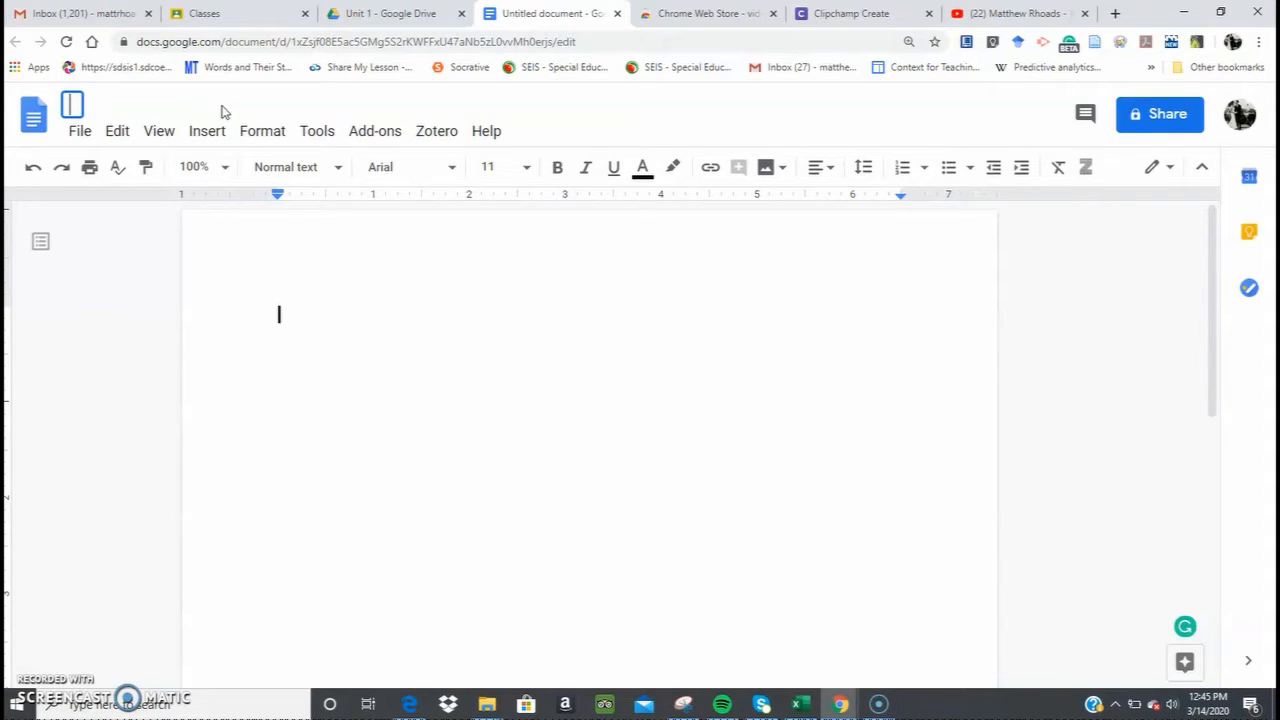
pyautogui.write('Edtech')
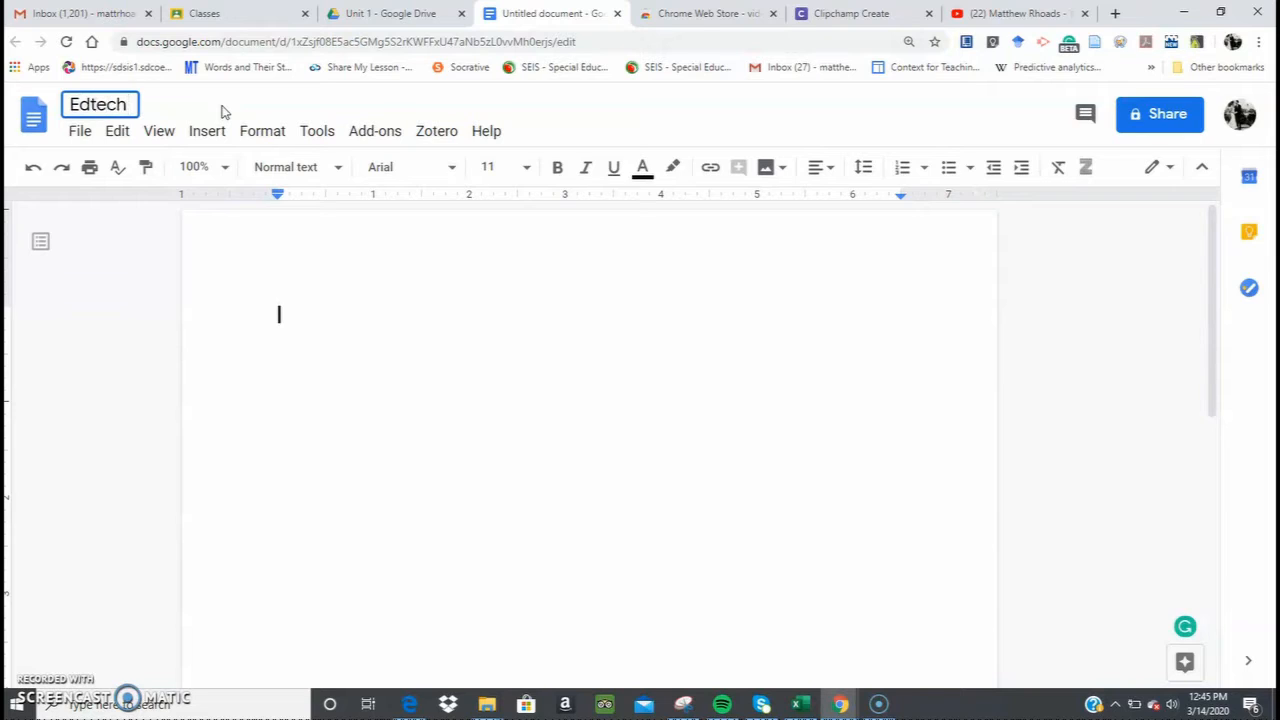
pyautogui.write(' Tools: Graphi')
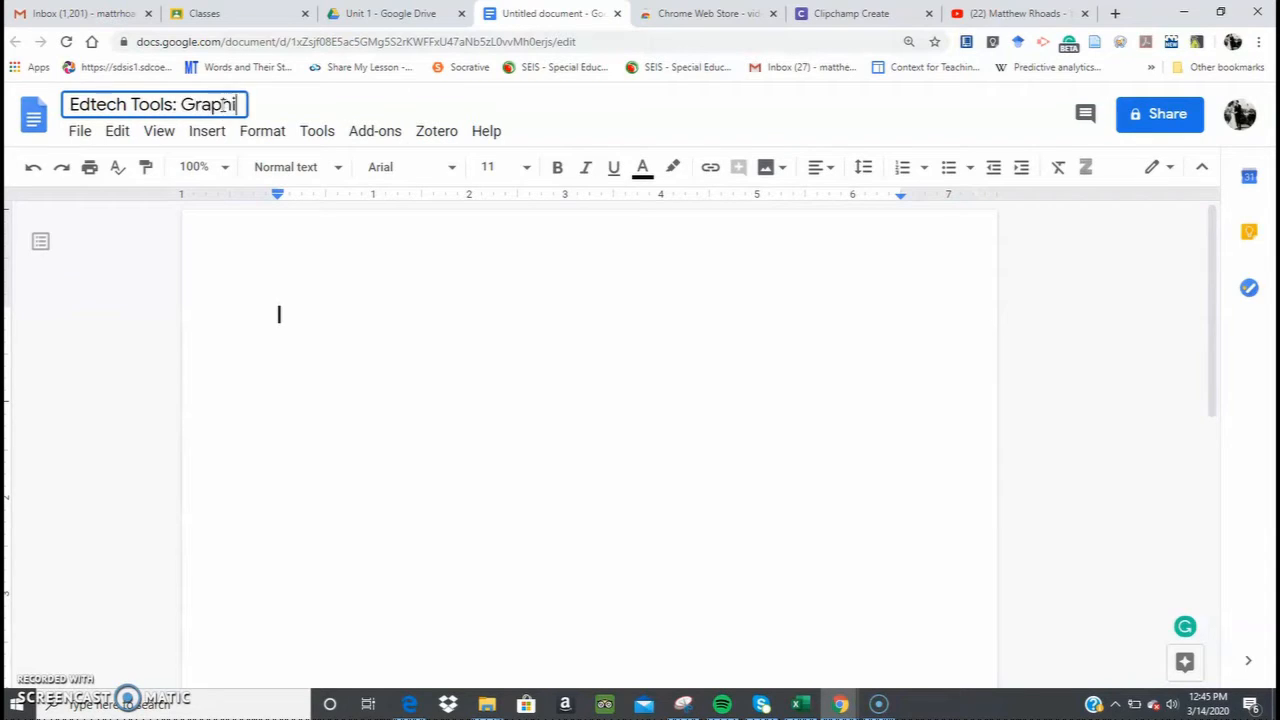
pyautogui.write('c Organizer')
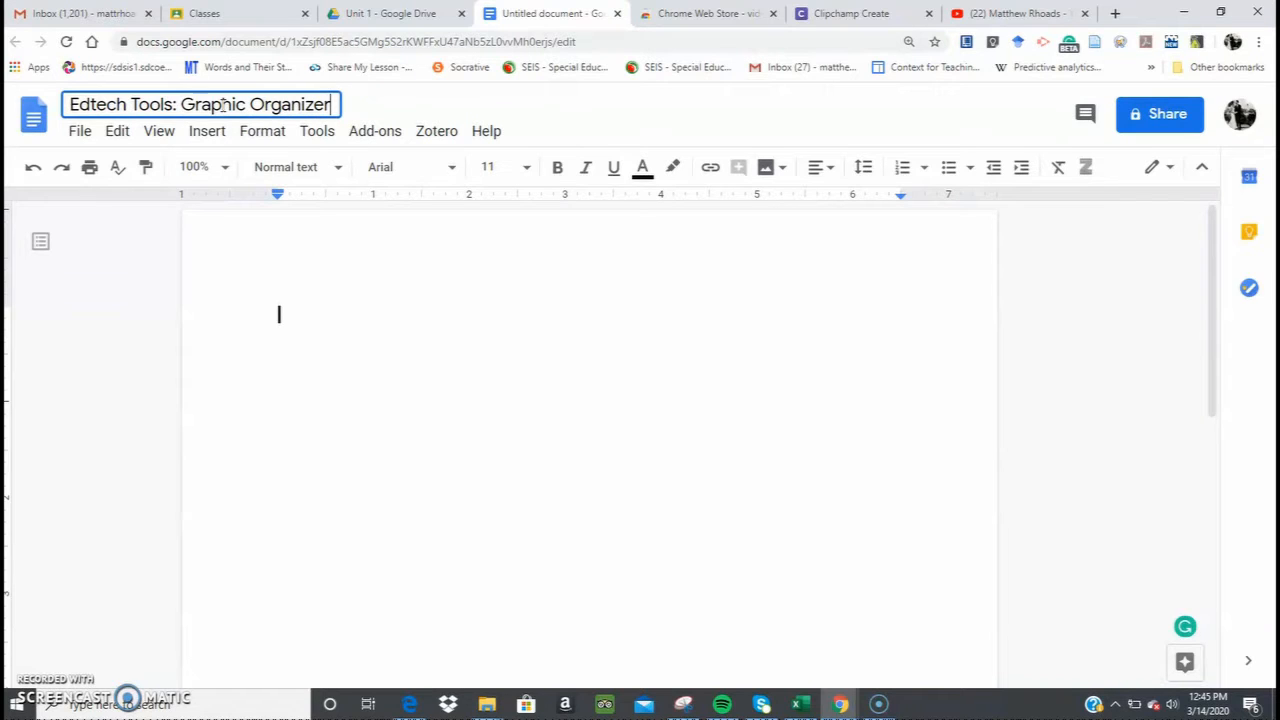
pyautogui.click(520, 377)
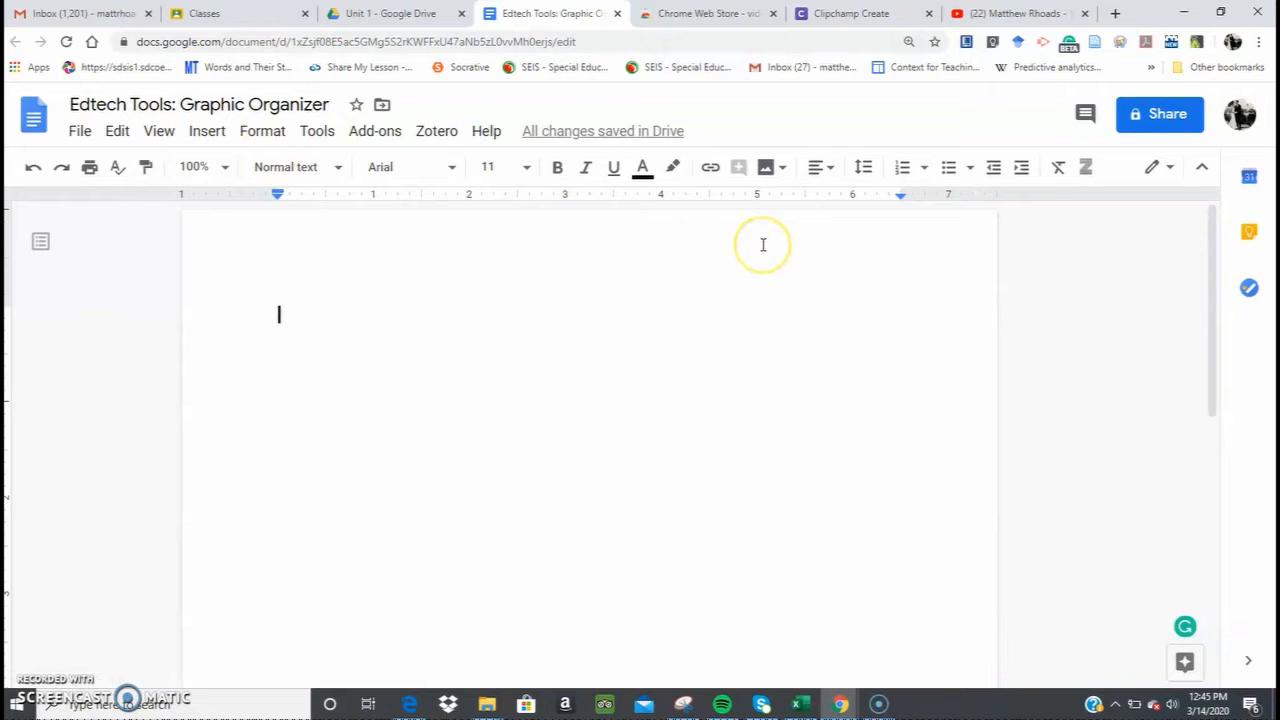
# Copy the document name and paste it as a centered title on the first line of the page.
pyautogui.click(823, 170)
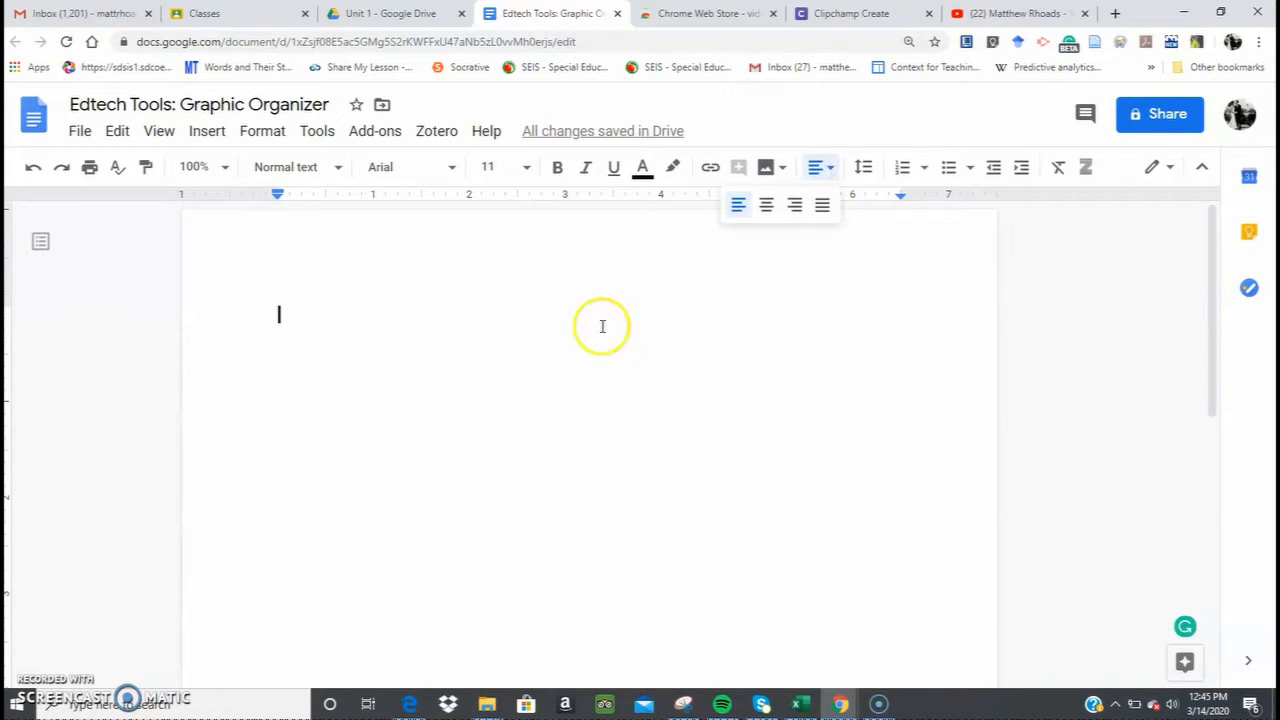
pyautogui.click(643, 371)
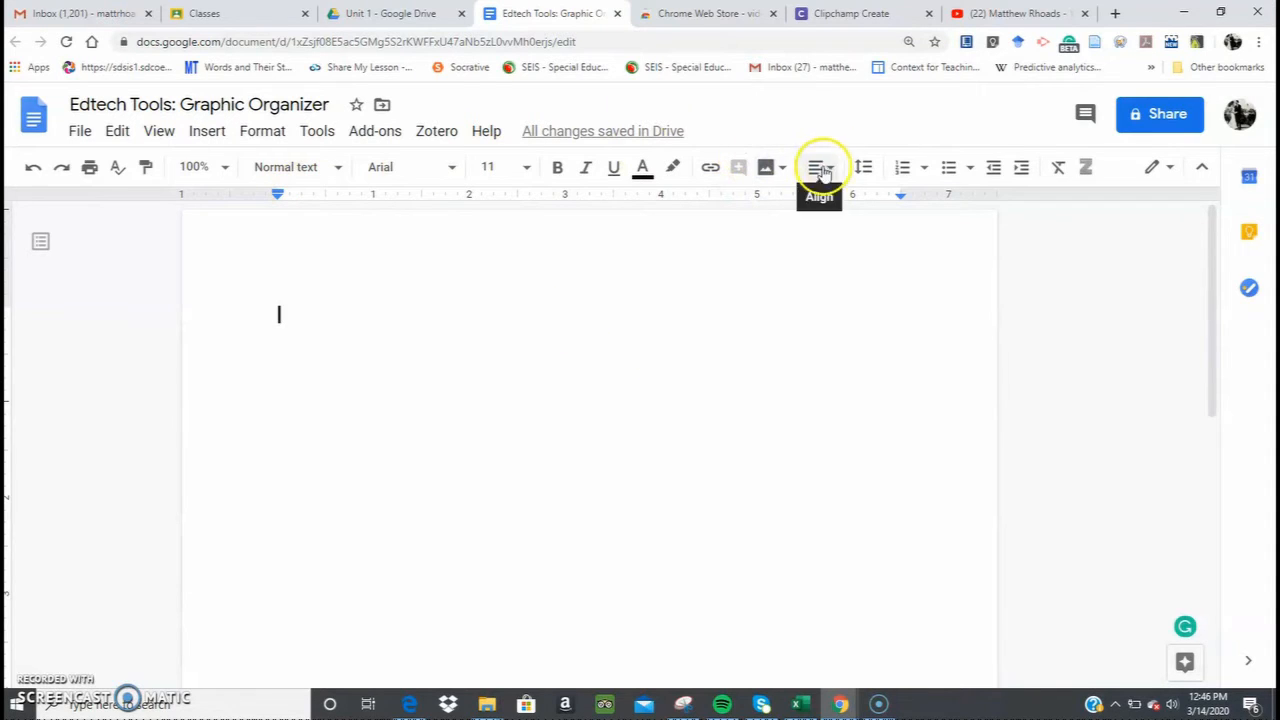
pyautogui.tripleClick(272, 102)
pyautogui.hotkey('ctrl', 'c')
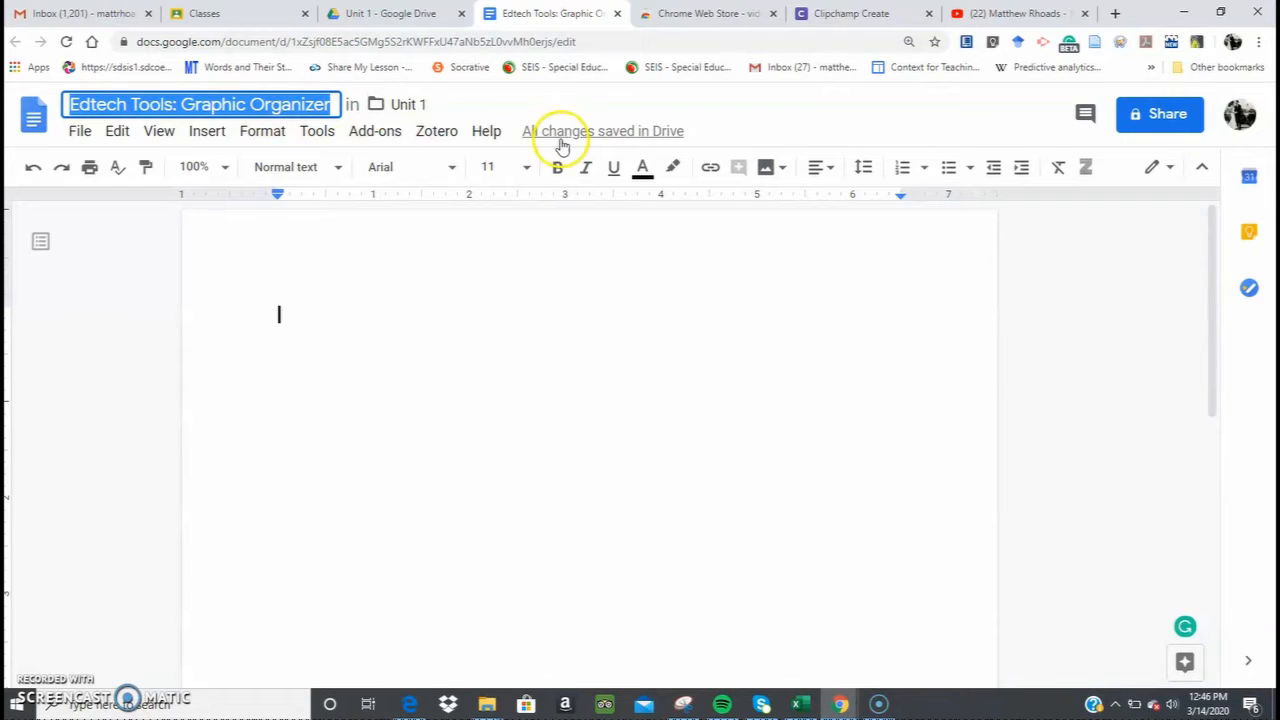
pyautogui.click(815, 167)
pyautogui.click(765, 205)
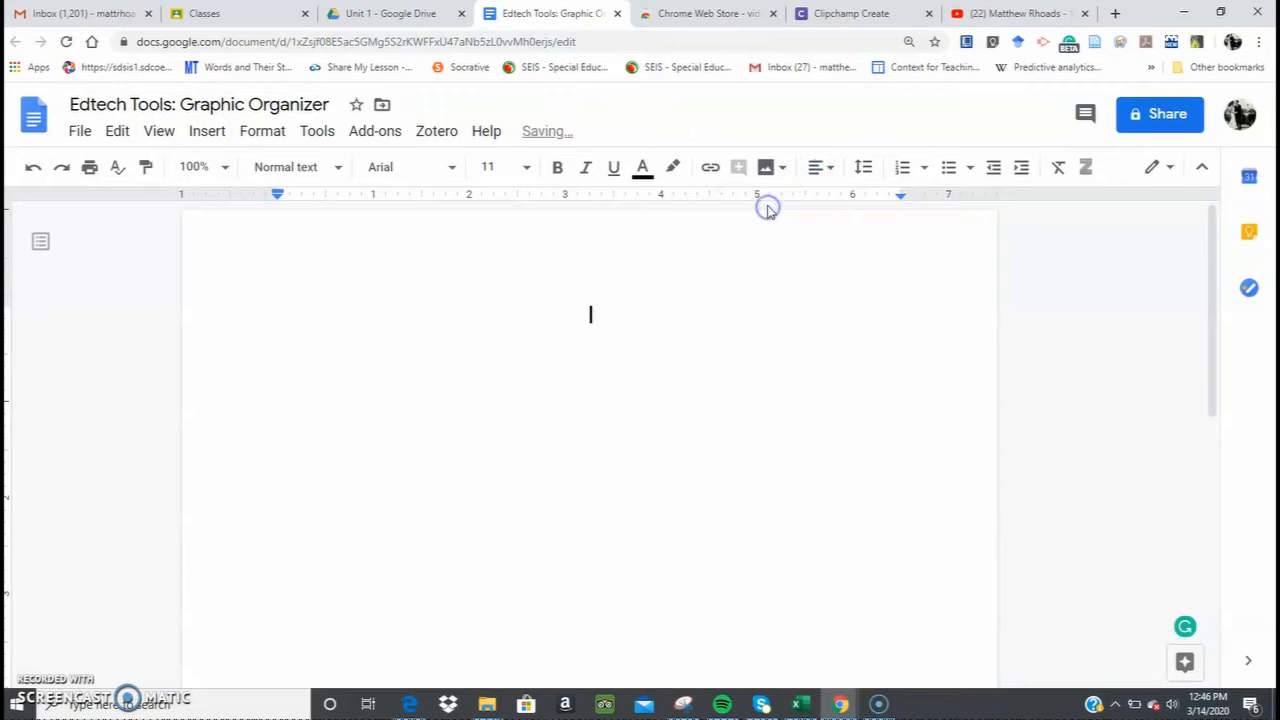
pyautogui.hotkey('ctrl', 'v')
# Make the "Edtech Tools: Graphic Organizer" title line on the page bold.
pyautogui.tripleClick(602, 313)
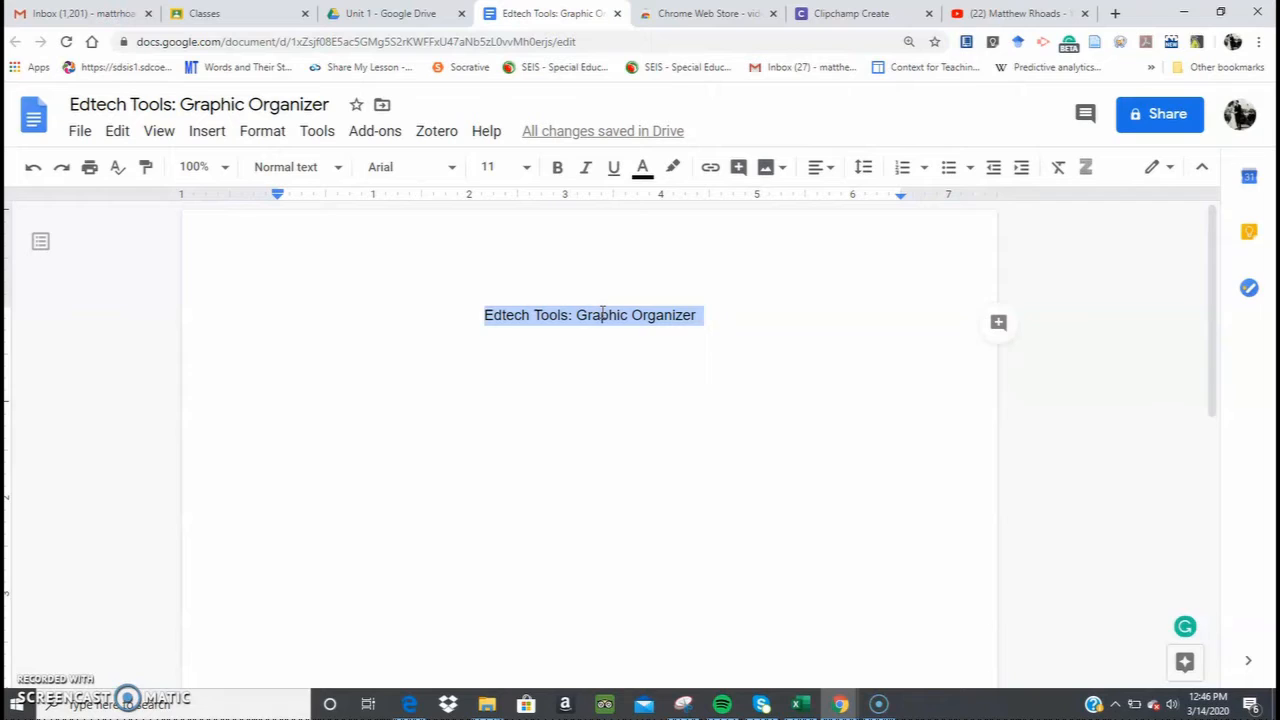
pyautogui.click(602, 313)
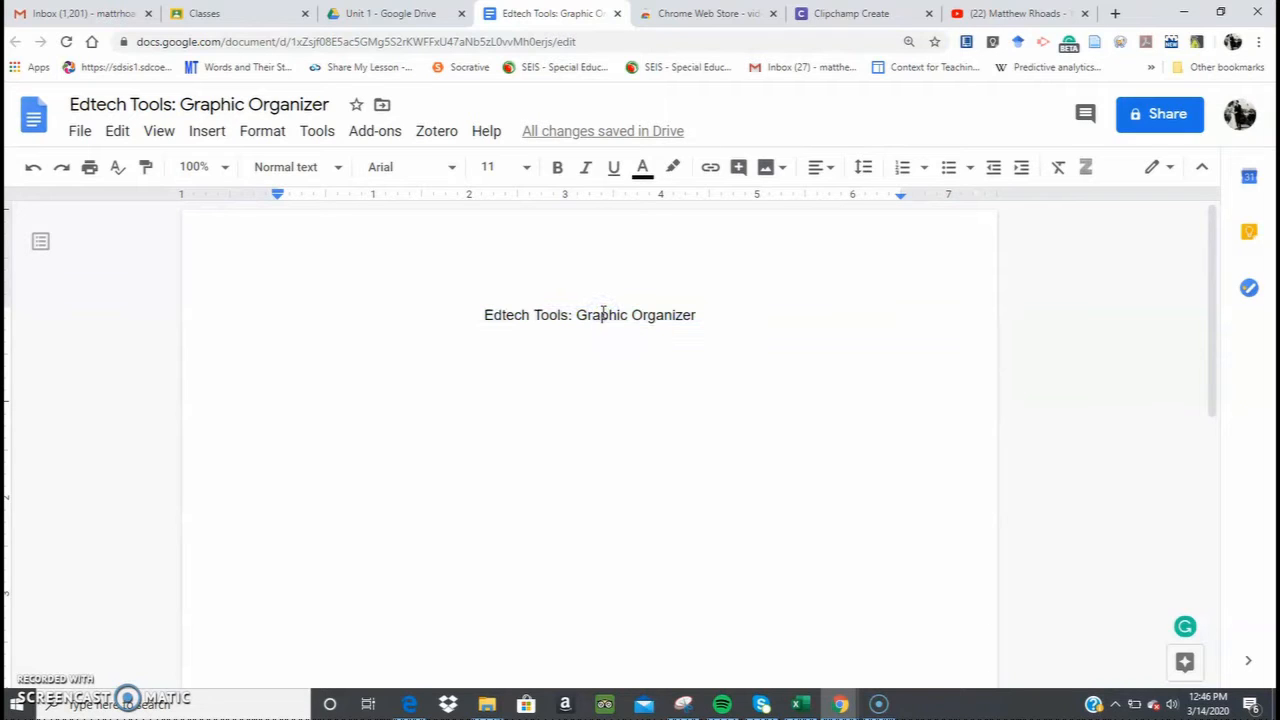
pyautogui.tripleClick(602, 313)
pyautogui.hotkey('ctrl', 'b')
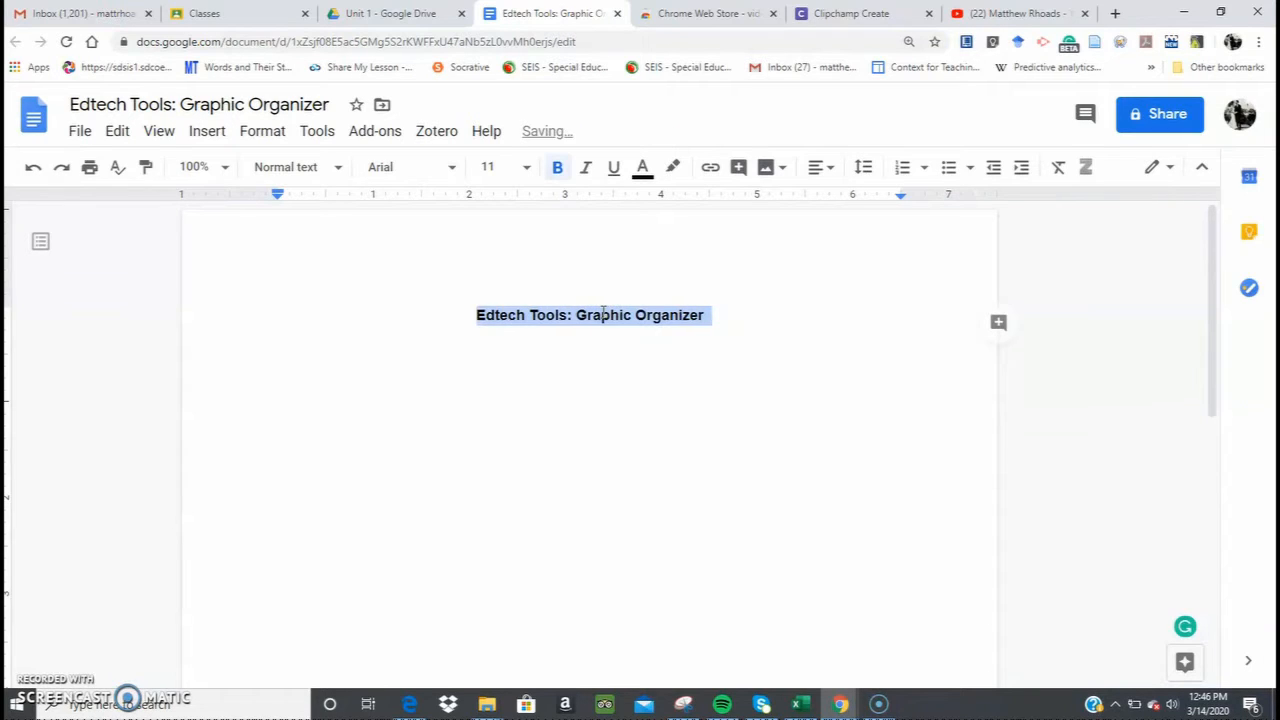
pyautogui.click(626, 349)
# Add a new line below the page title and align it left.
pyautogui.click(720, 317)
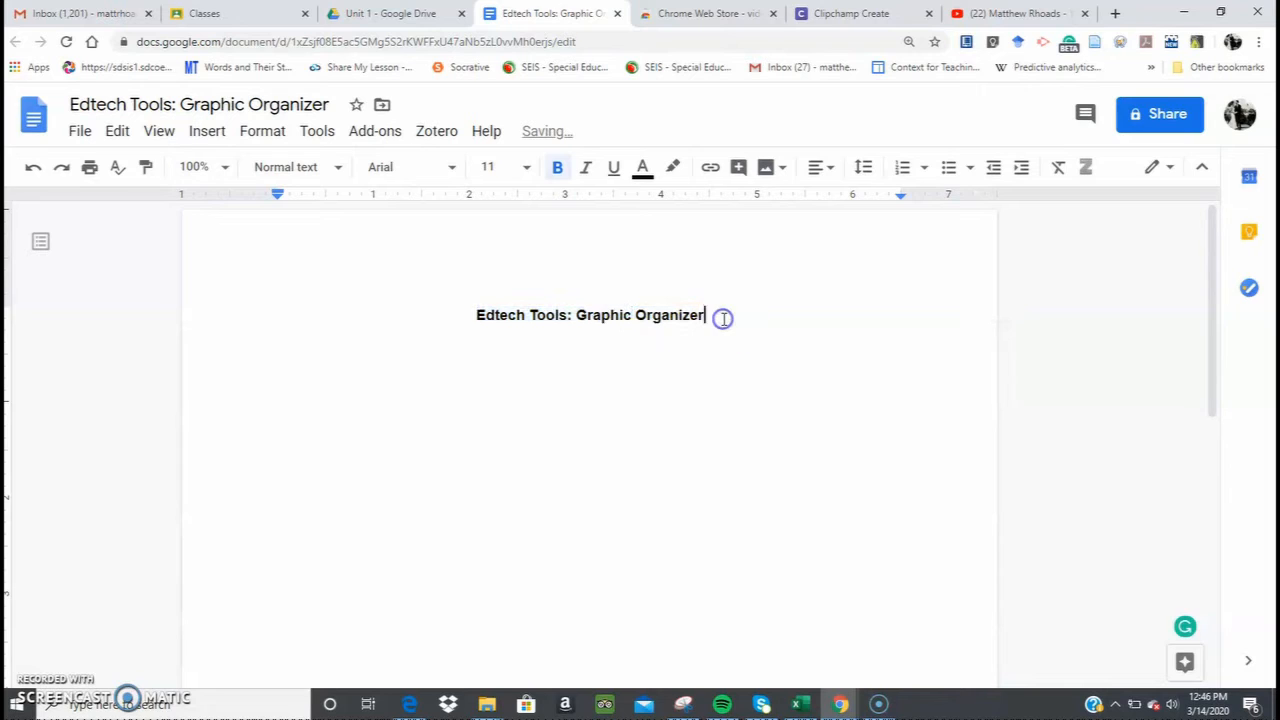
pyautogui.press('Return')
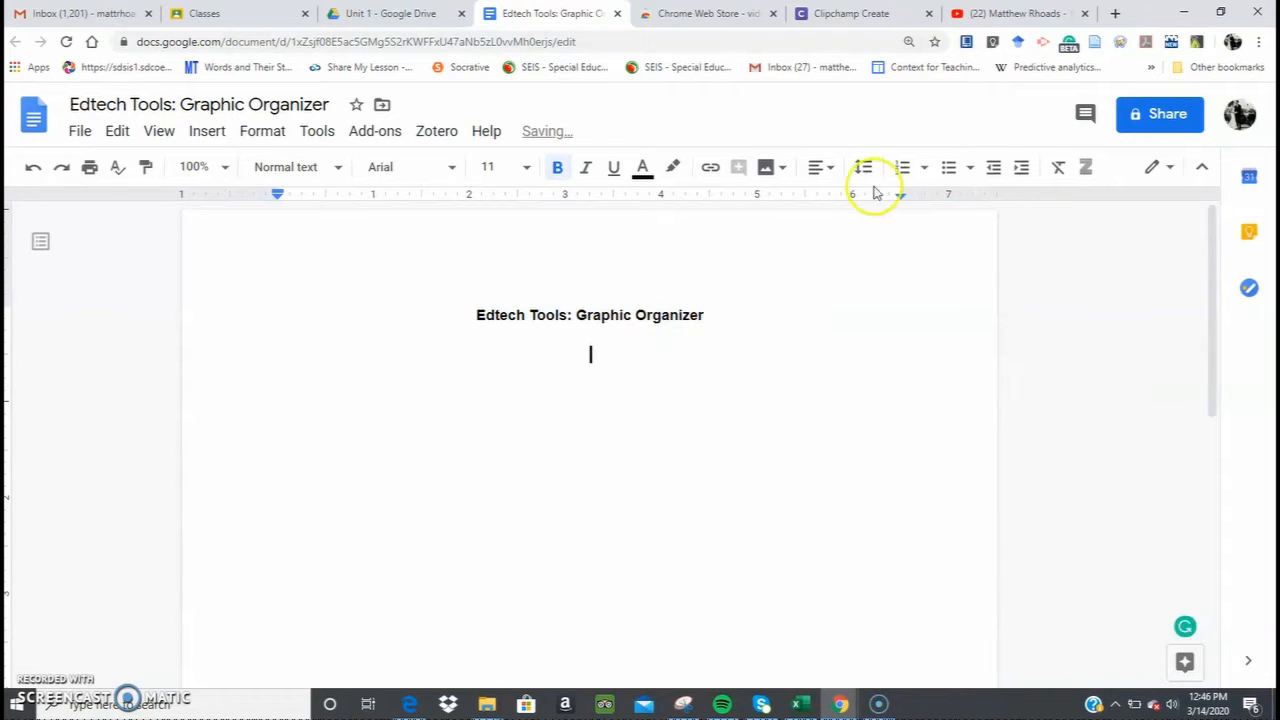
pyautogui.click(822, 168)
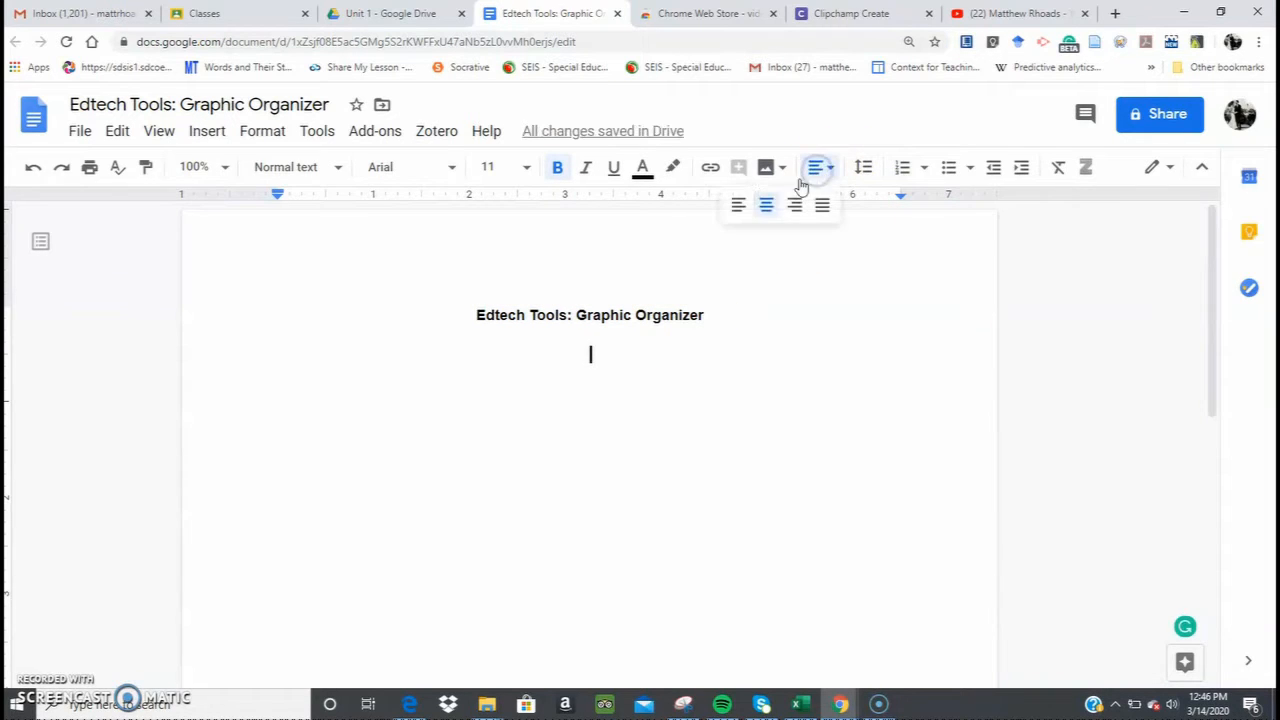
pyautogui.click(737, 206)
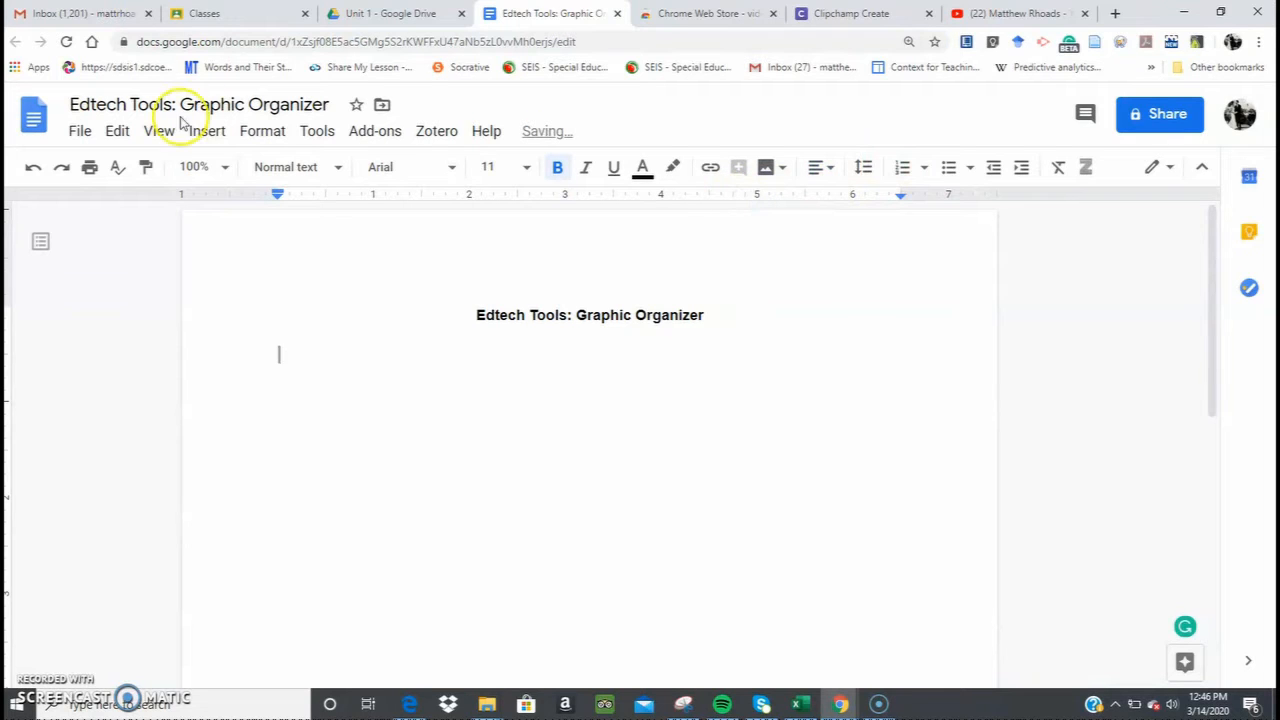
# Insert a table with 2 columns and 3 rows below the page title.
pyautogui.click(205, 135)
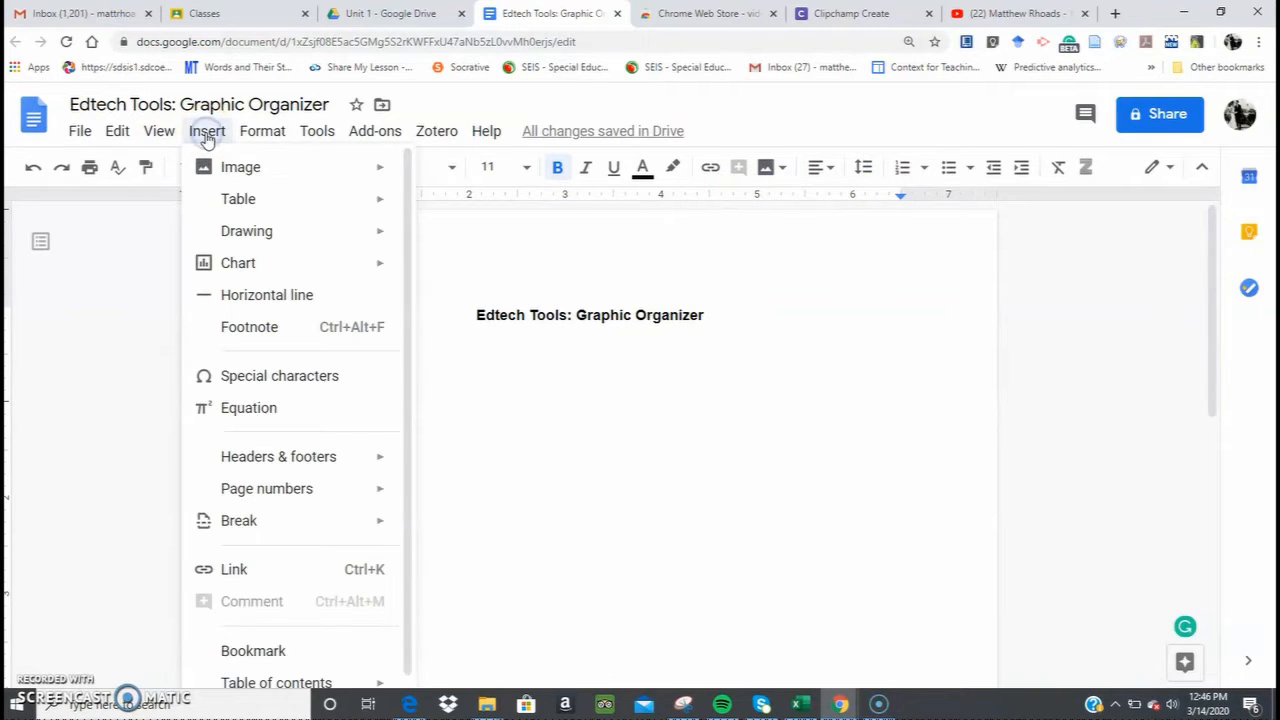
pyautogui.moveTo(229, 198)
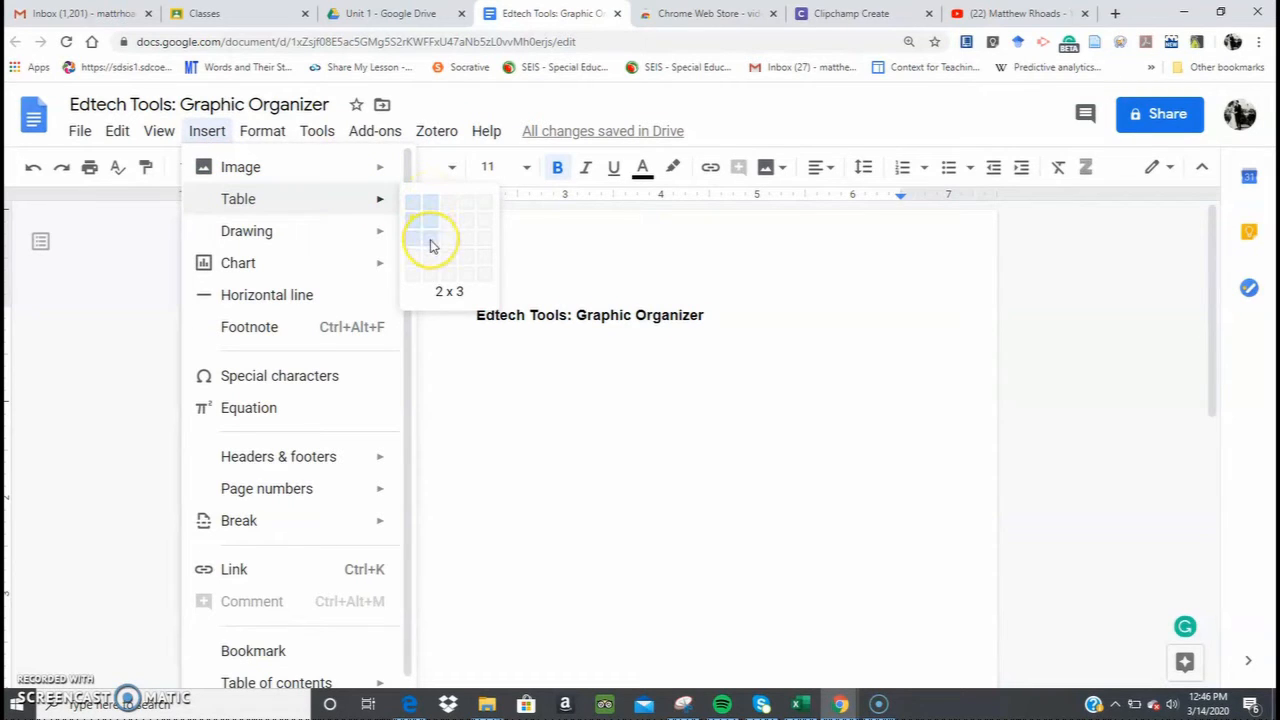
pyautogui.click(430, 242)
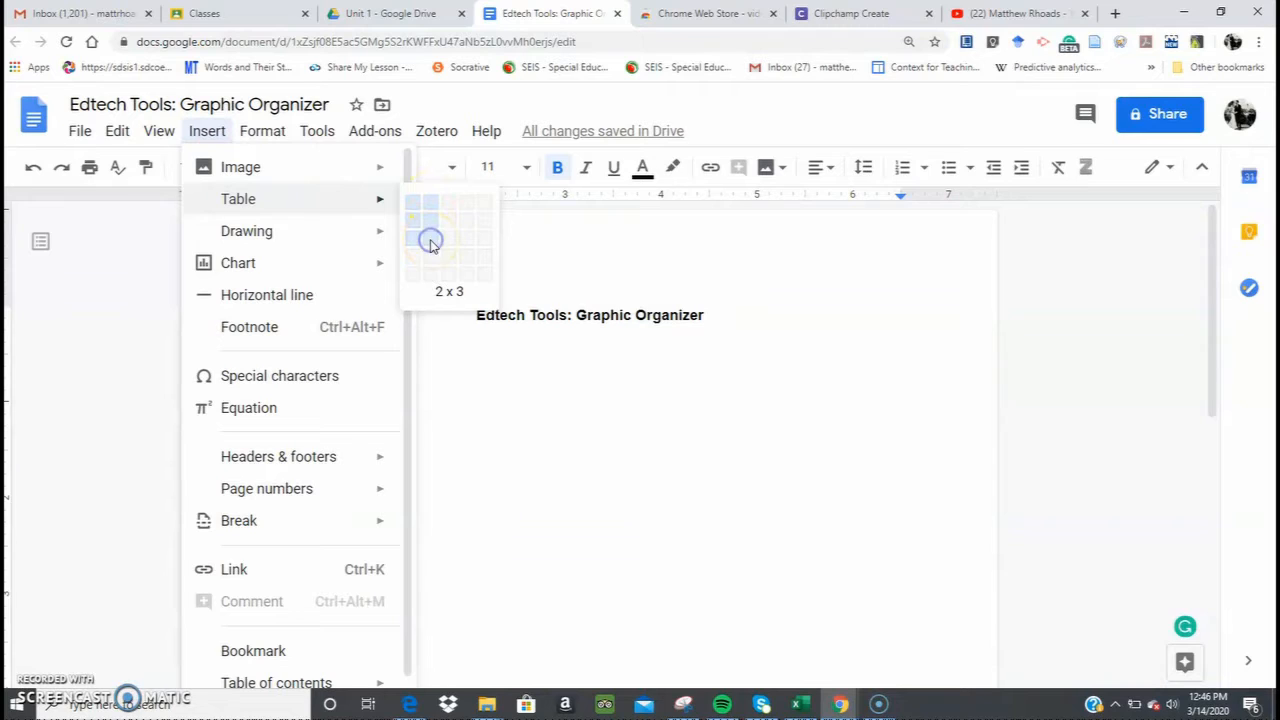
# Fill the table's second row with "Pear Deck" in the first column and "Flipgrid" in the second.
pyautogui.click(381, 408)
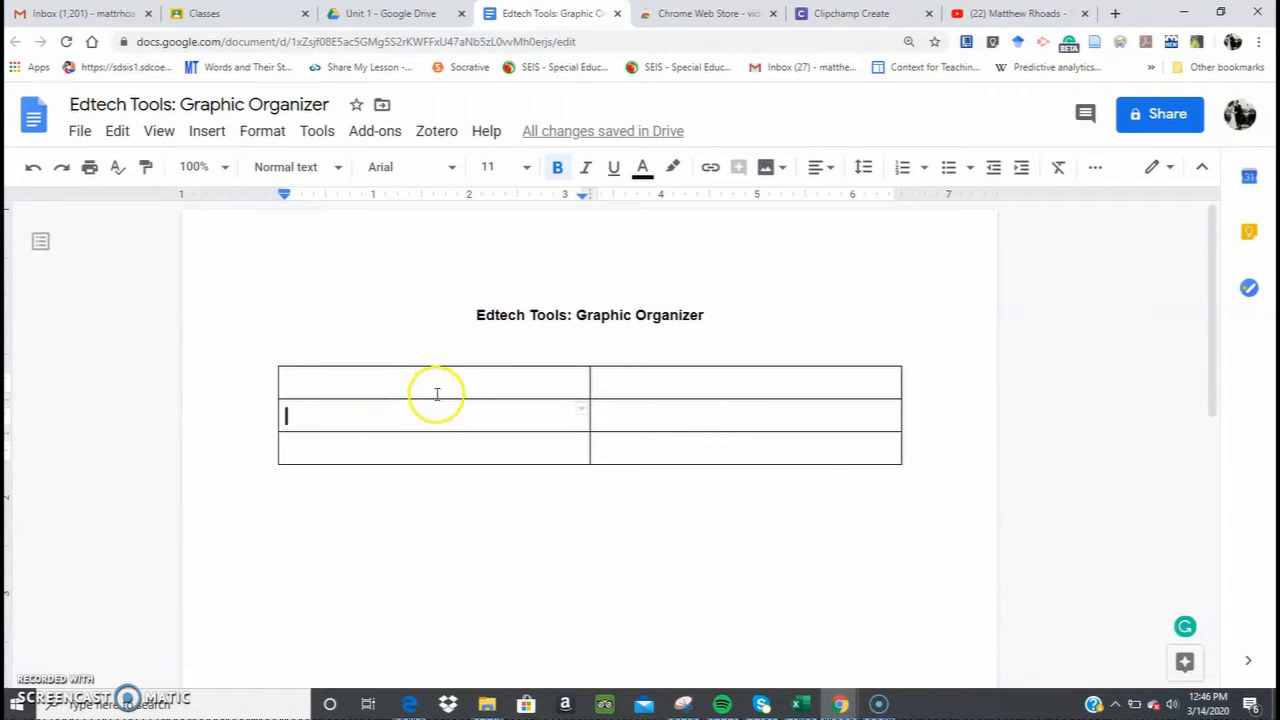
pyautogui.write('P')
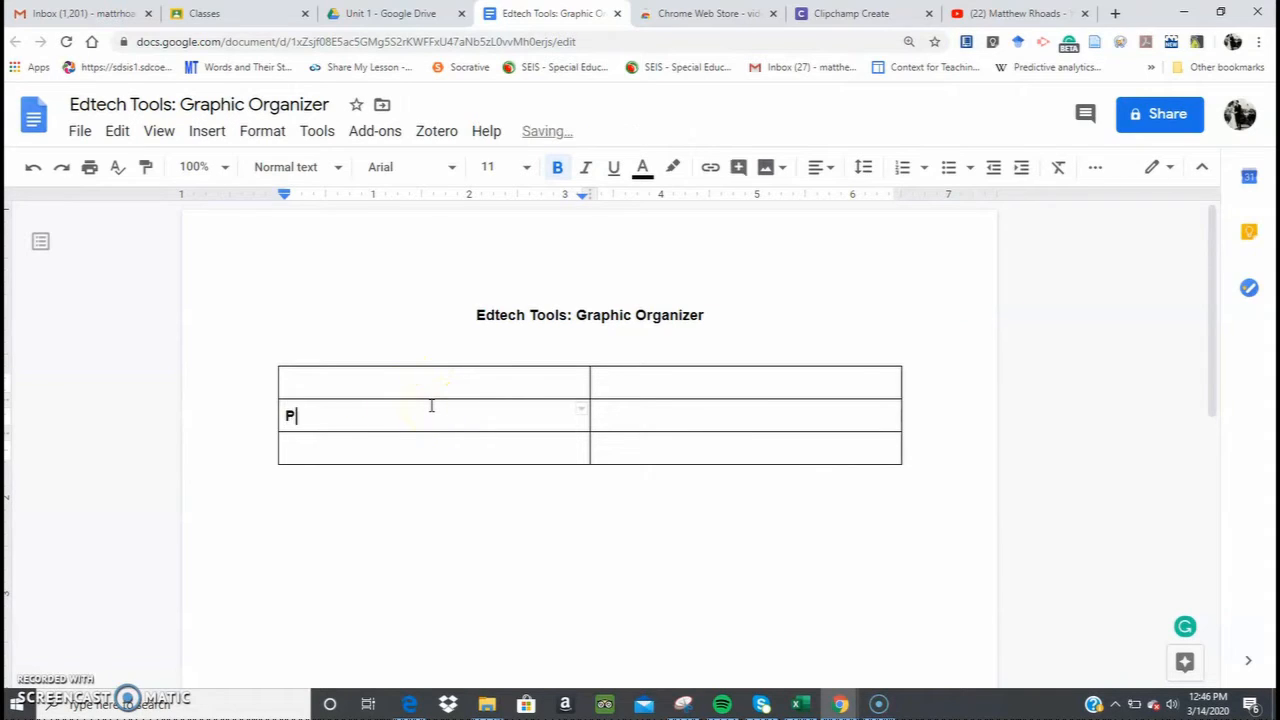
pyautogui.write('ear Deck')
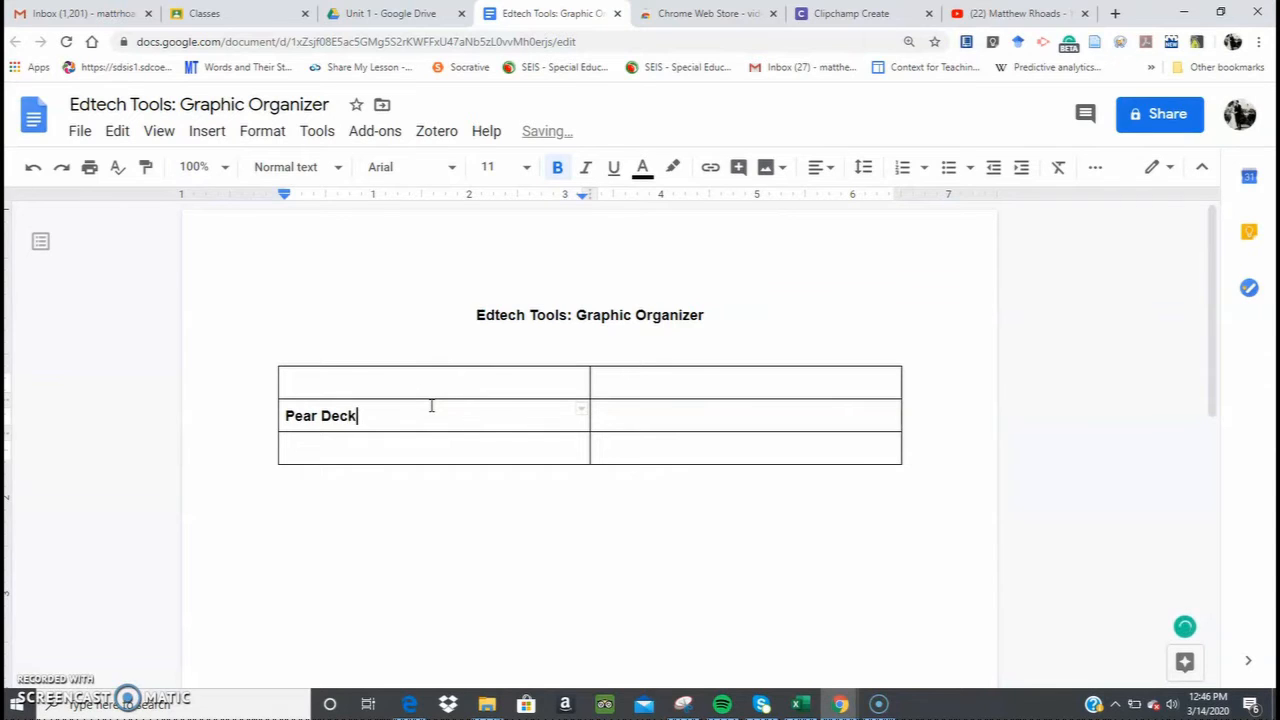
pyautogui.click(643, 414)
pyautogui.write('Flip')
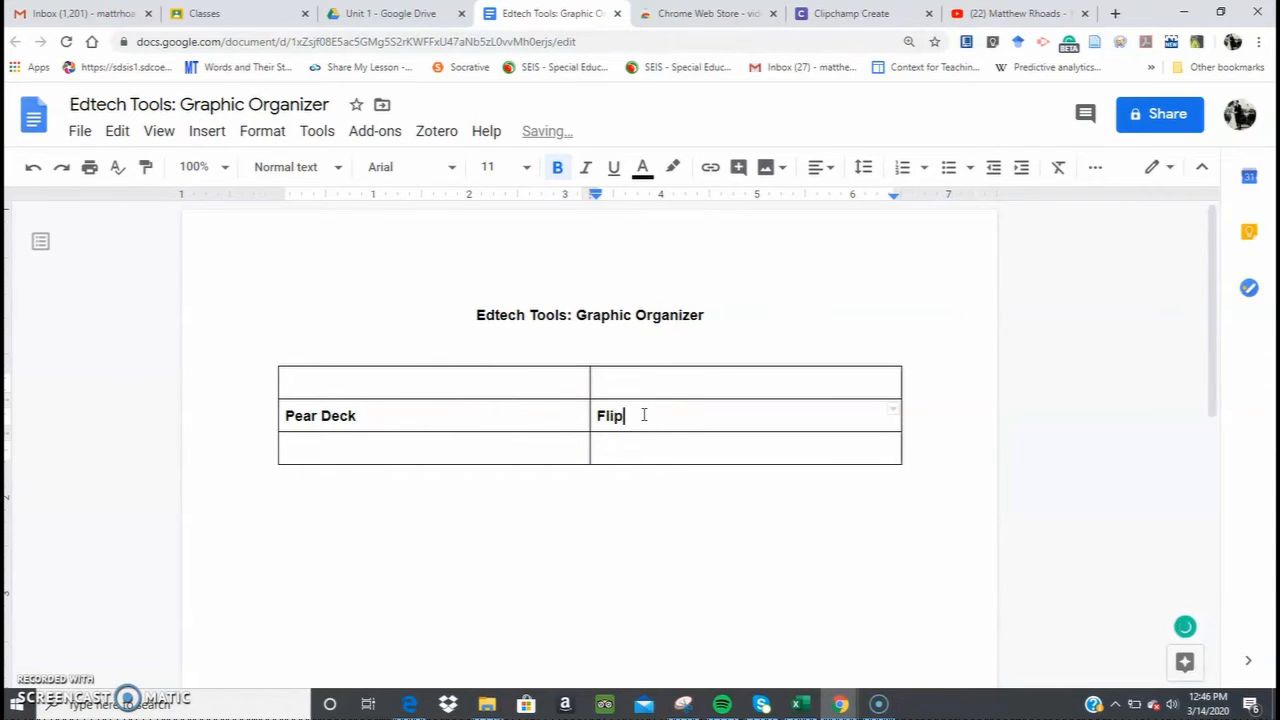
pyautogui.write('grid')
# Fill the table's third row with "Google Forms" in the first column and "Quizizz" in the second.
pyautogui.click(623, 443)
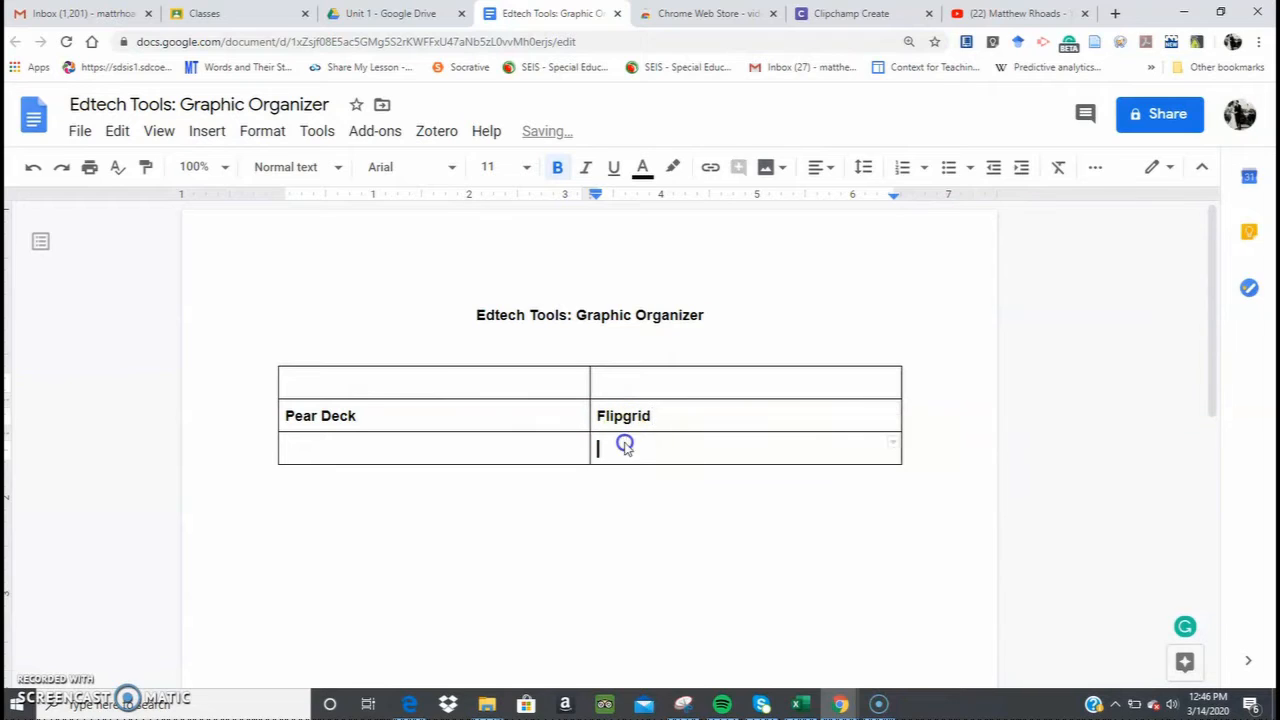
pyautogui.write('Quizizz')
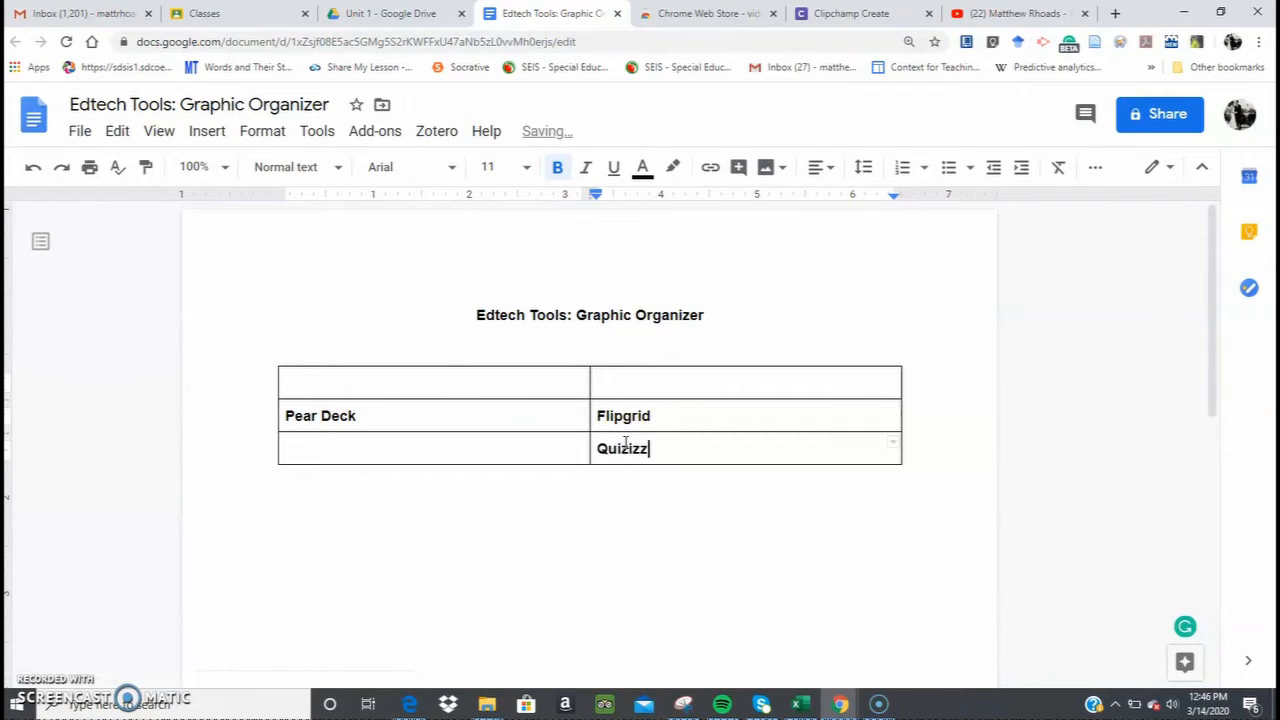
pyautogui.click(287, 456)
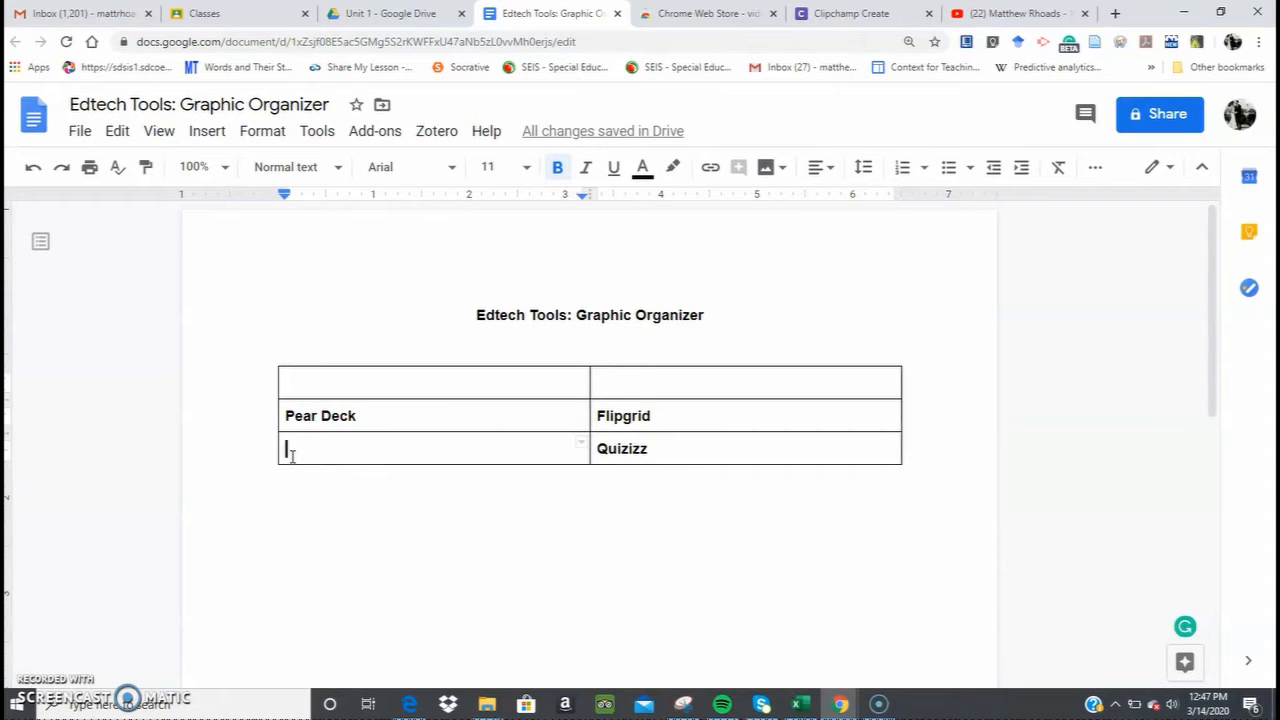
pyautogui.write('Google Forms')
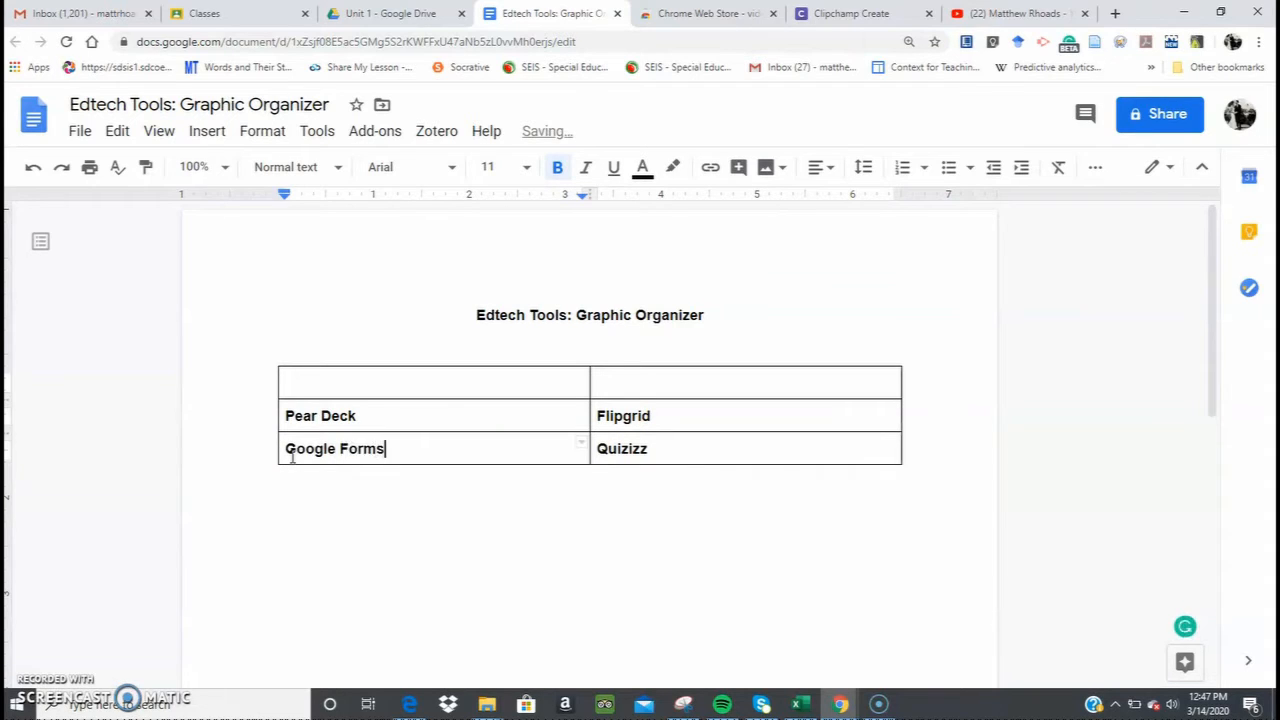
# Merge the two empty cells of the table's first row into one cell.
pyautogui.click(521, 381)
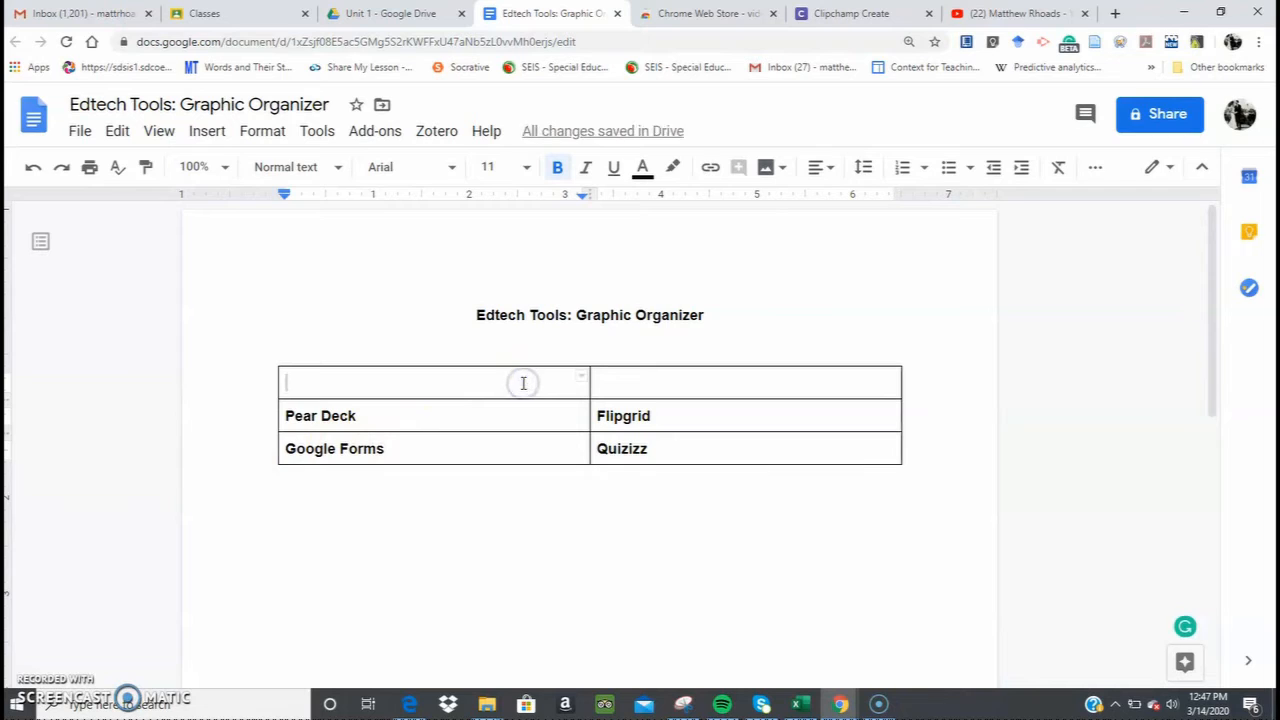
pyautogui.click(669, 383)
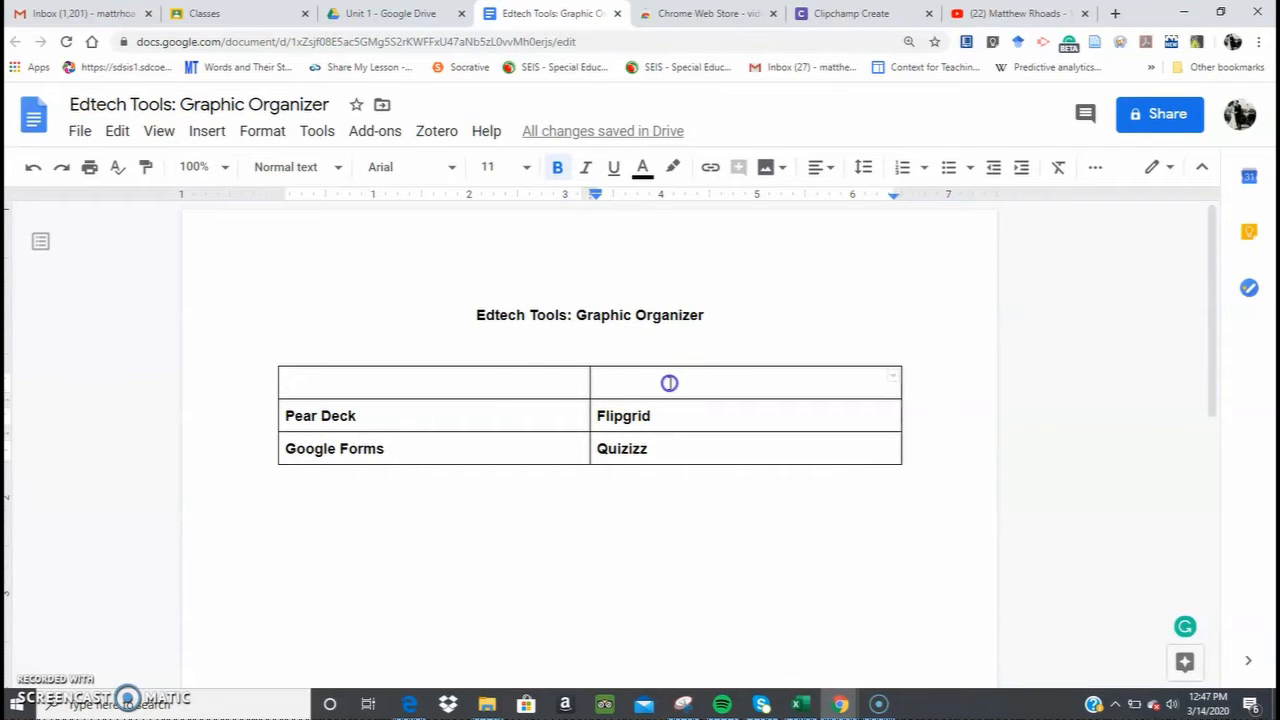
pyautogui.moveTo(669, 383); pyautogui.dragTo(538, 378)
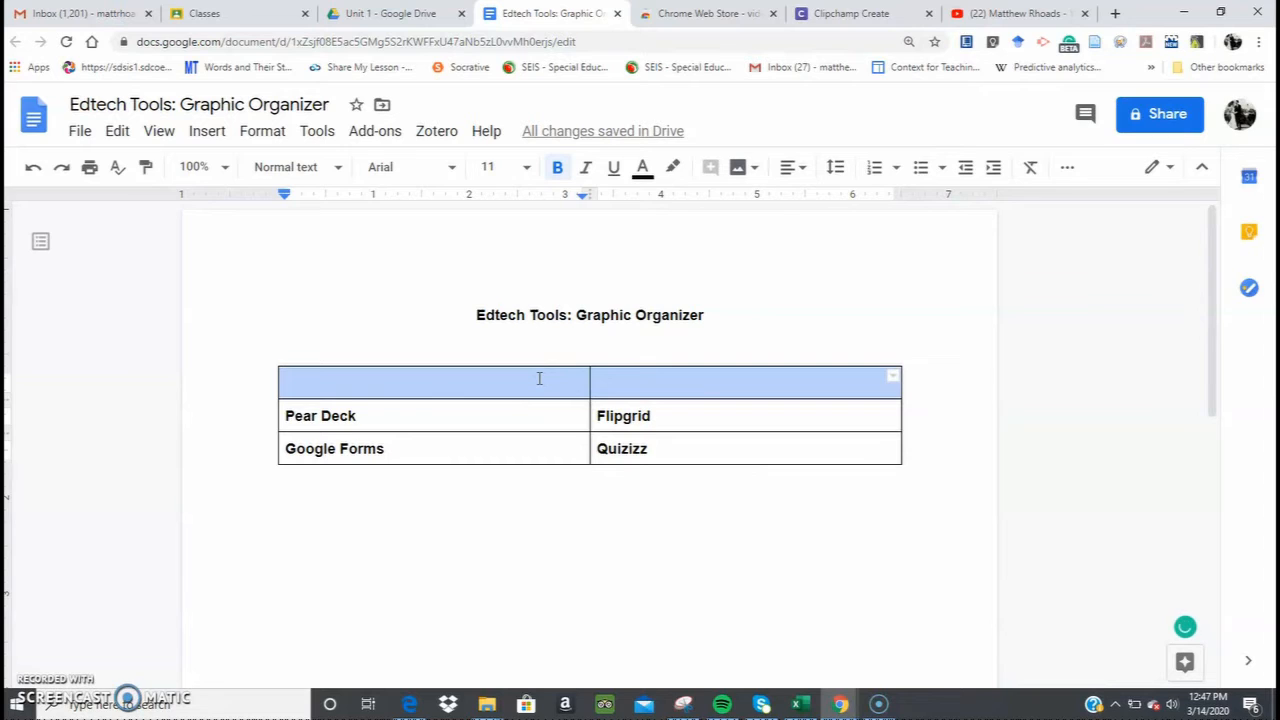
pyautogui.rightClick(539, 379)
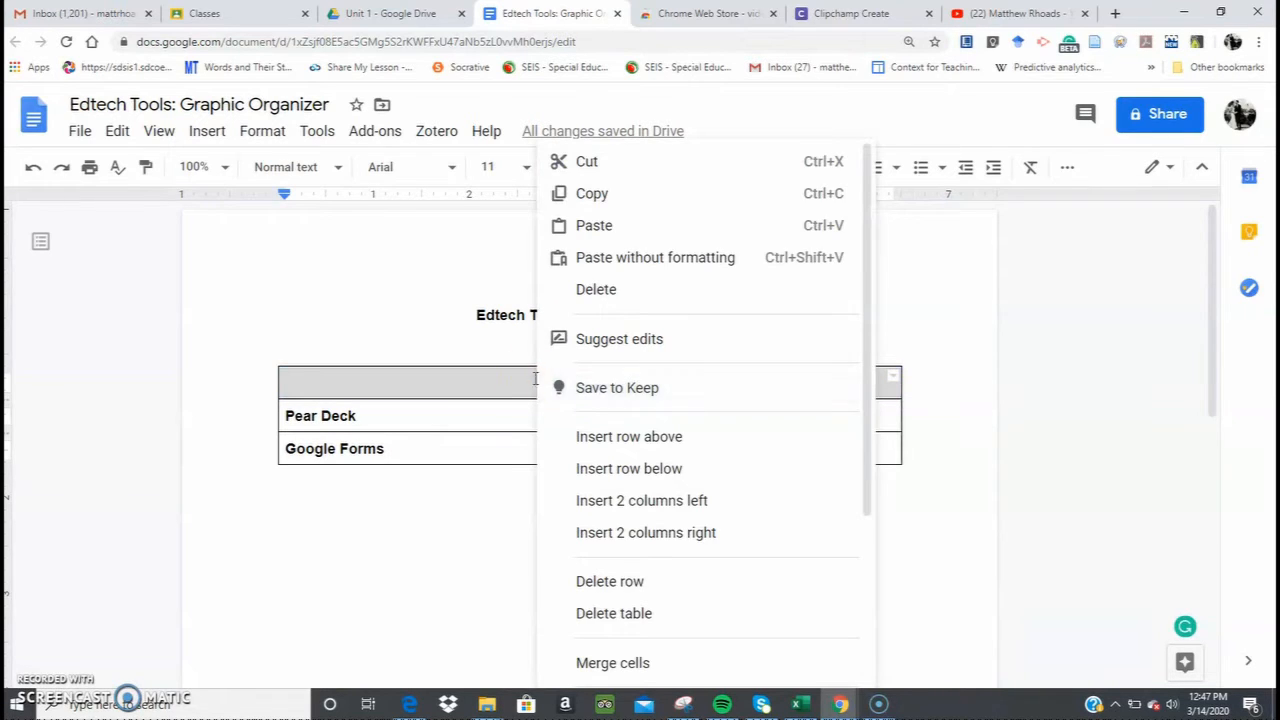
pyautogui.click(480, 385)
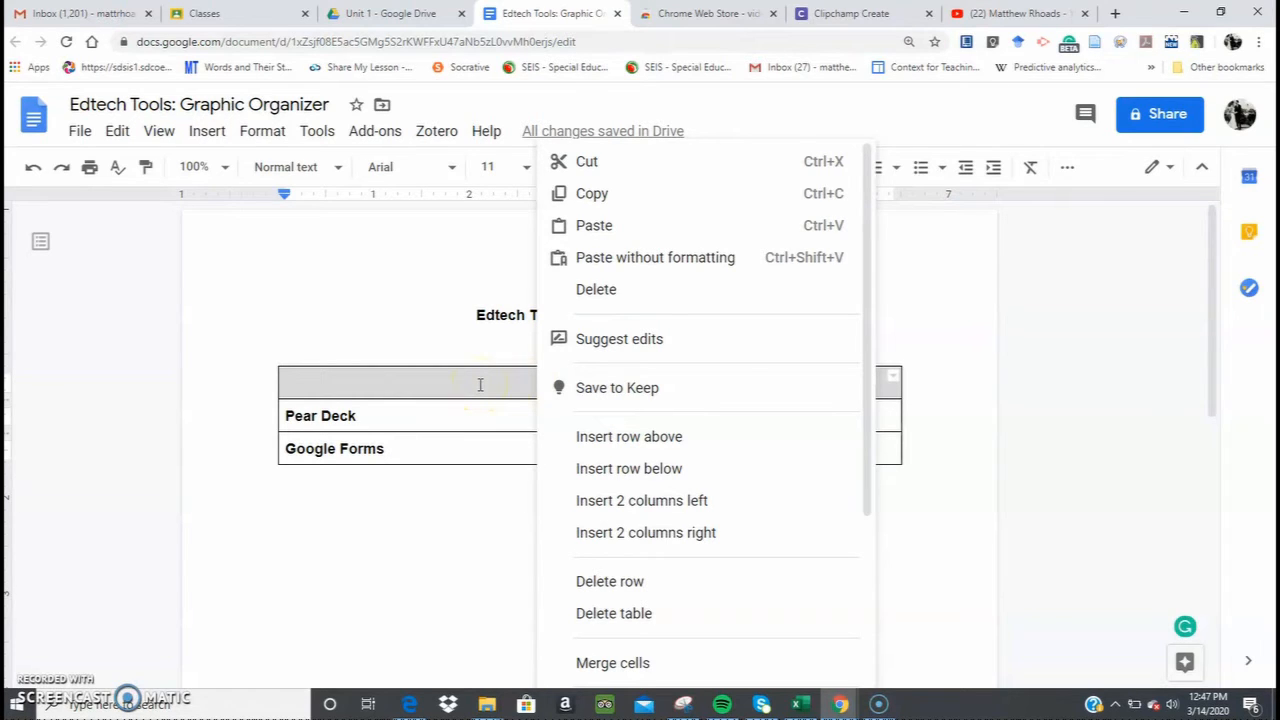
pyautogui.click(614, 664)
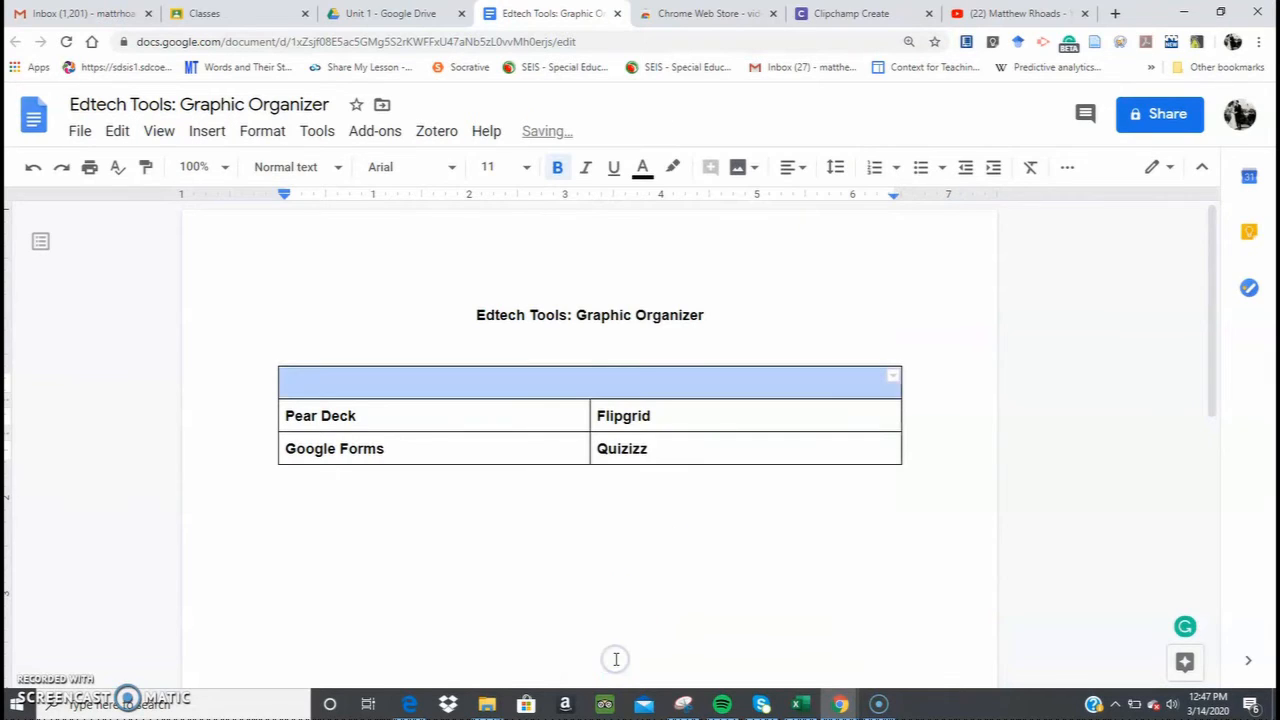
# Center the merged first-row cell of the table and enter the heading "Edtech Tools" in it.
pyautogui.click(580, 384)
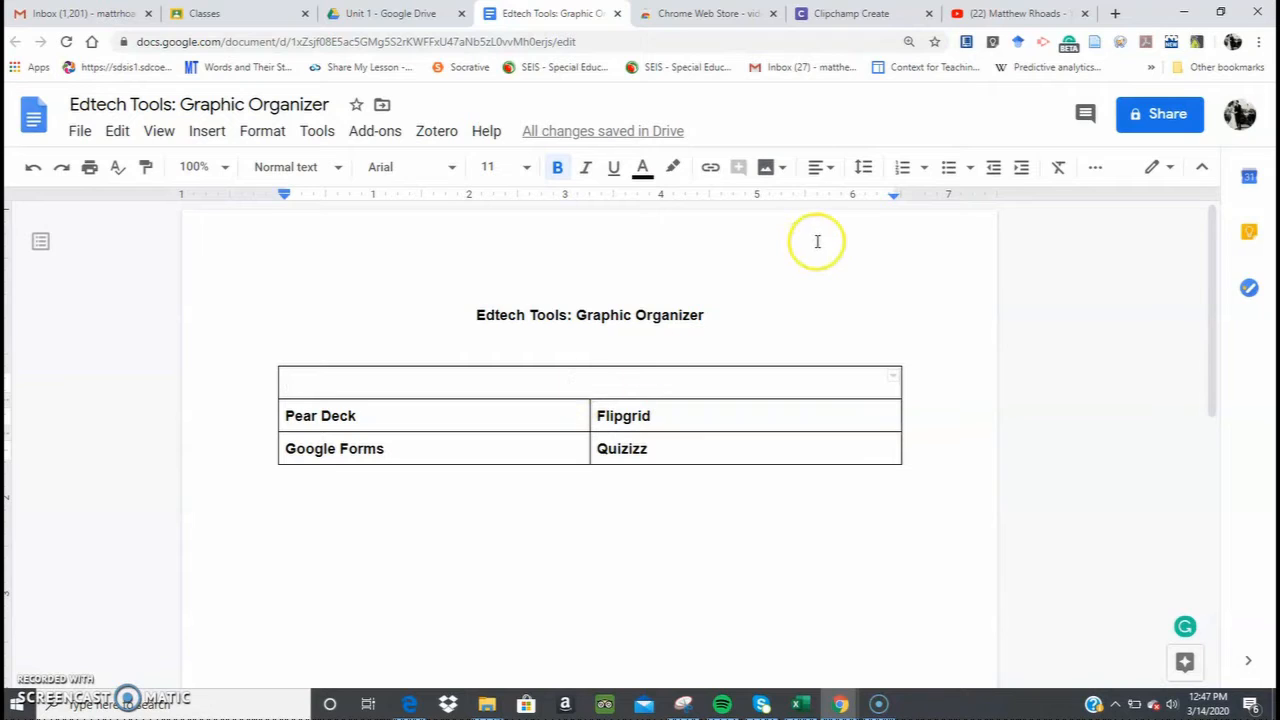
pyautogui.click(828, 170)
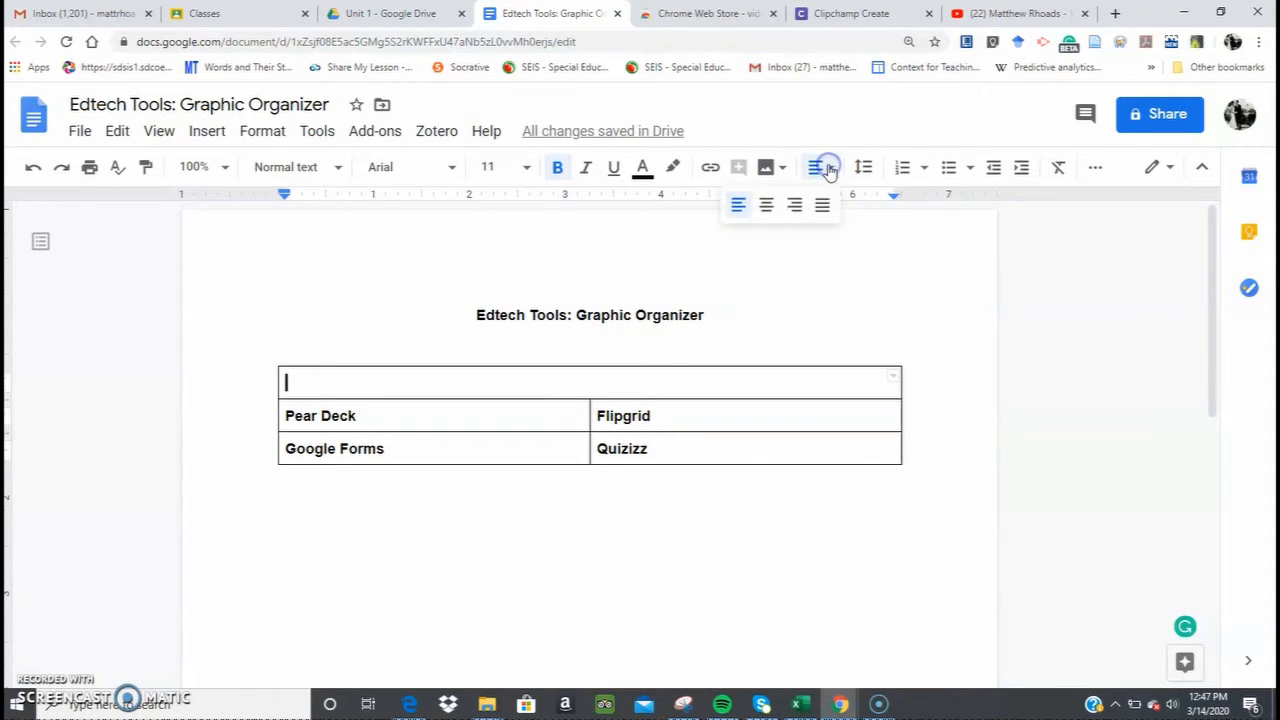
pyautogui.click(764, 205)
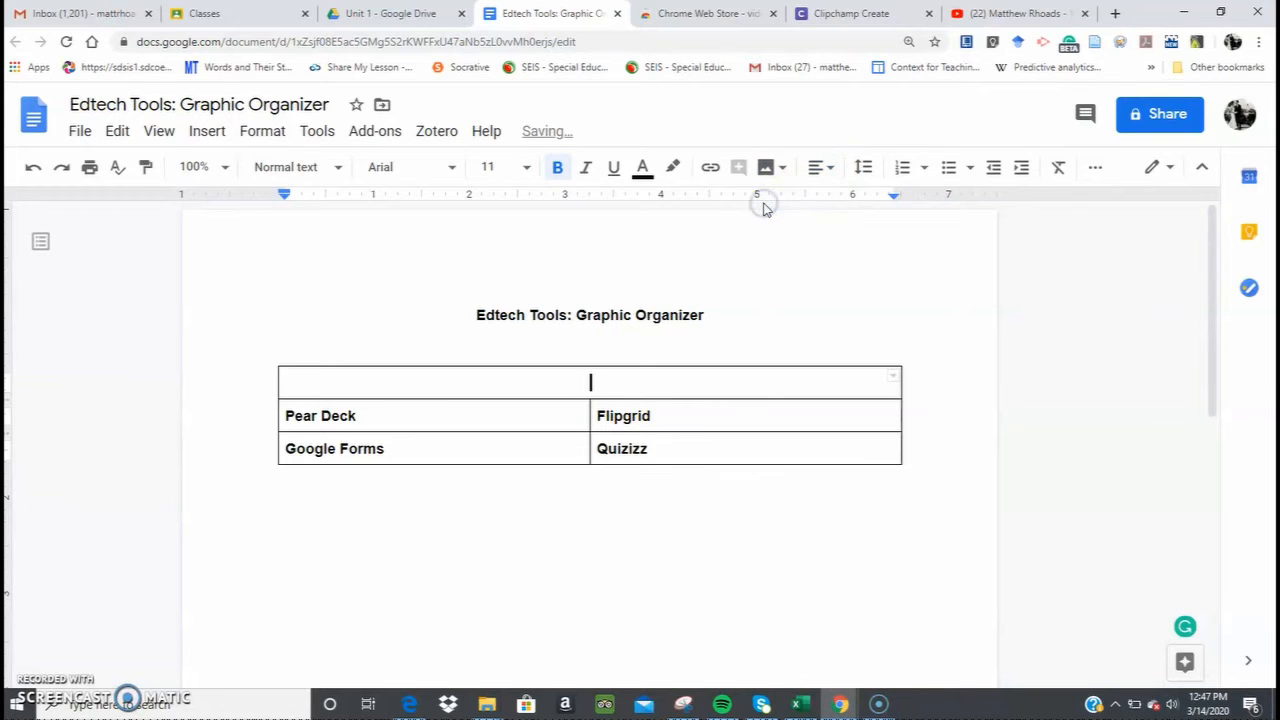
pyautogui.write('Edtech')
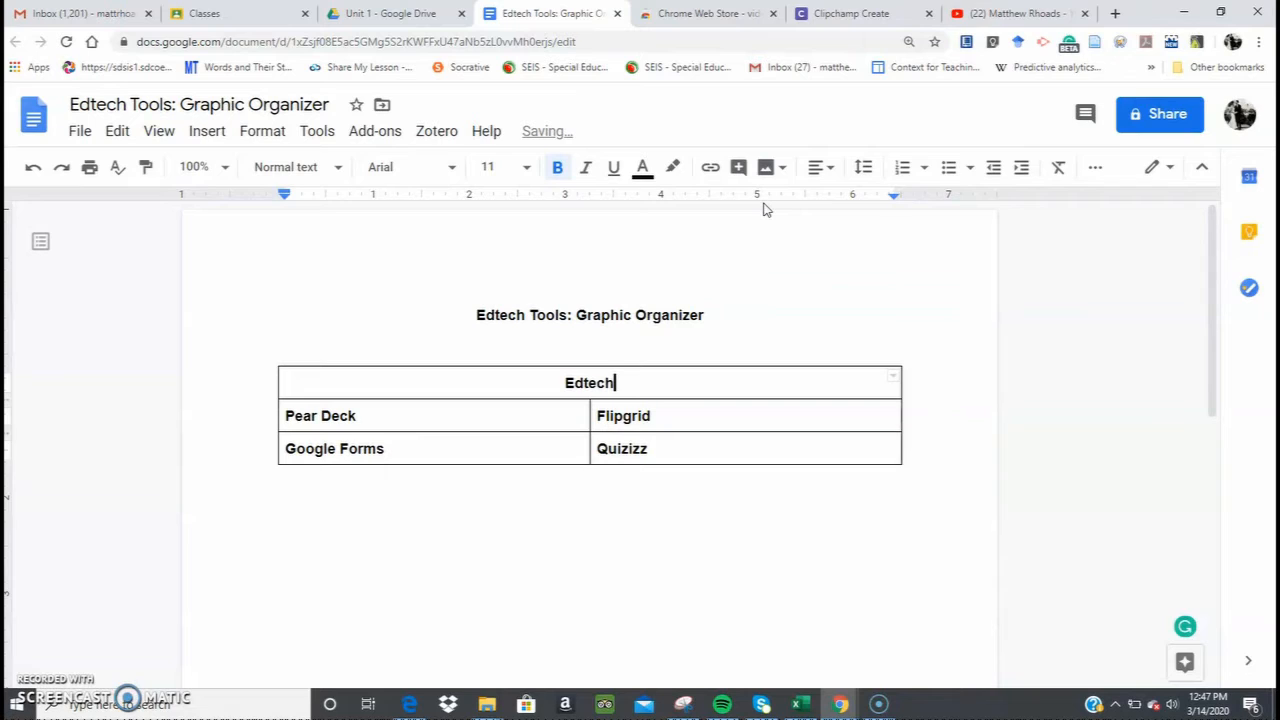
pyautogui.write(' Tools')
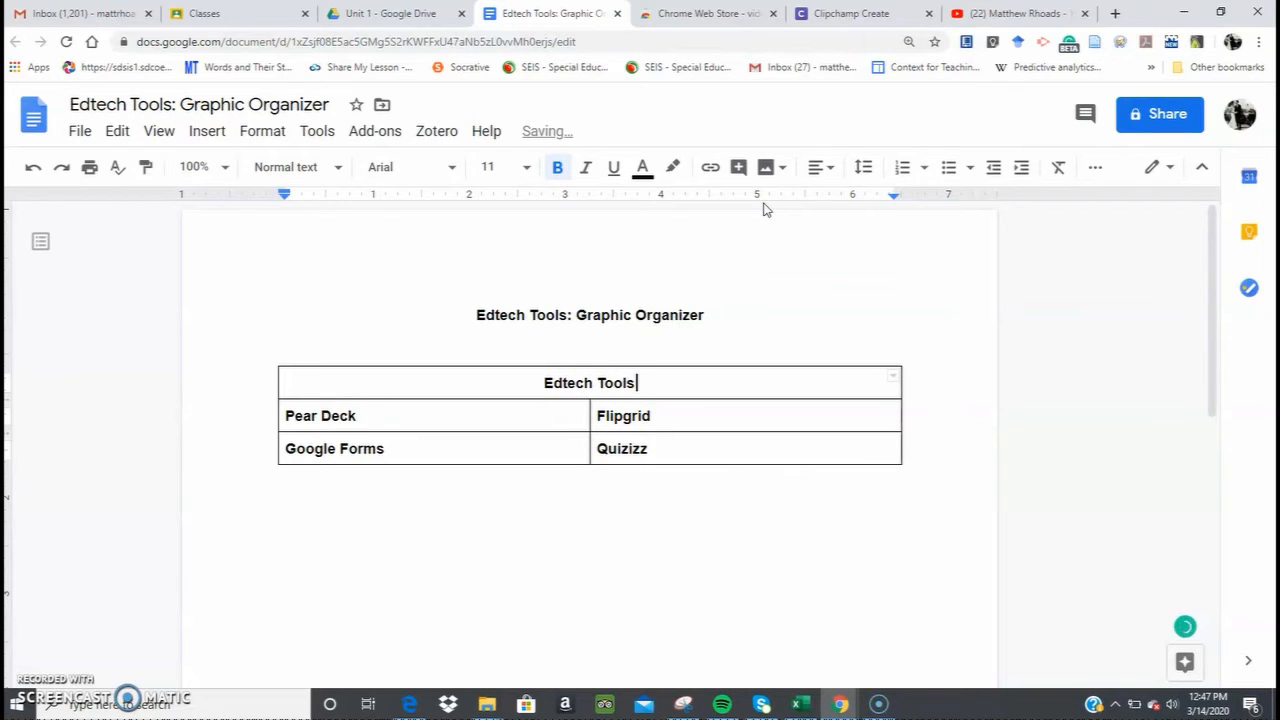
# Add three blank lines below "Pear Deck" and three below "Google Forms" to make both table rows taller.
pyautogui.click(420, 407)
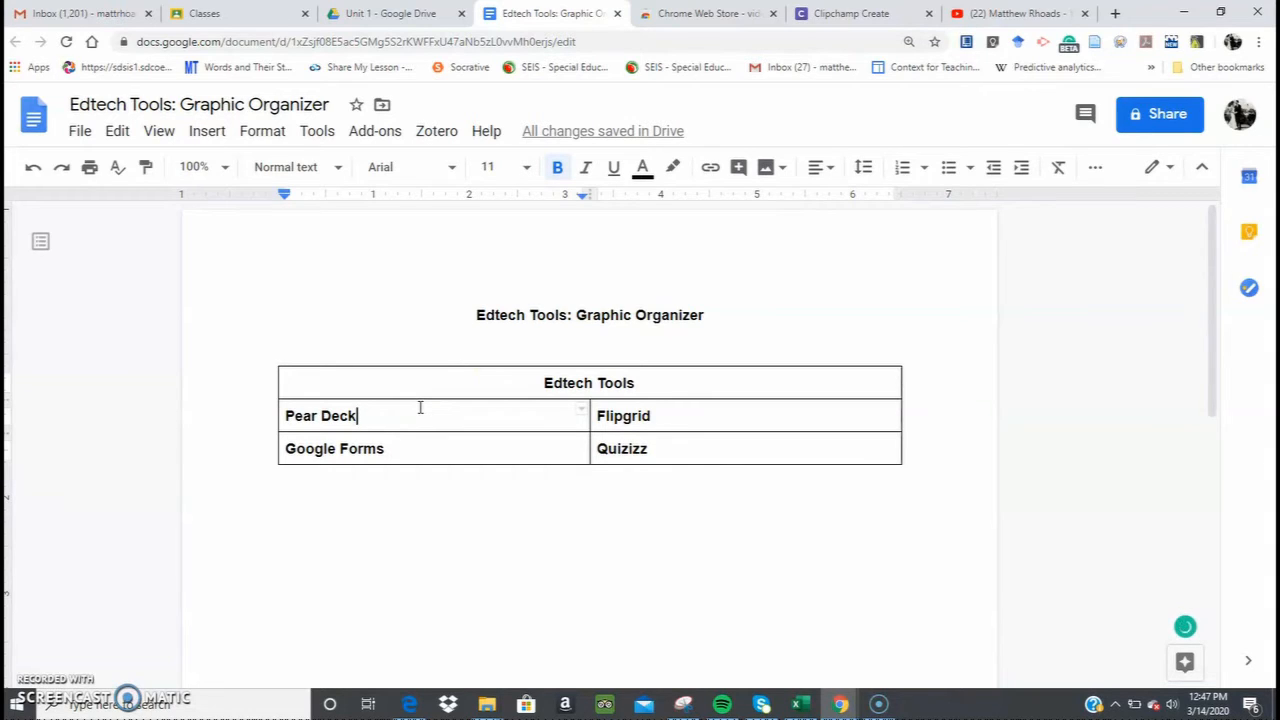
pyautogui.press('Return')
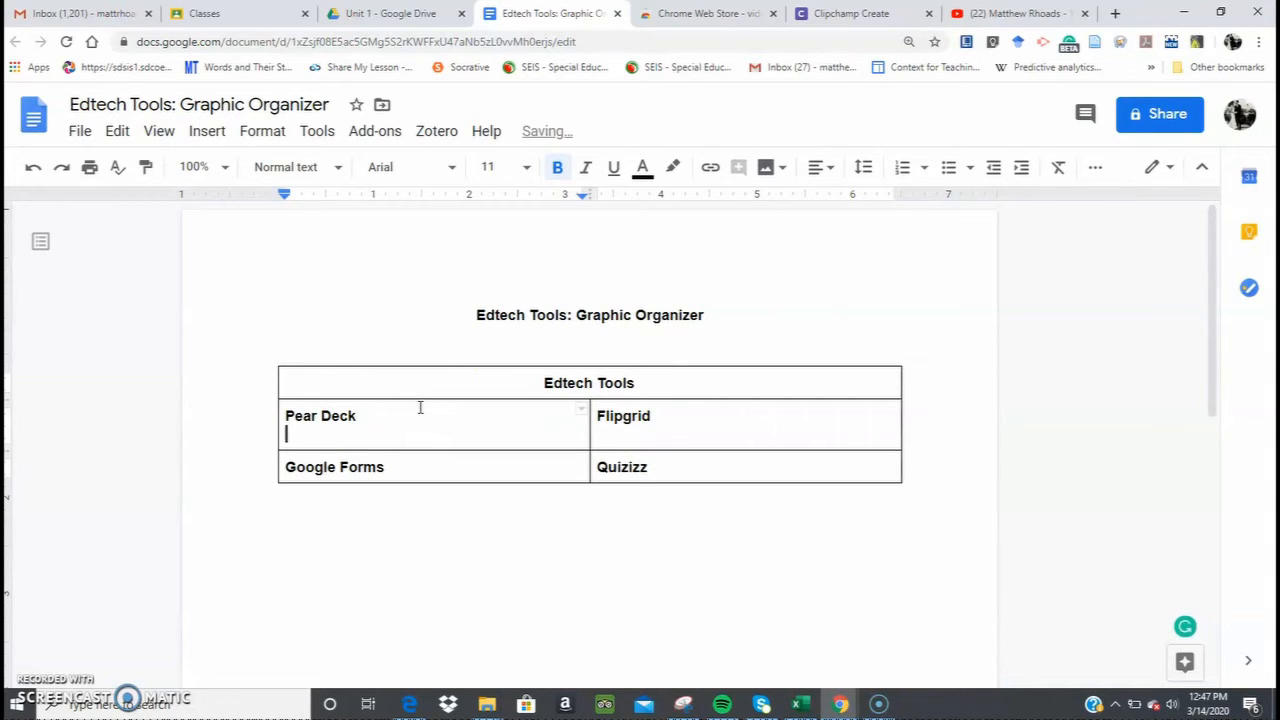
pyautogui.press('Return')
pyautogui.press('Return')
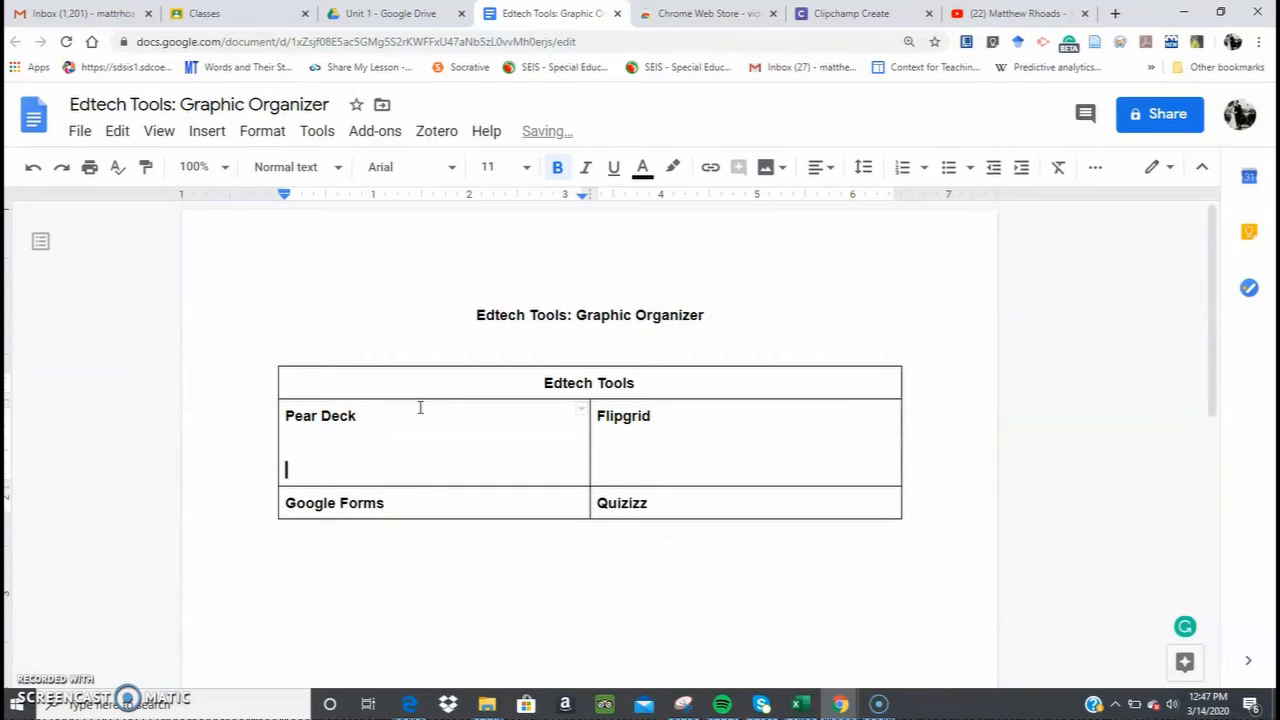
pyautogui.click(404, 501)
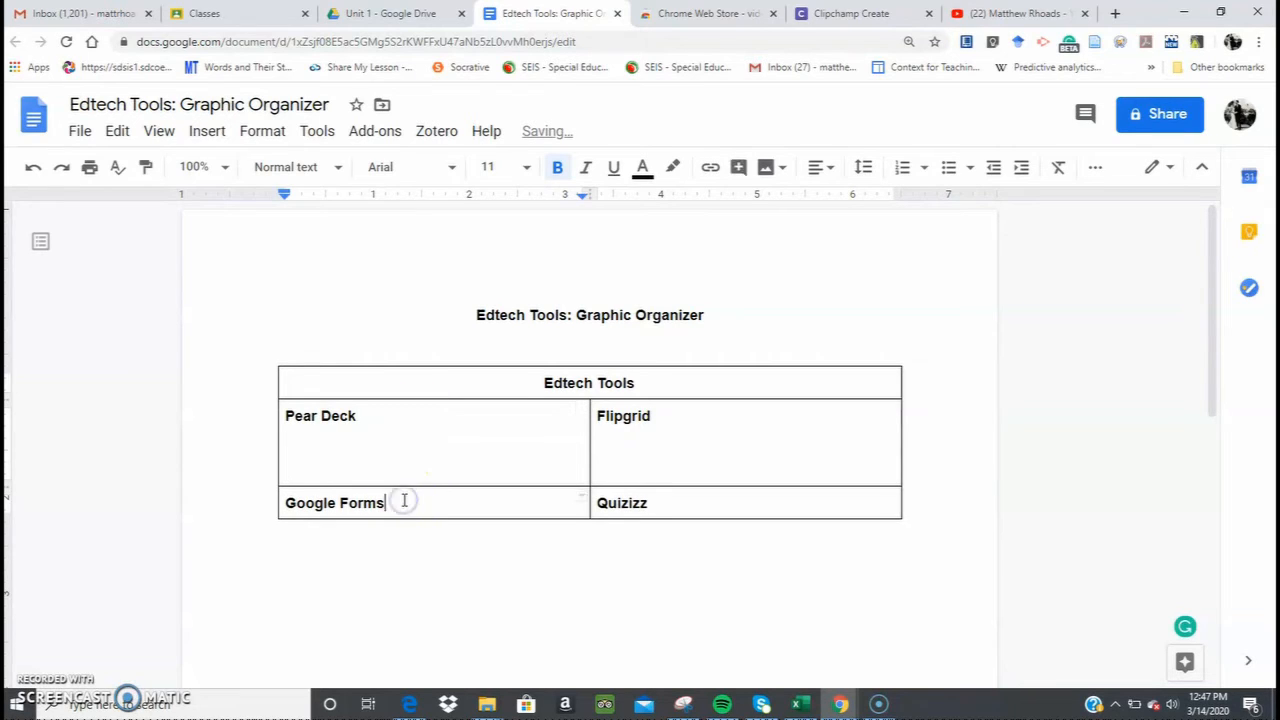
pyautogui.press('Return')
pyautogui.press('Return')
pyautogui.press('Return')
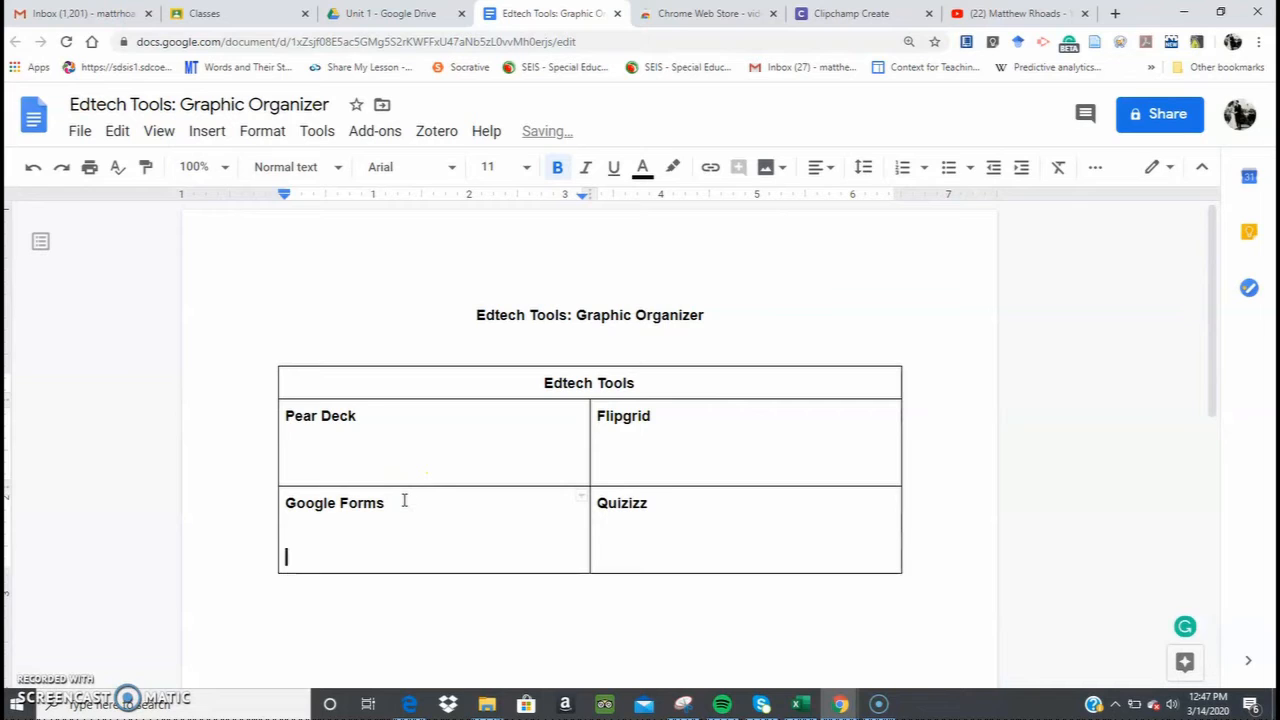
# Left-align the blank line between the page title and the table, and add the bold label "Directions:" on a new line below it.
pyautogui.click(389, 341)
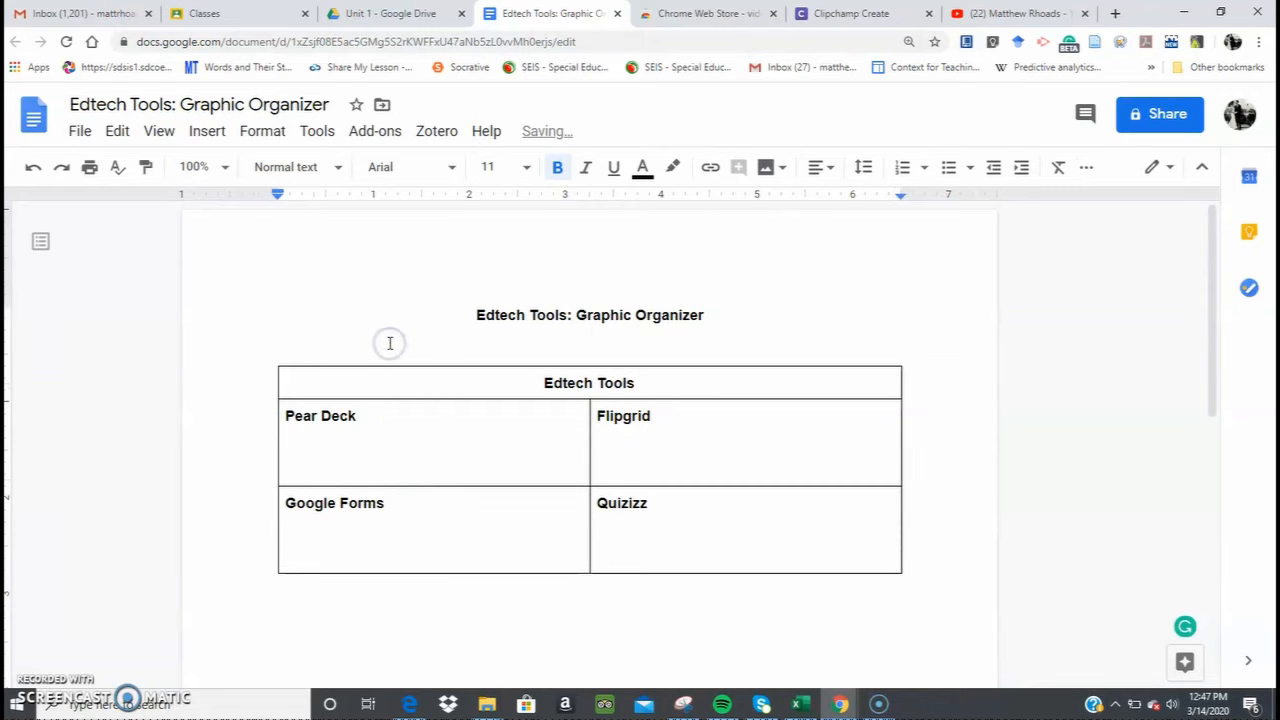
pyautogui.click(815, 170)
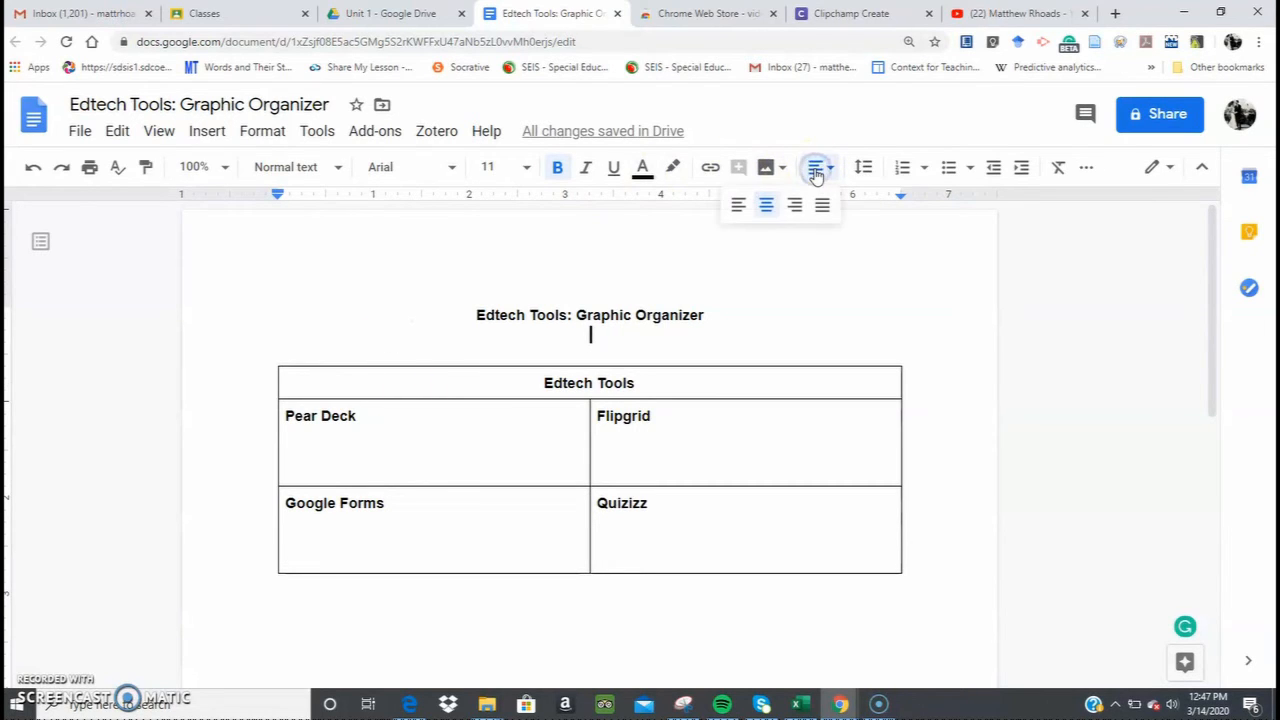
pyautogui.click(738, 205)
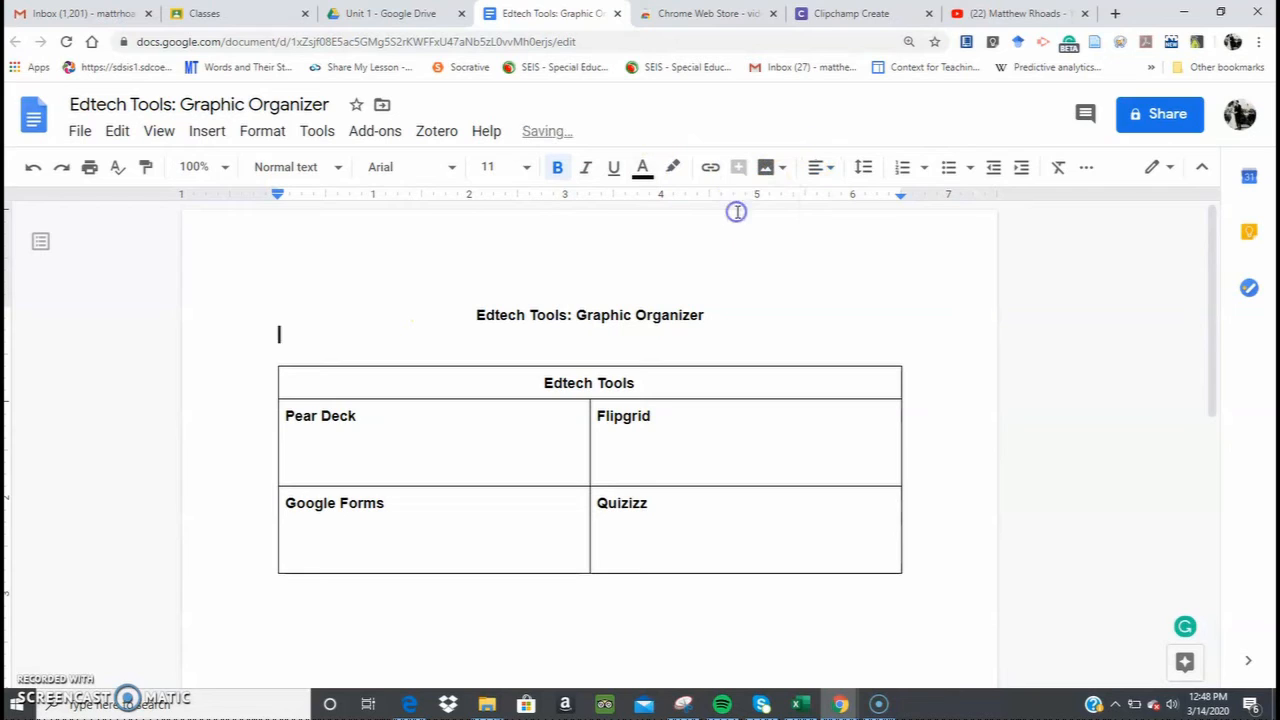
pyautogui.press('Return')
pyautogui.write('D')
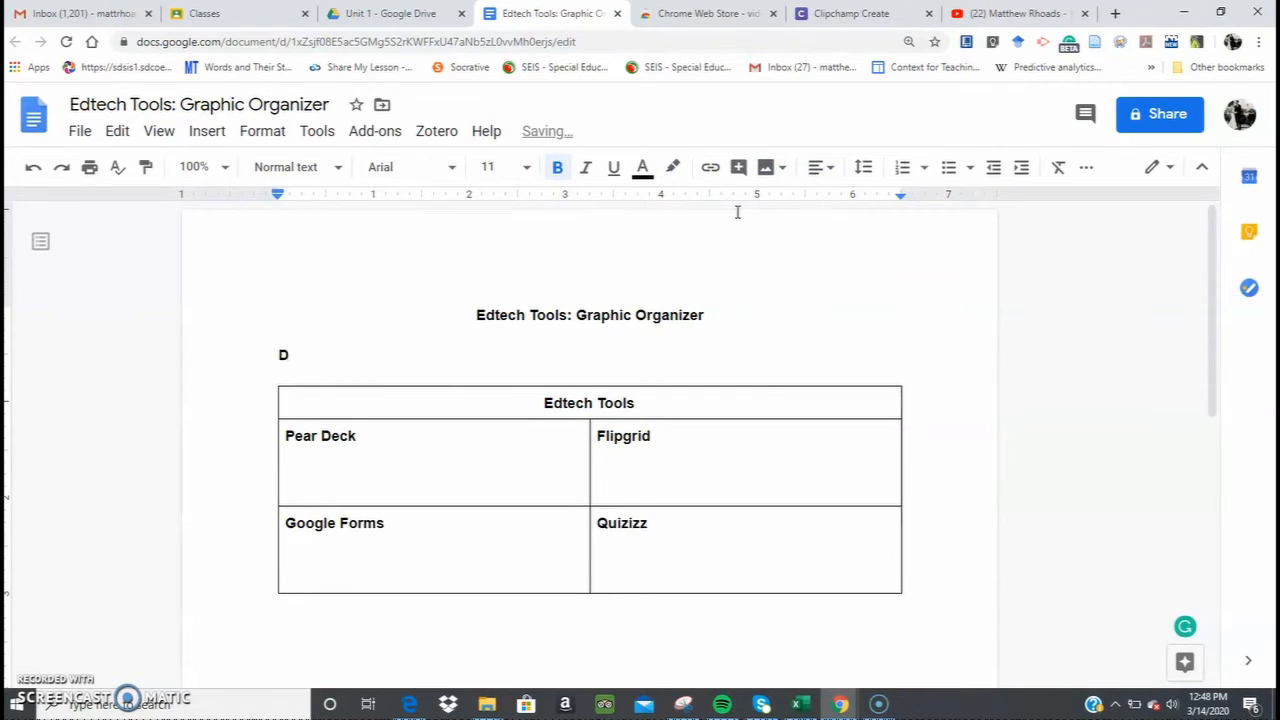
pyautogui.write('irections:')
# After "Directions:", add in regular weight "Please complete the following graphic organizer as you follow along on the interactive Peardeck slideshow.".
pyautogui.hotkey('ctrl', 'b')
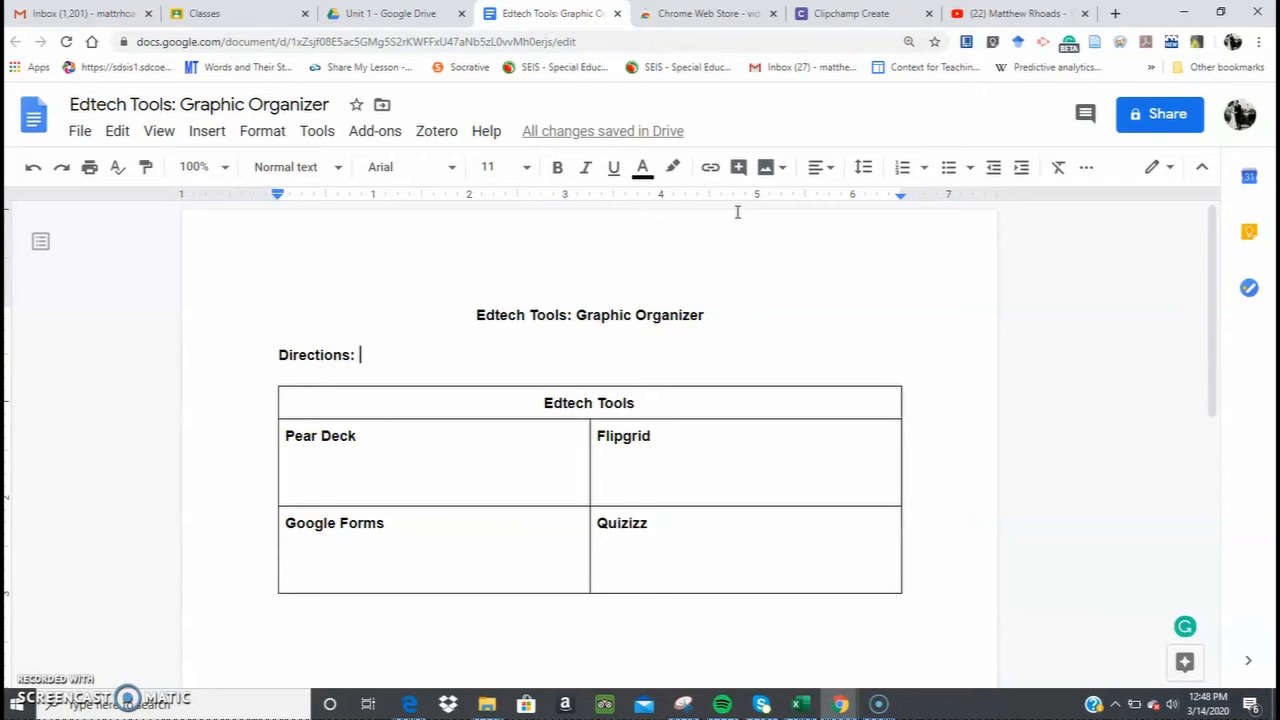
pyautogui.write('Ple')
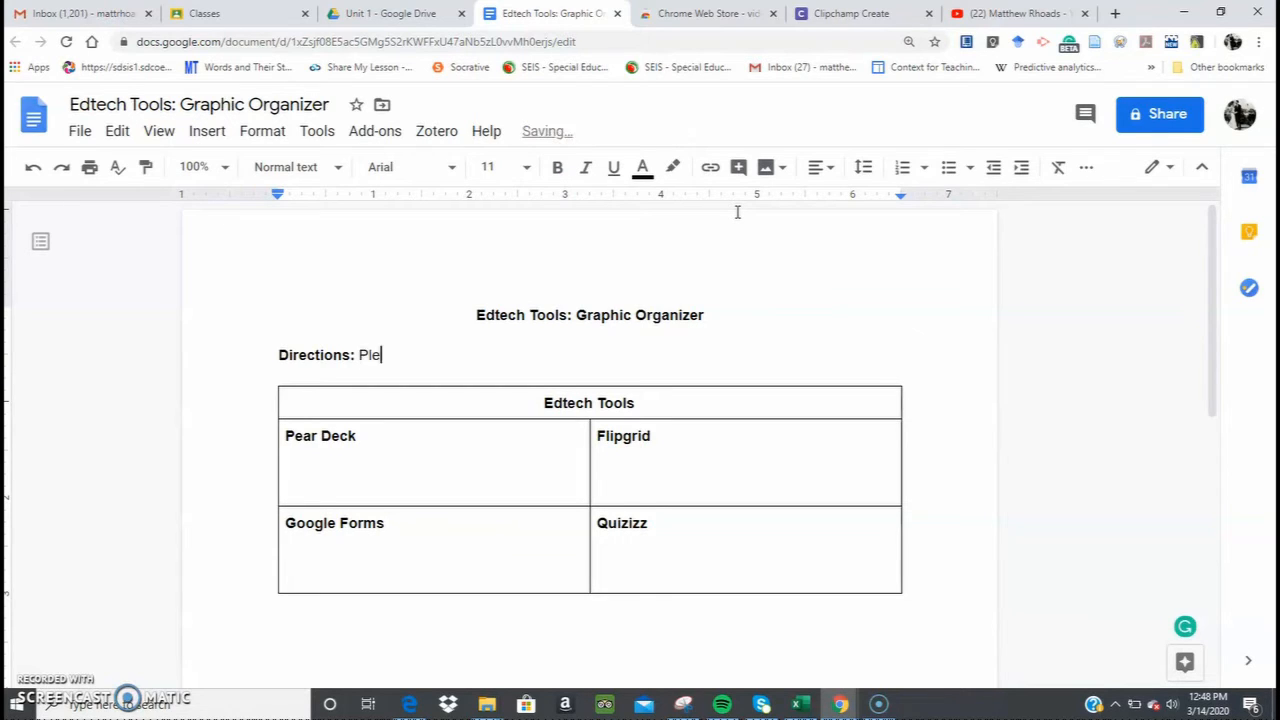
pyautogui.write('ase complete the ')
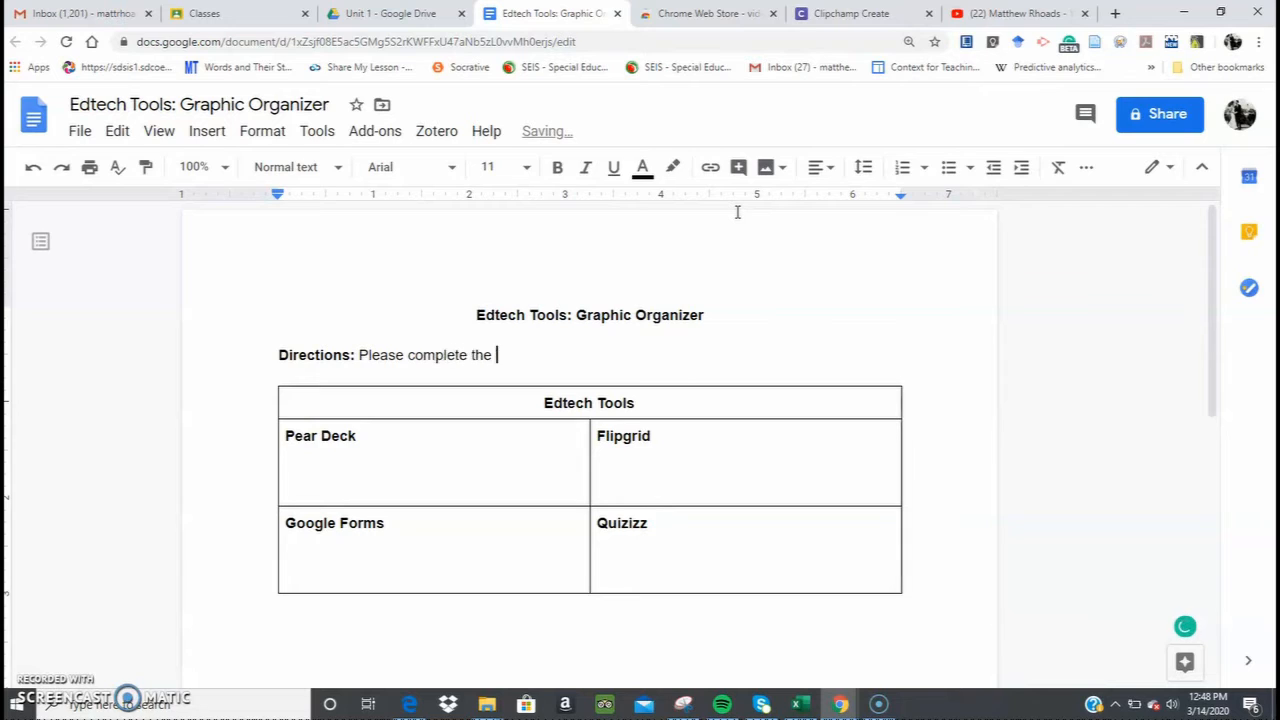
pyautogui.write('following graphic')
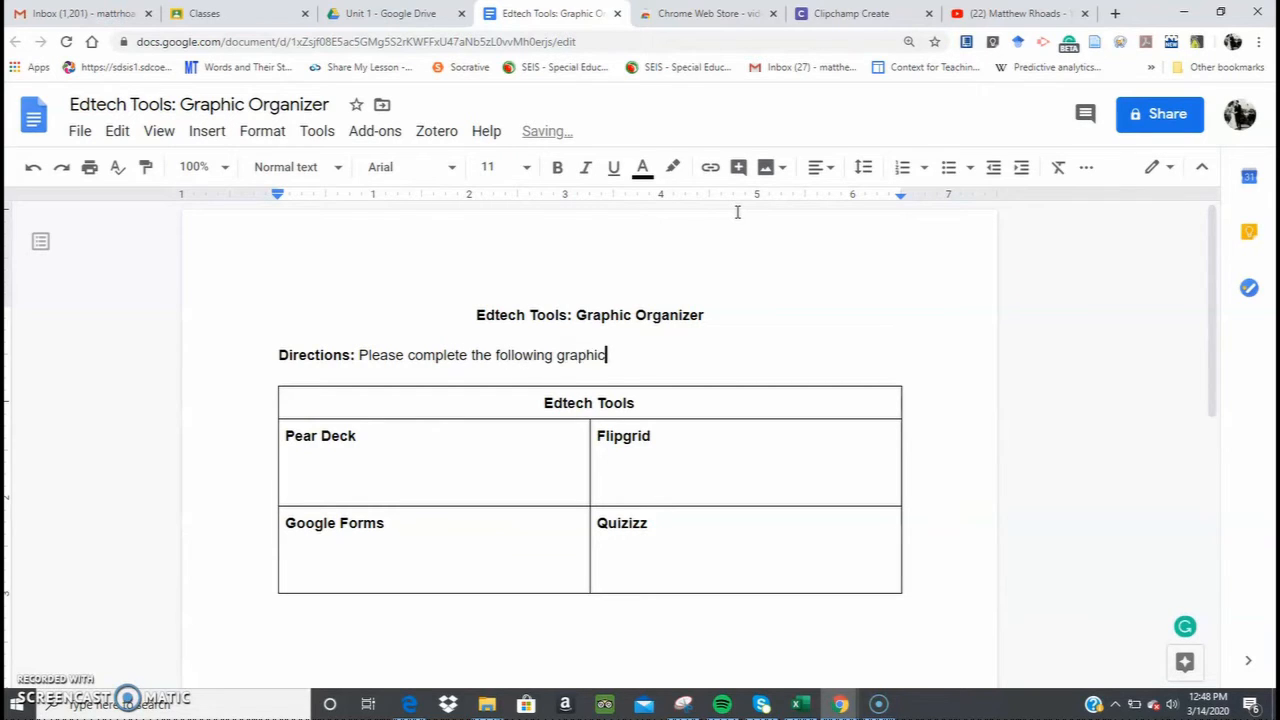
pyautogui.write(' organizer as you follow along')
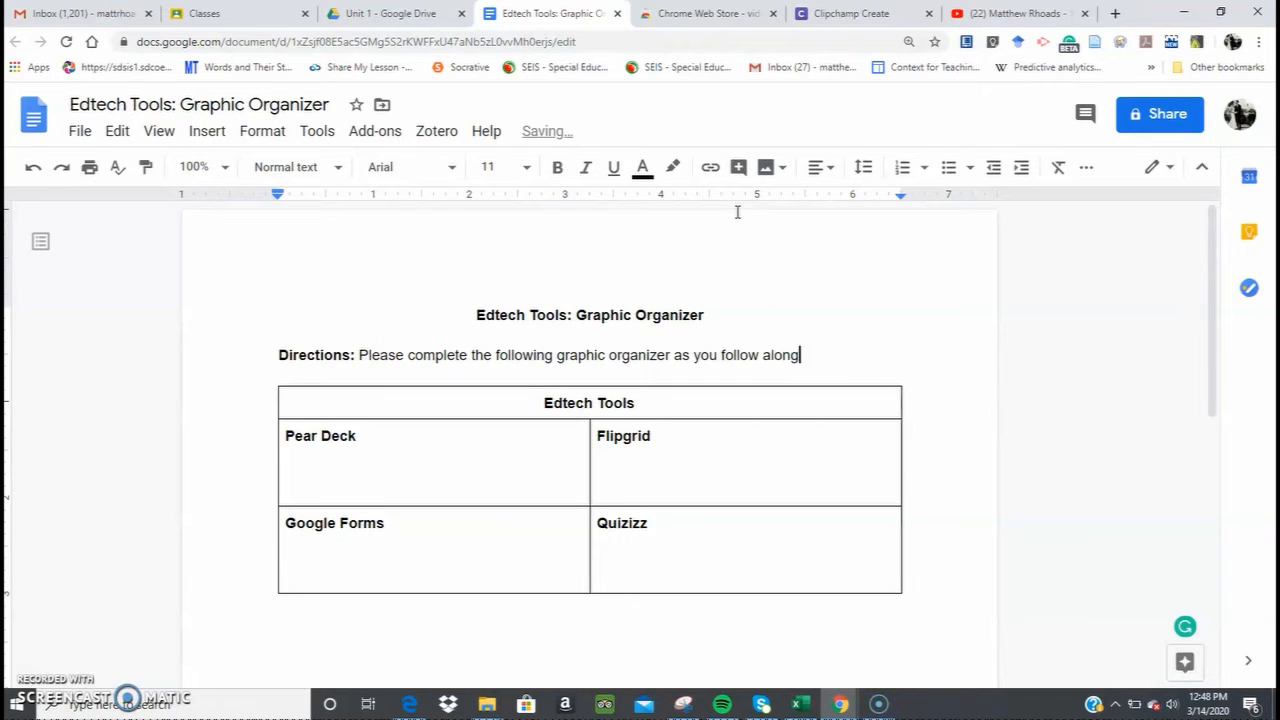
pyautogui.write(' on the interactive Pear')
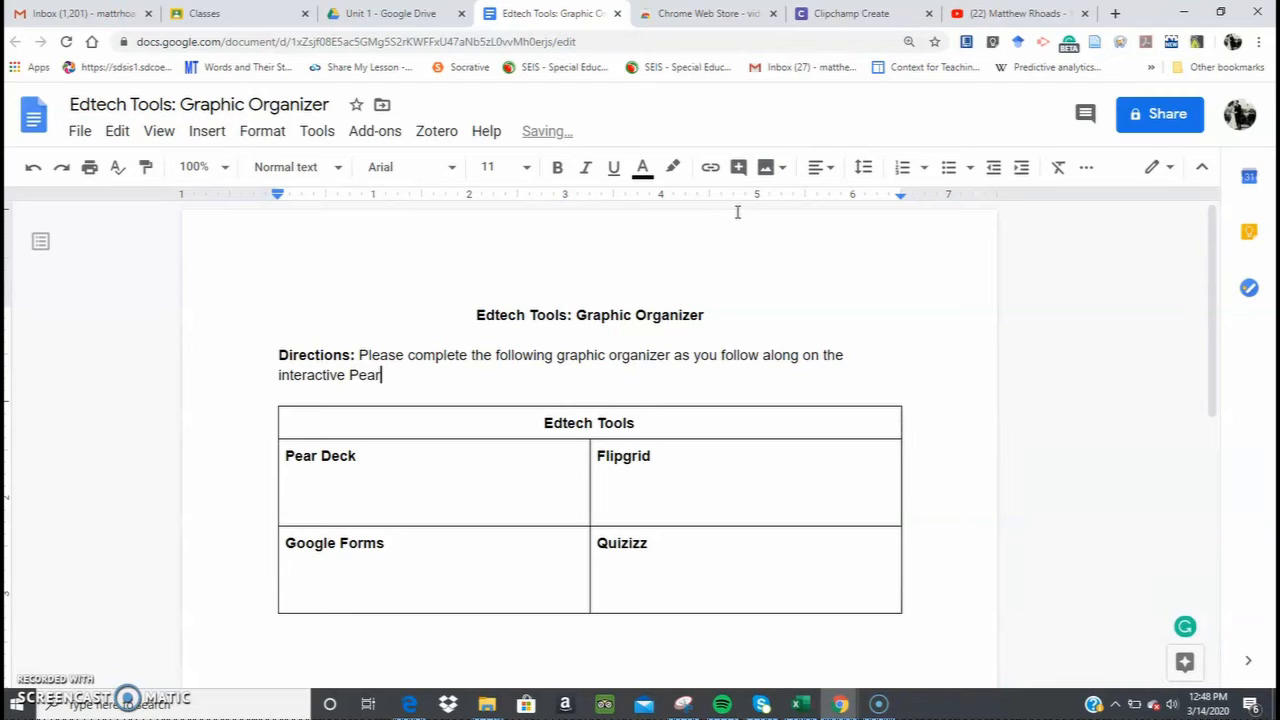
pyautogui.write('deck slidesho')
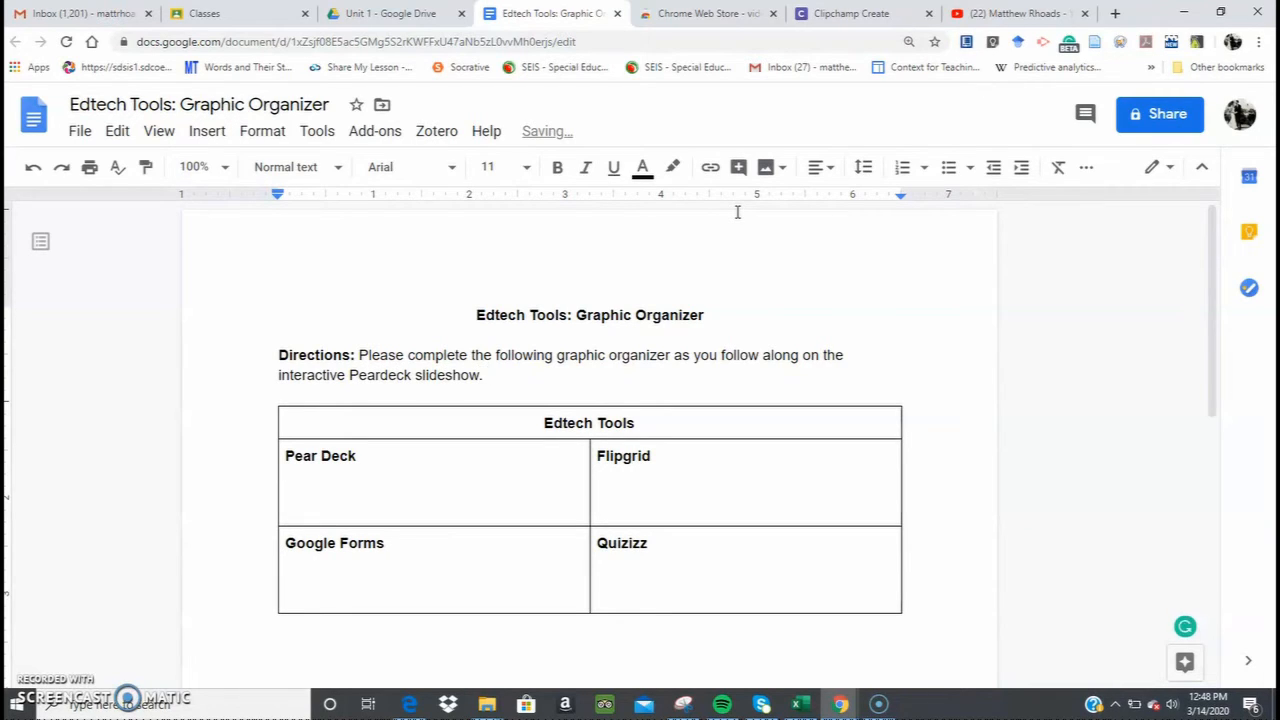
# Continue the directions with "For each edtech tool, please tell me how you can use them to assess your students learning.".
pyautogui.write('w. For each edtechn')
pyautogui.press('BackSpace')
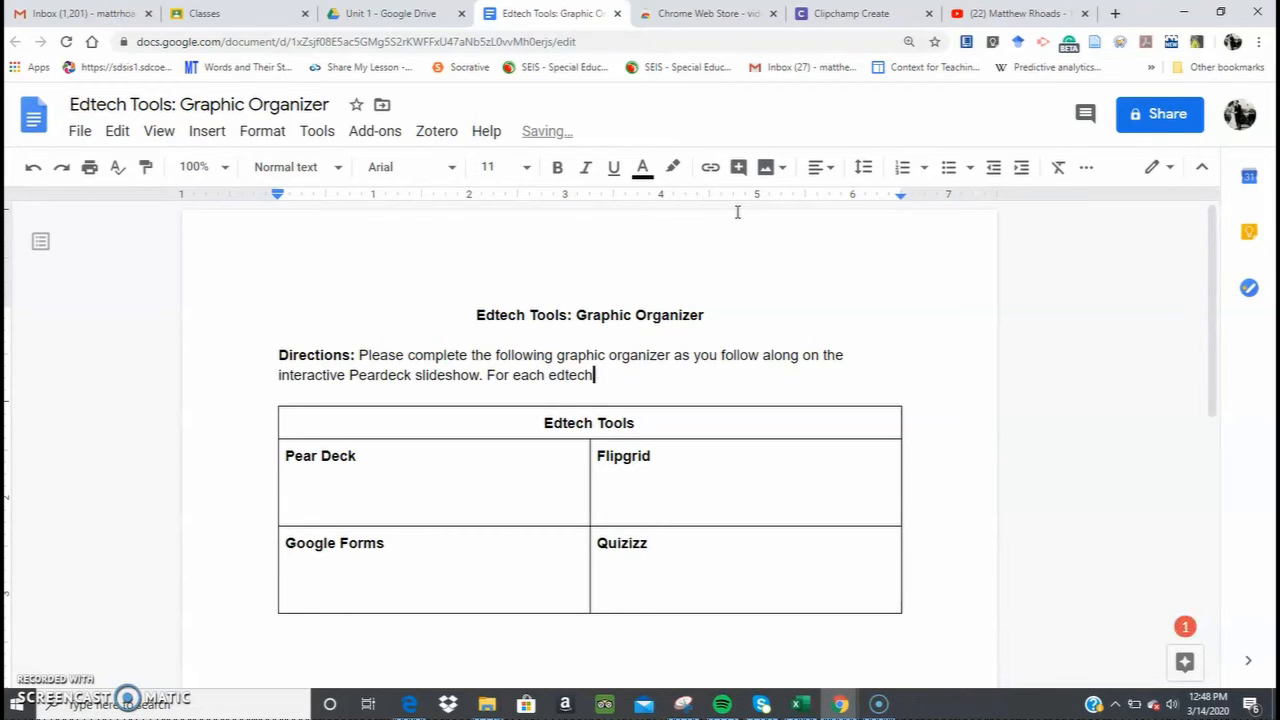
pyautogui.write('tool, please')
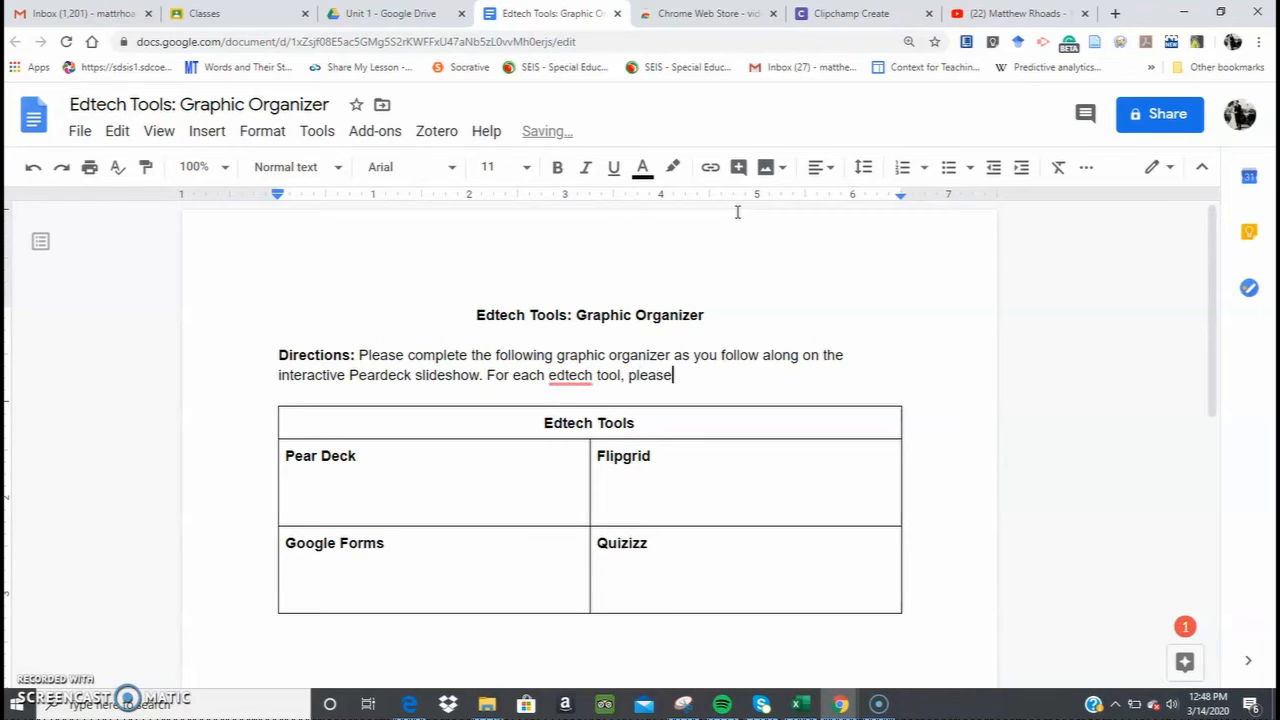
pyautogui.write(' tell me how yo')
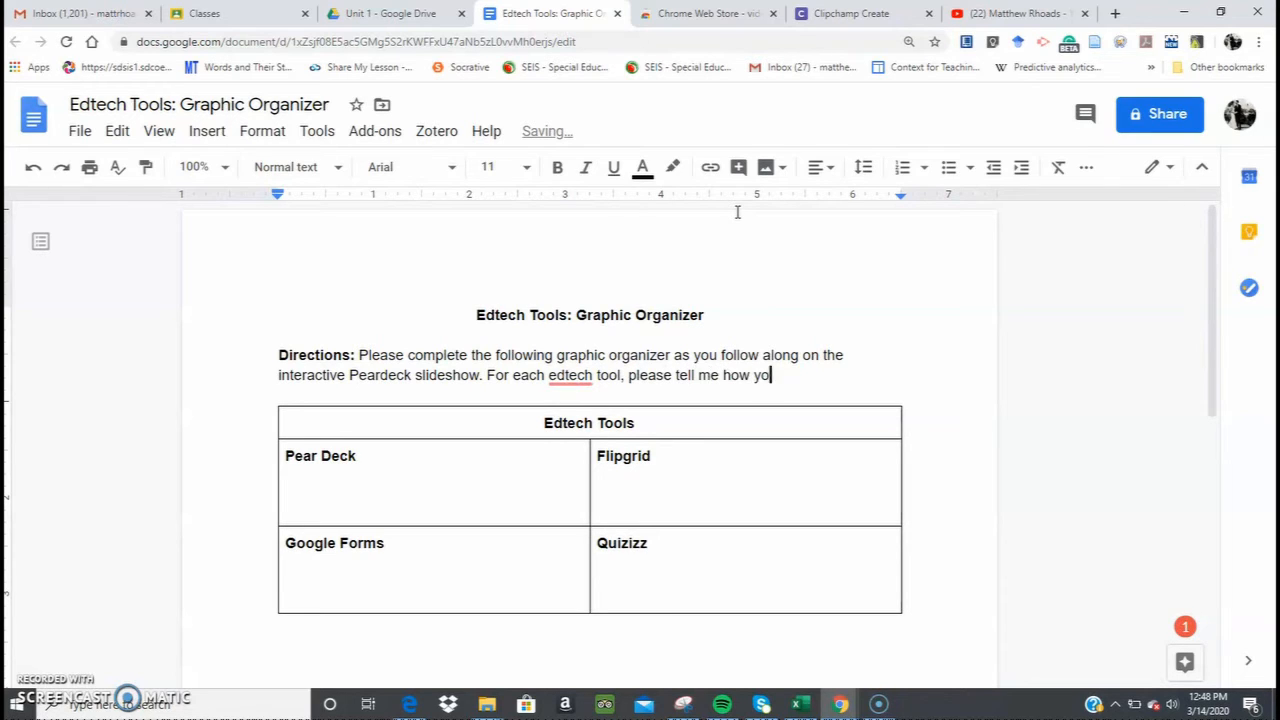
pyautogui.write('u can use them to ')
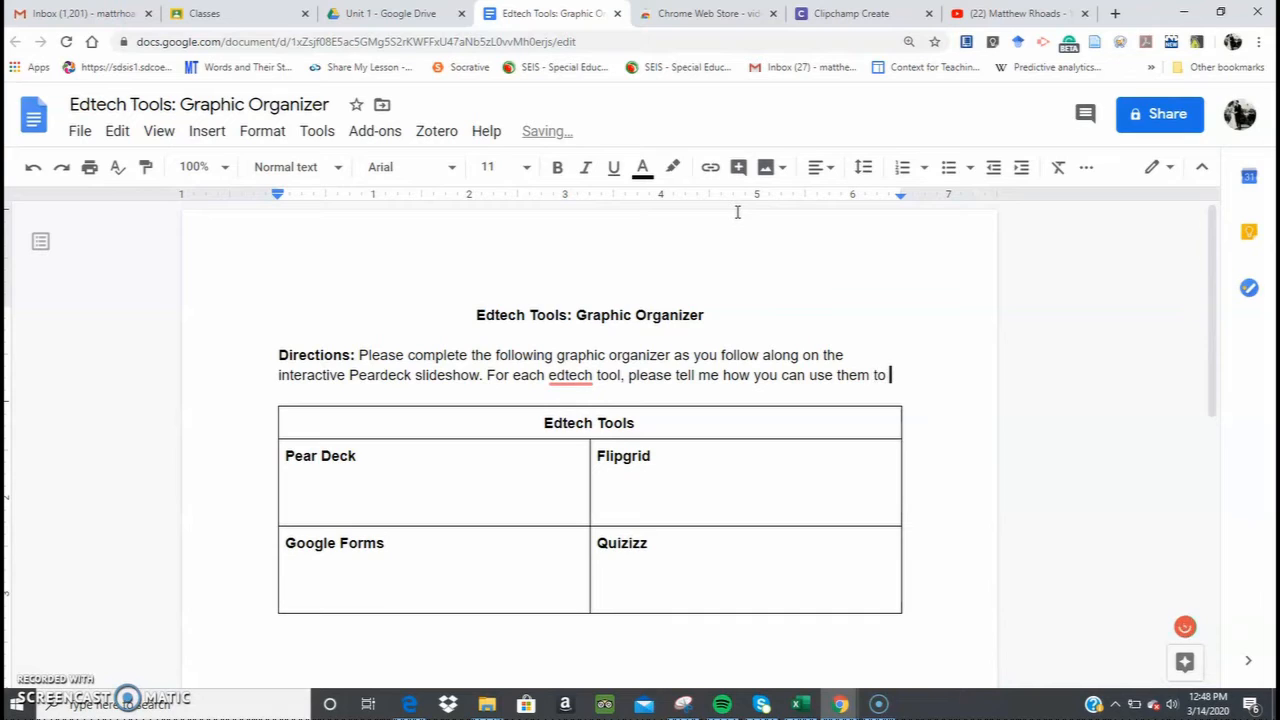
pyautogui.write('as')
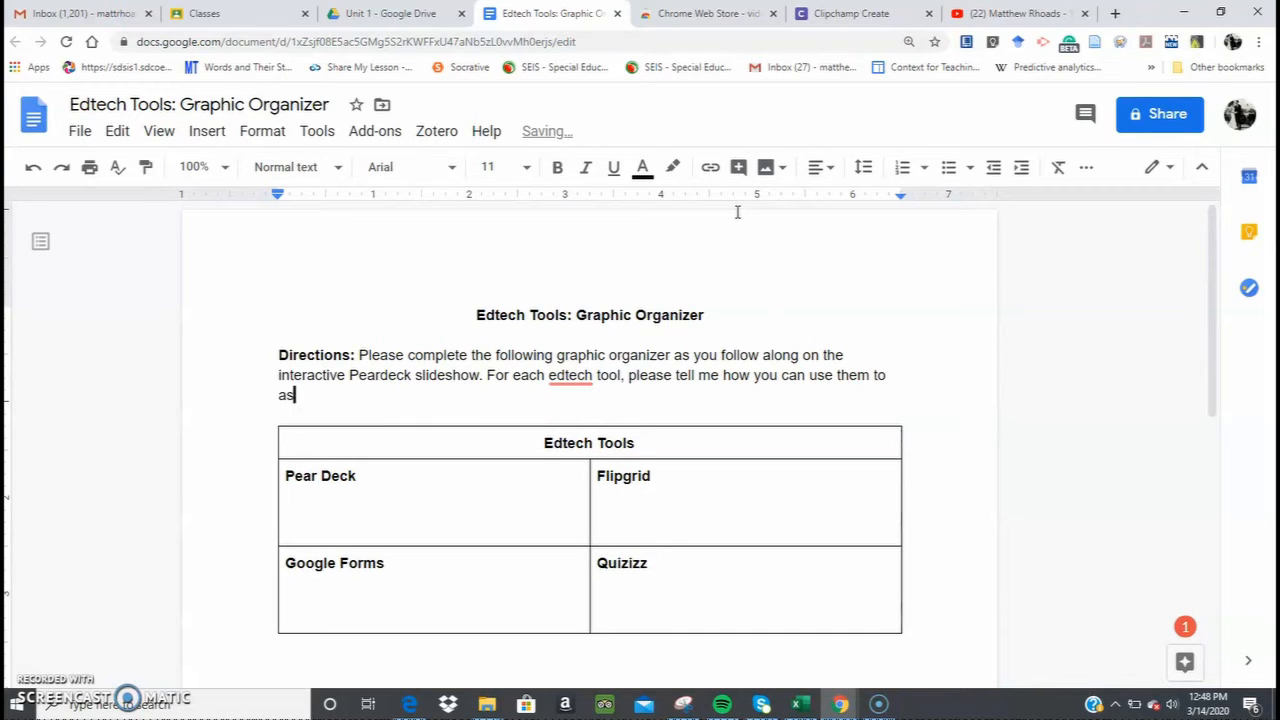
pyautogui.write('sess your students learning.')
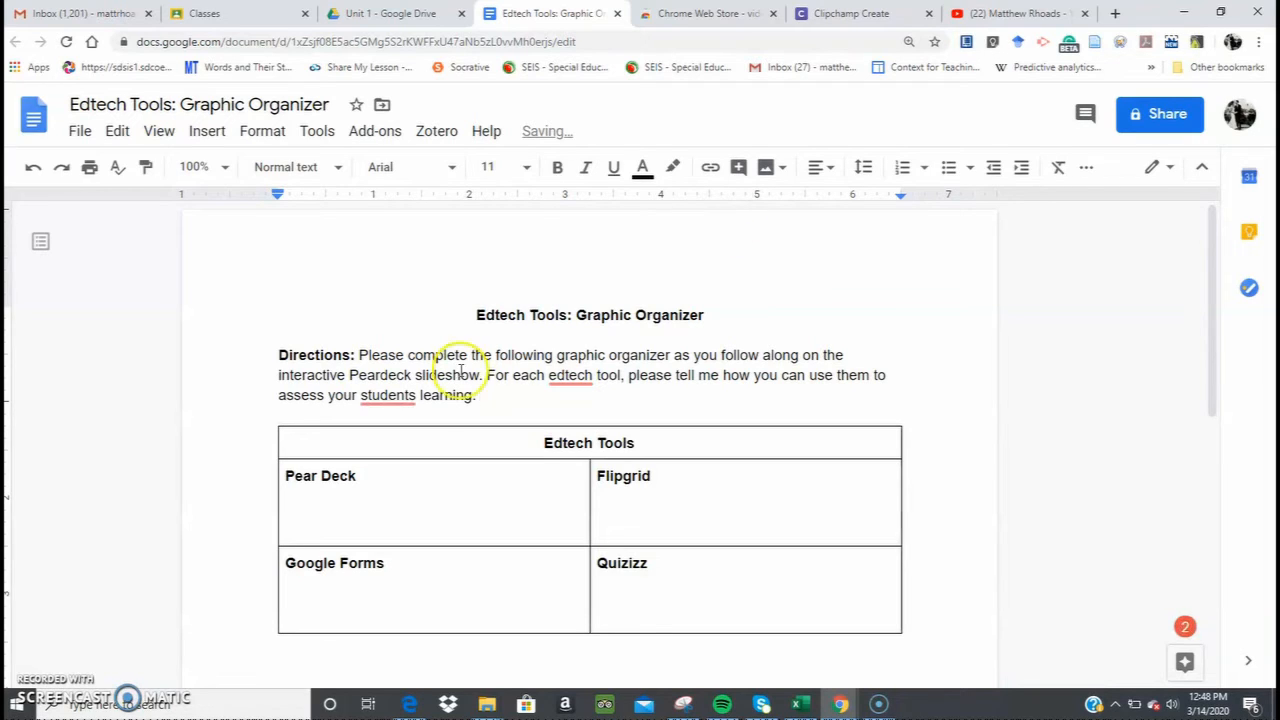
# Accept the suggested correction "student's" for "students" in the last line of the directions.
pyautogui.moveTo(394, 389)
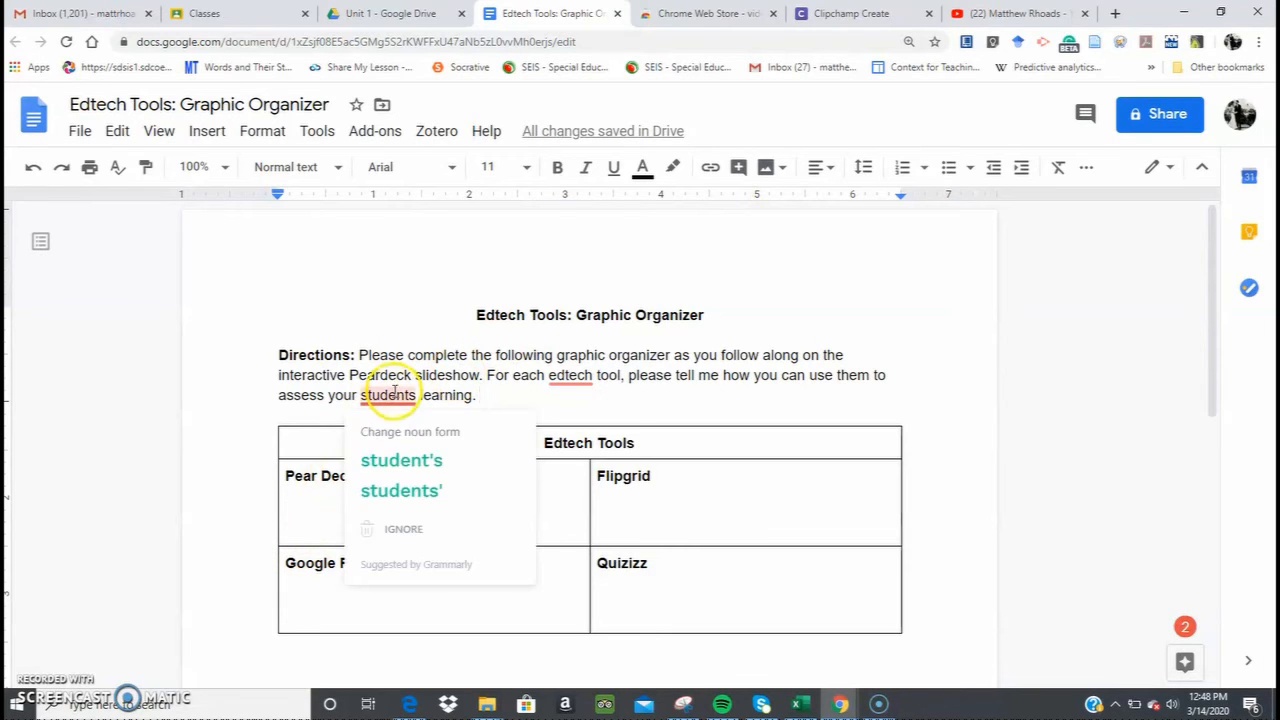
pyautogui.click(398, 458)
pyautogui.moveTo(580, 375)
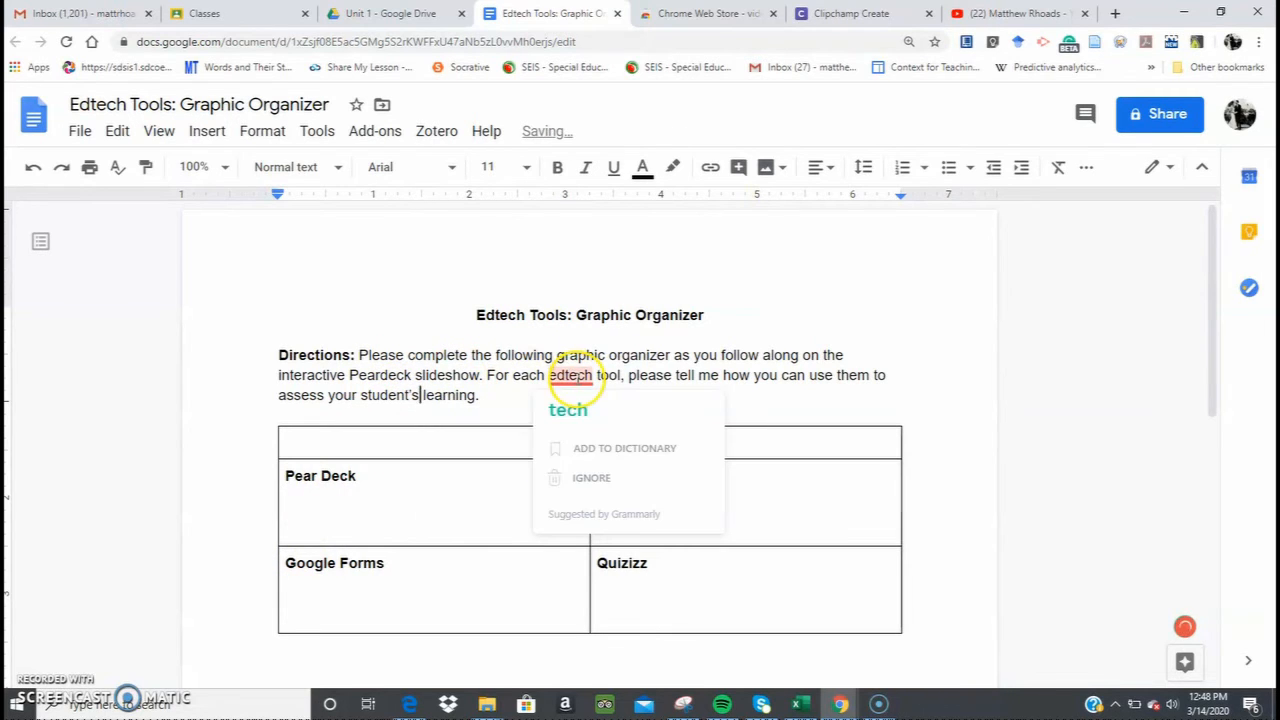
pyautogui.click(494, 434)
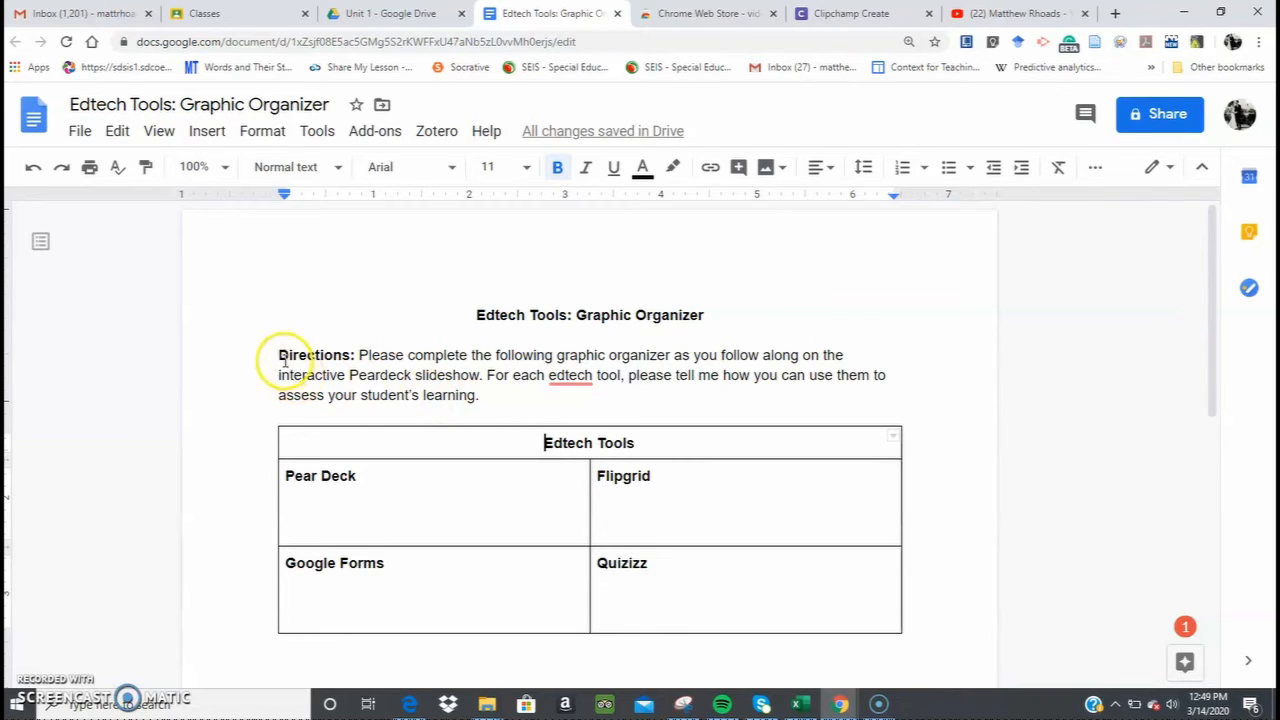
# Copy the whole directions paragraph and open the EDD 101 class in Google Classroom.
pyautogui.moveTo(274, 354); pyautogui.dragTo(485, 403)
pyautogui.hotkey('ctrl', 'c')
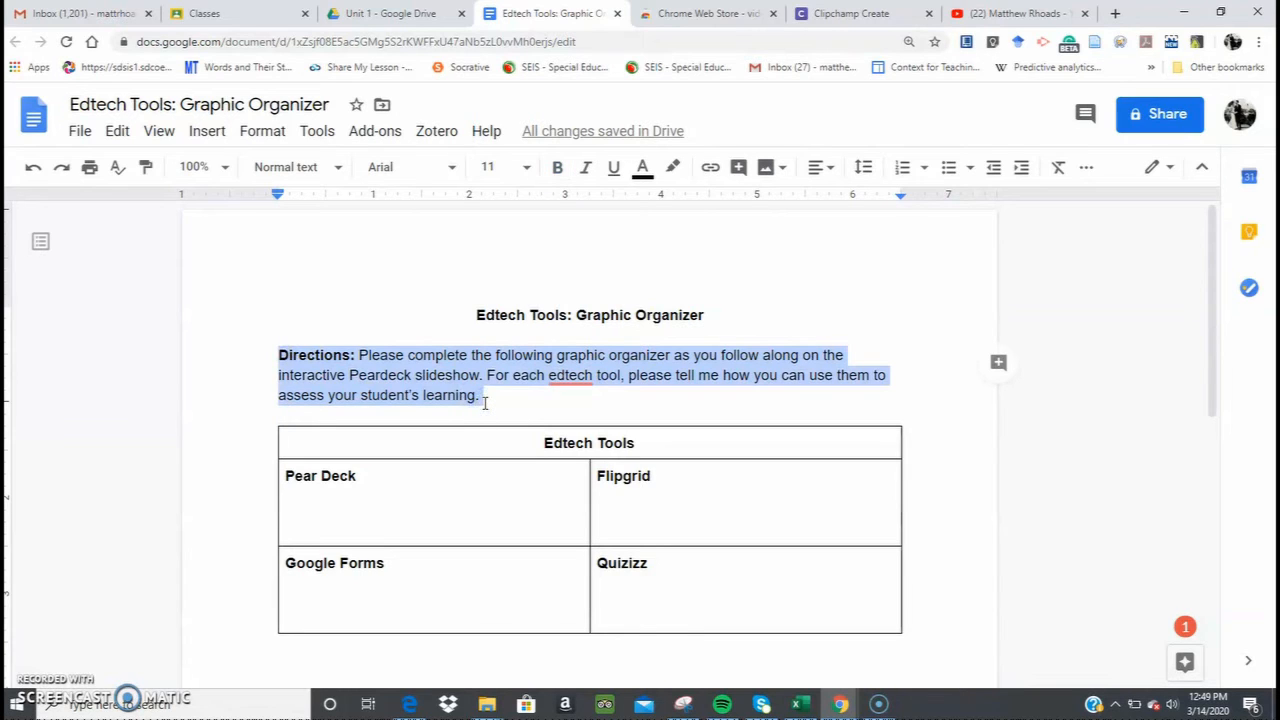
pyautogui.click(241, 8)
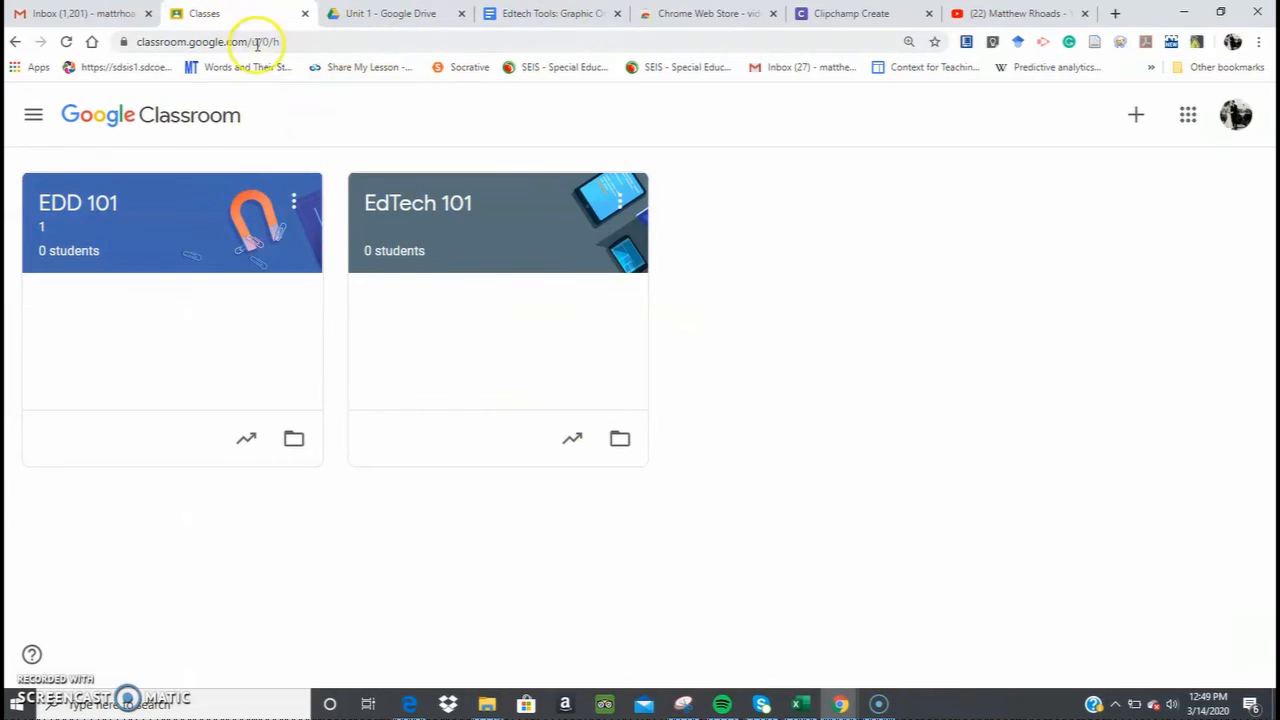
pyautogui.click(63, 207)
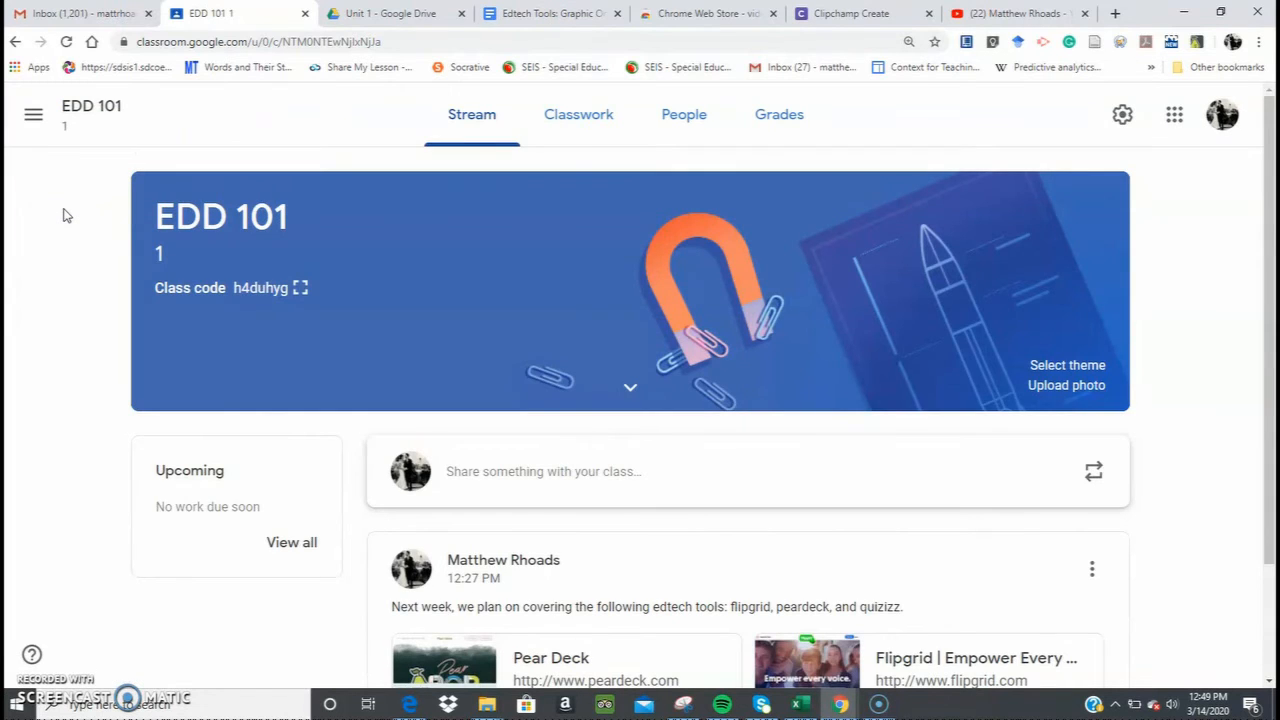
# Create a new assignment in the EDD 101 classwork and paste the copied directions as its instructions.
pyautogui.click(584, 130)
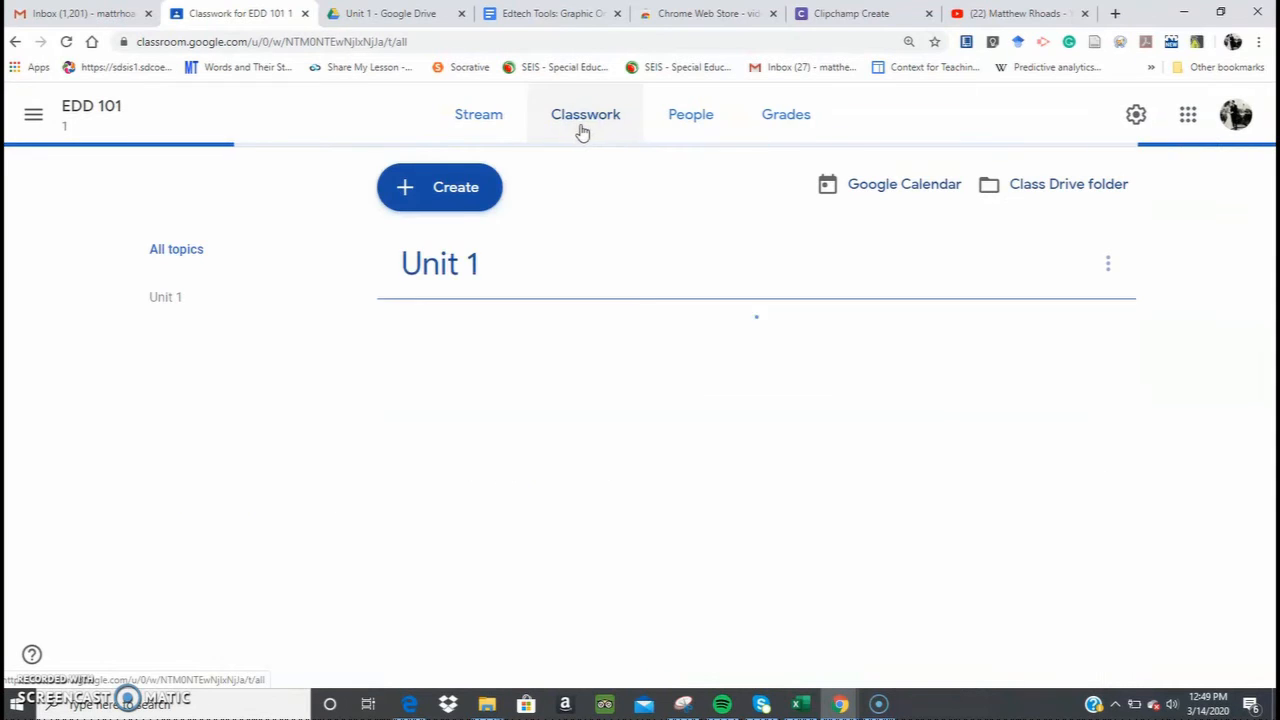
pyautogui.click(444, 185)
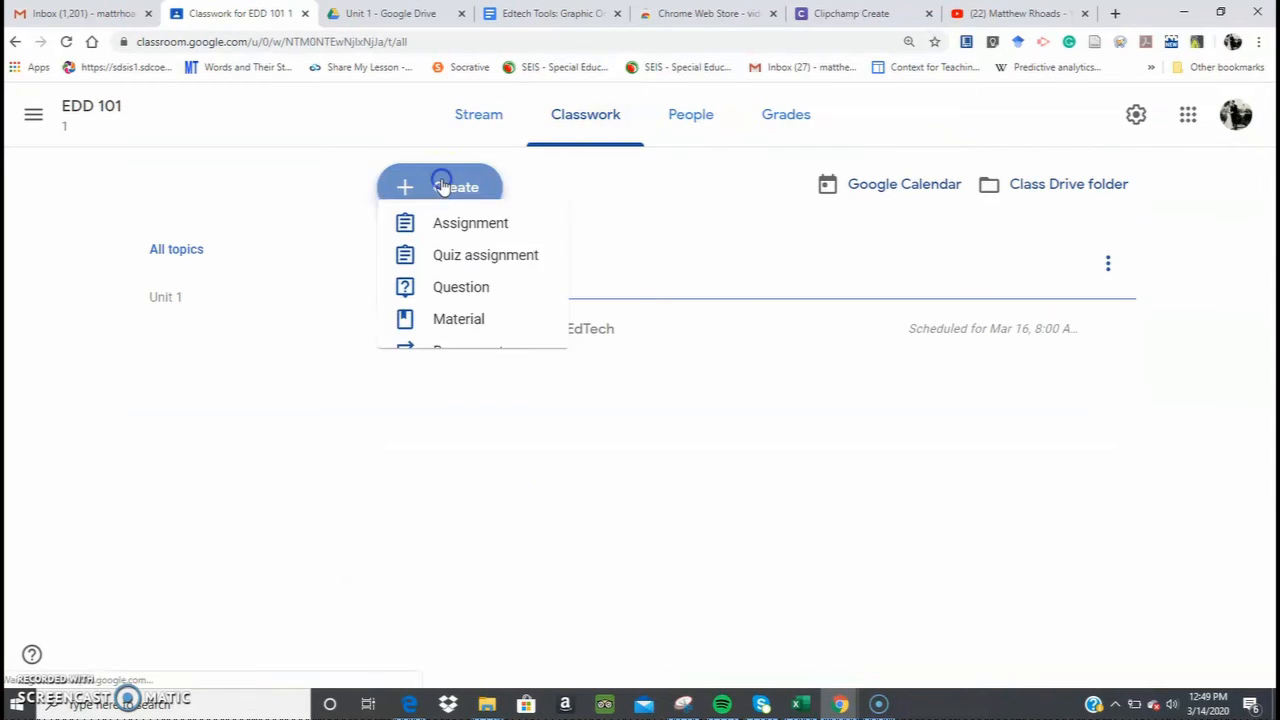
pyautogui.click(453, 246)
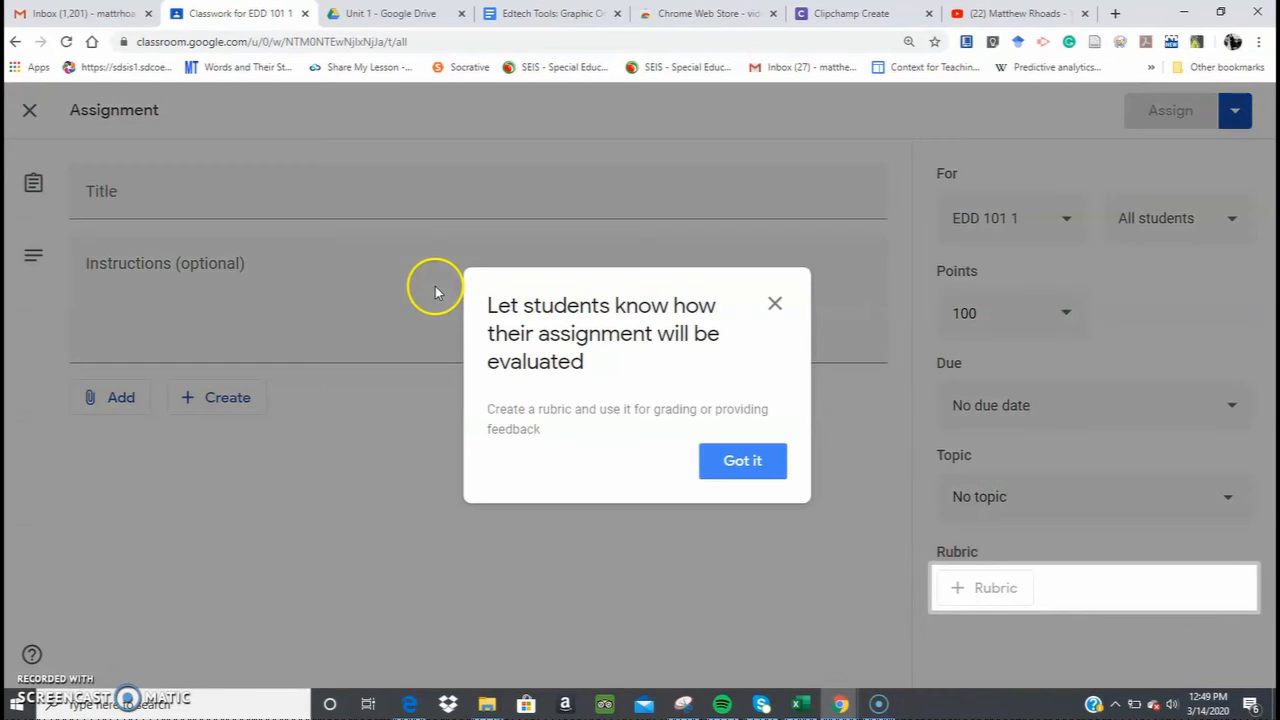
pyautogui.click(745, 462)
pyautogui.click(434, 304)
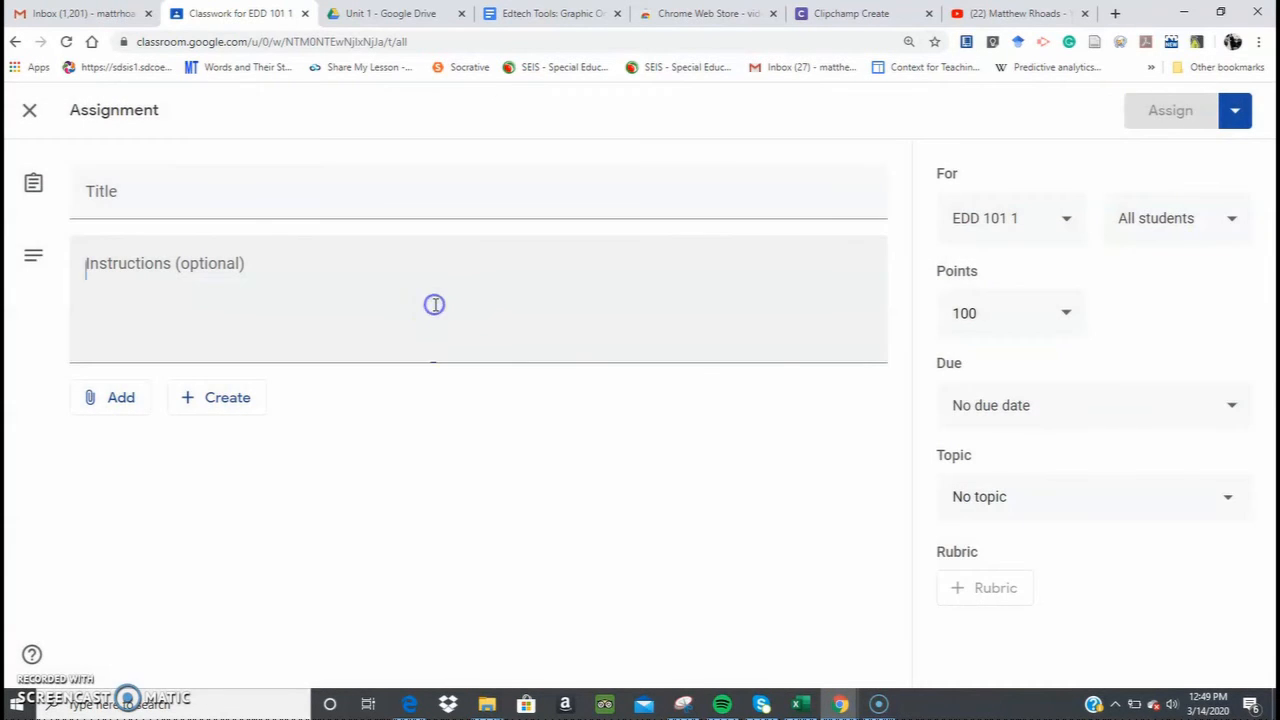
pyautogui.hotkey('ctrl', 'v')
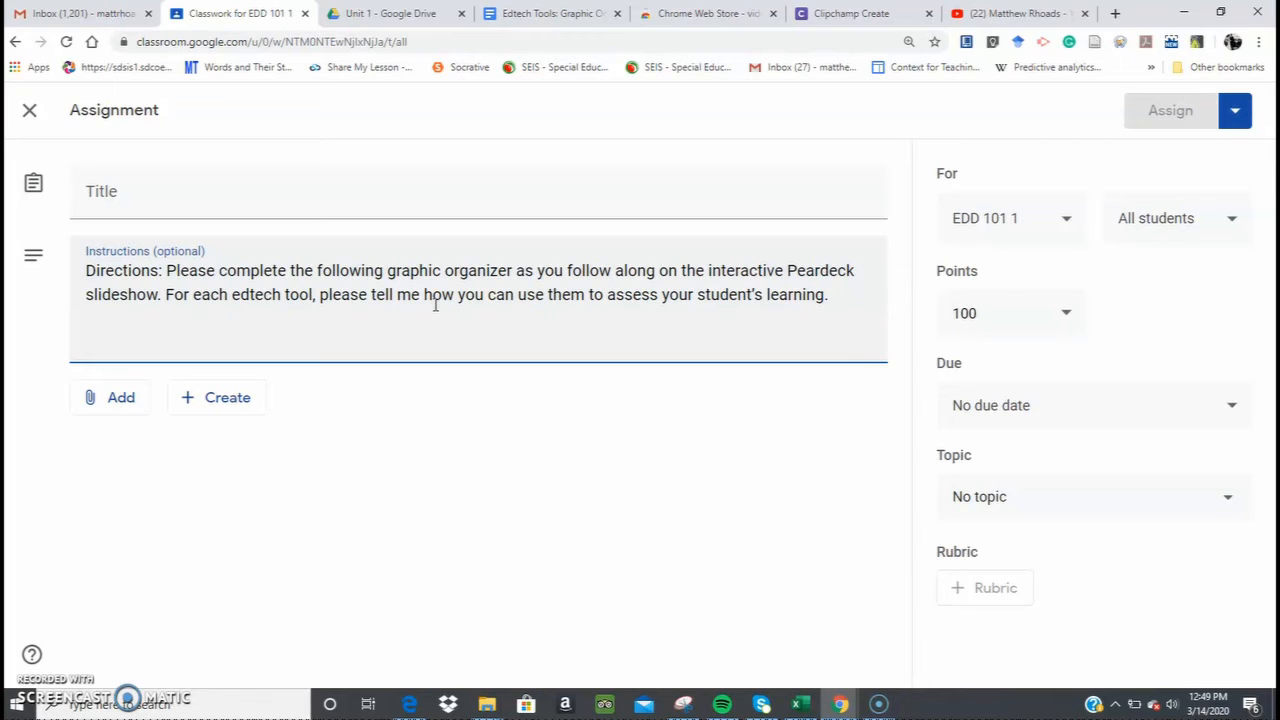
# Below the directions, leave a blank line and add "Five points will be given for completing each of the four boxes for the graphic organizer.".
pyautogui.write('Five points wi')
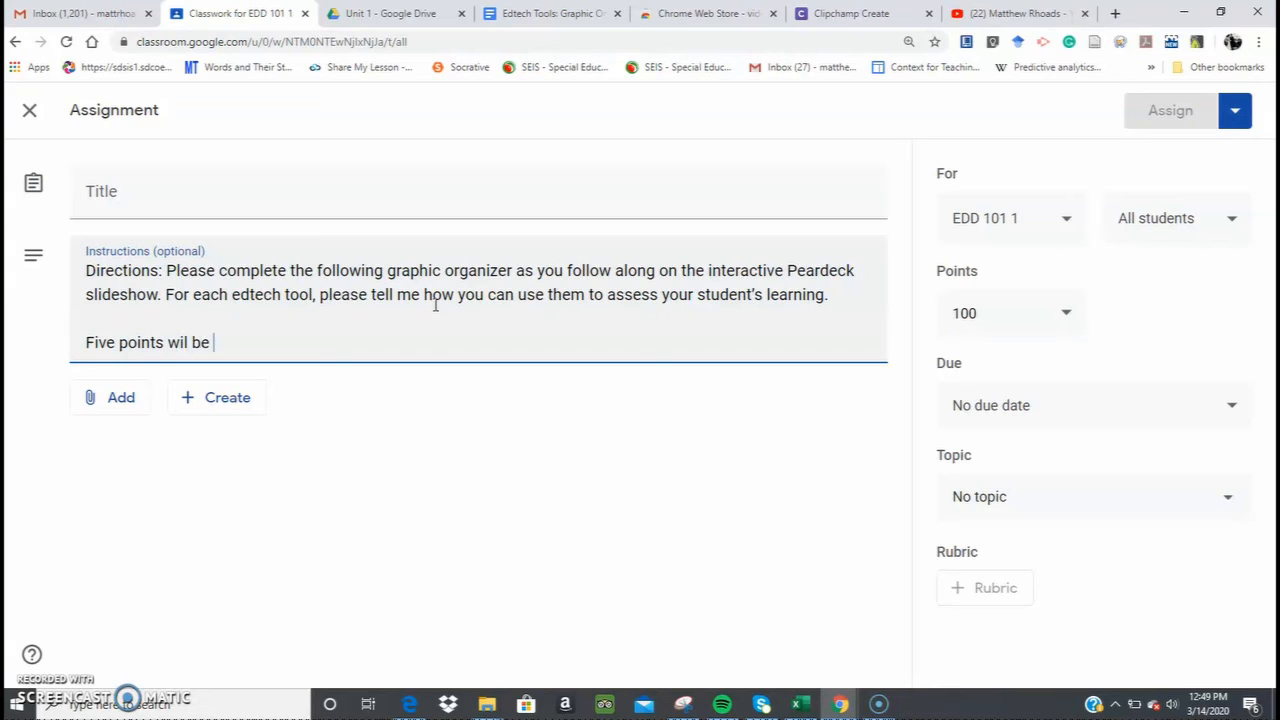
pyautogui.write('ll be given for com')
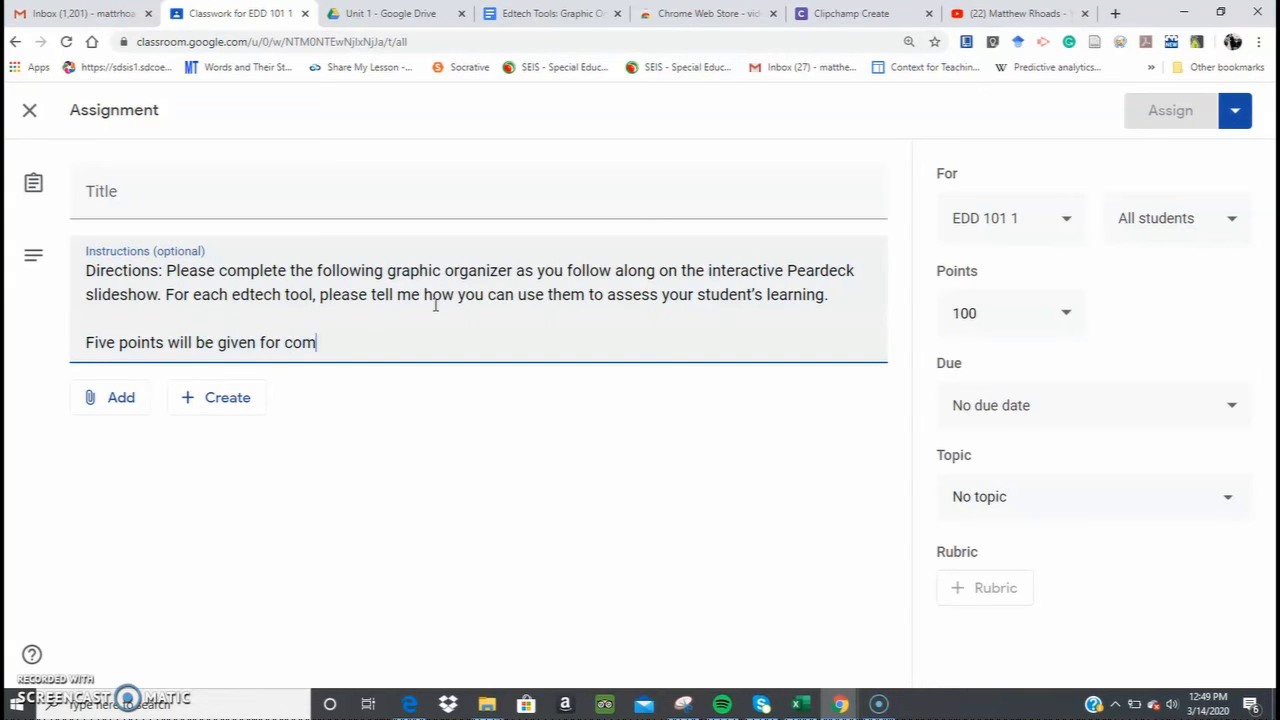
pyautogui.write('pleting each ')
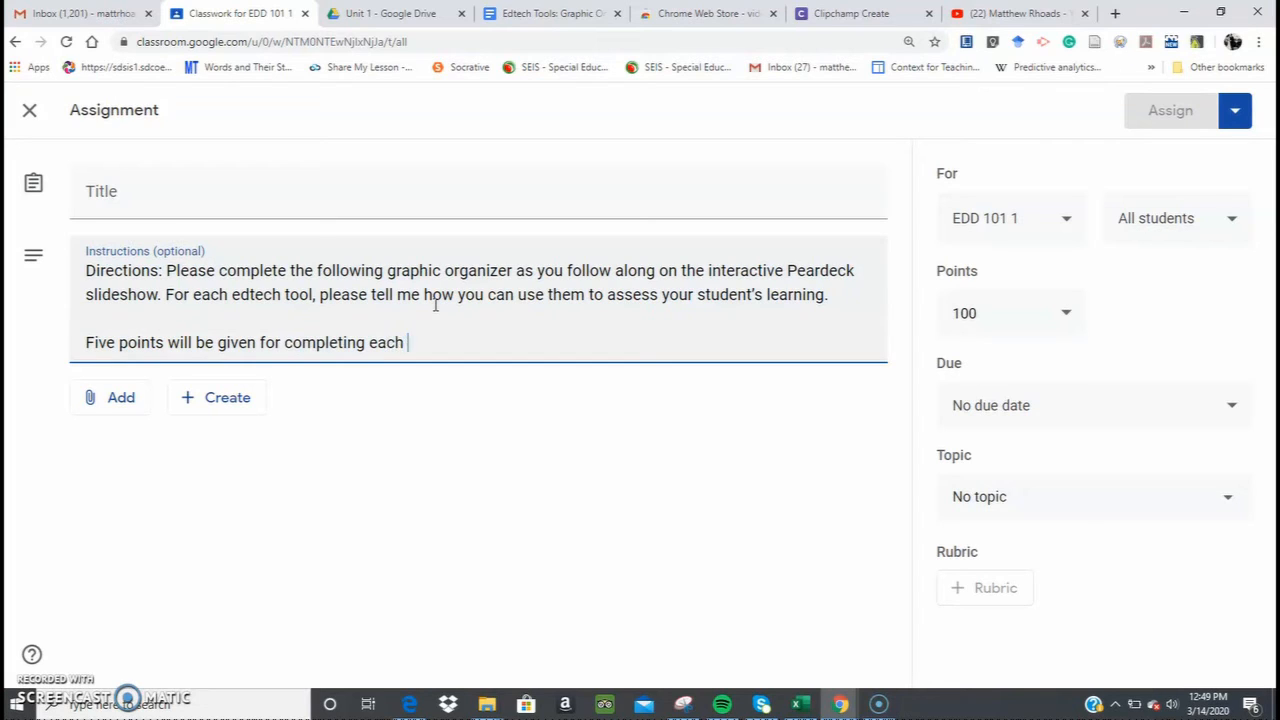
pyautogui.write('of the four box')
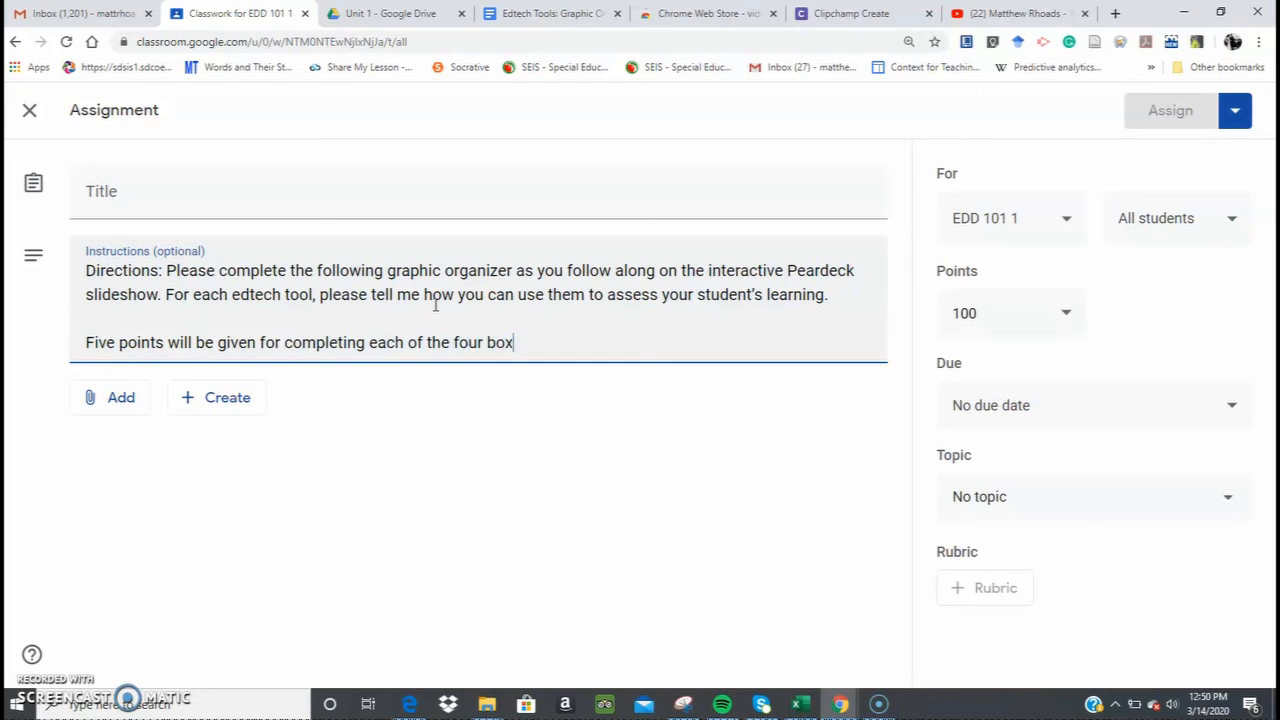
pyautogui.write('es for the graphic organizer')
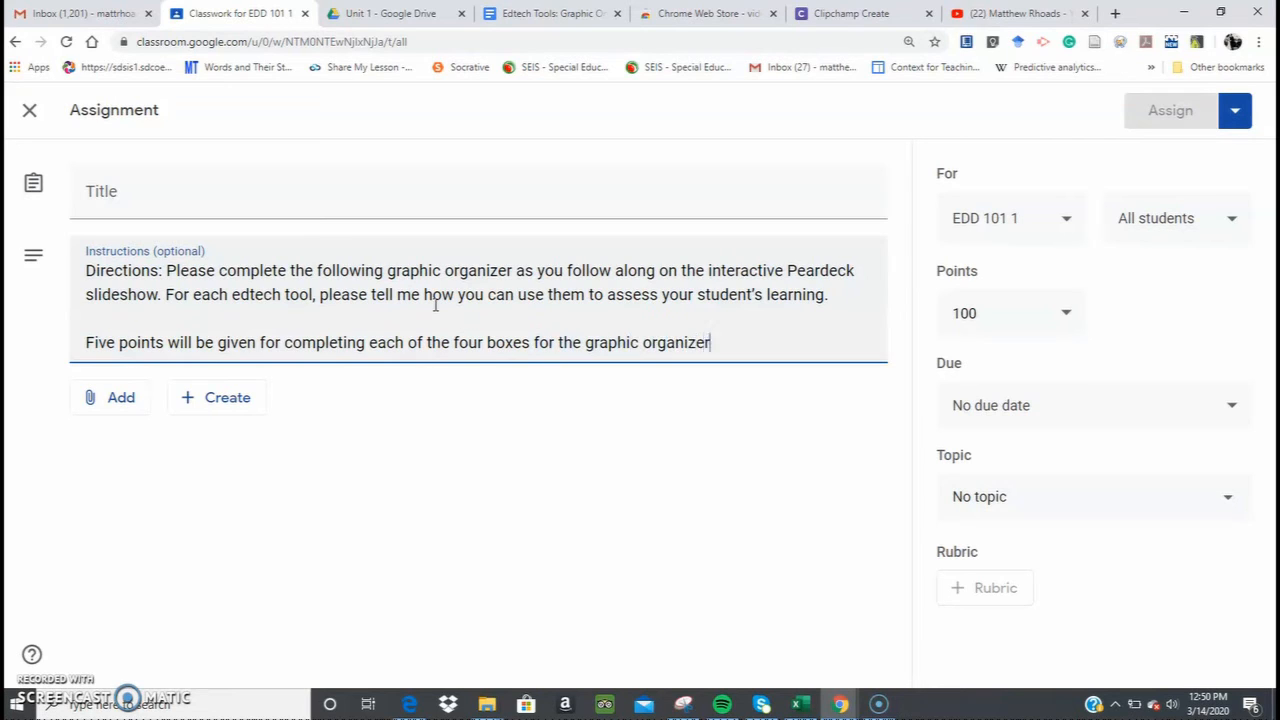
pyautogui.write('.')
# Add the heading "Point Breakdown:" above the five-points sentence and append "This will be for a total of 20 points." to that sentence.
pyautogui.click(150, 328)
pyautogui.press('Return')
pyautogui.write('Point')
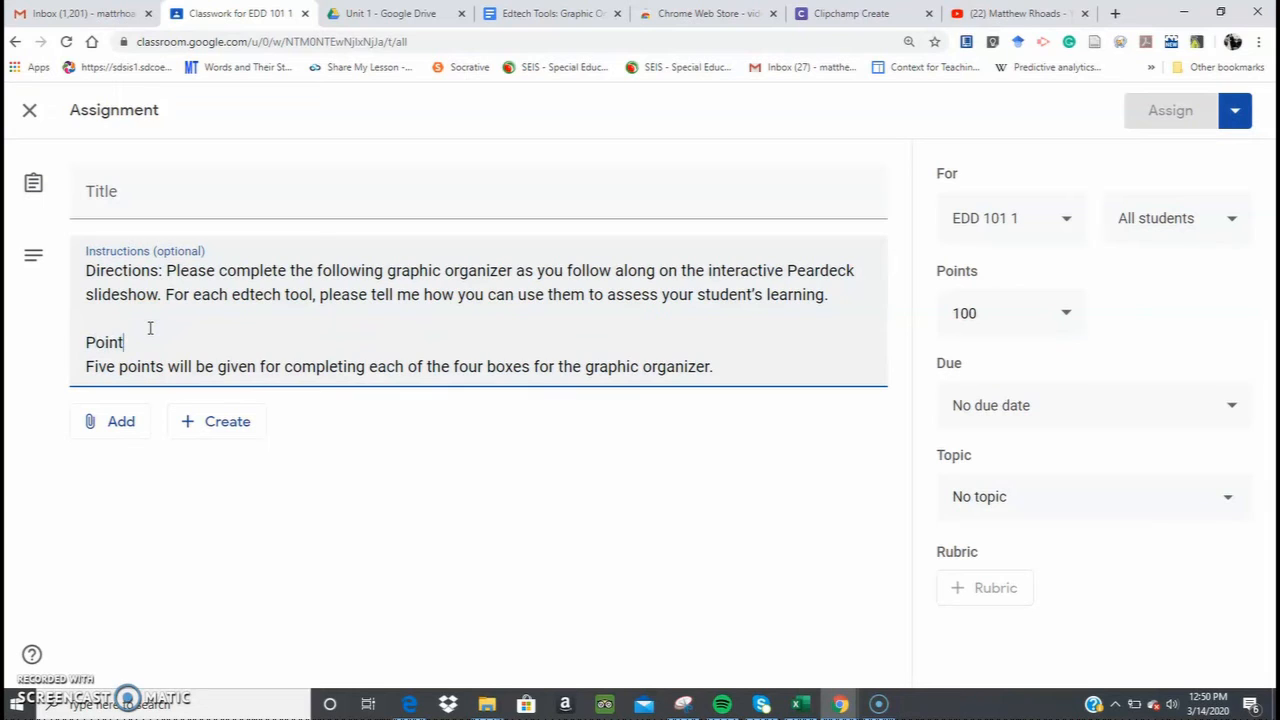
pyautogui.write(' Breakdown:')
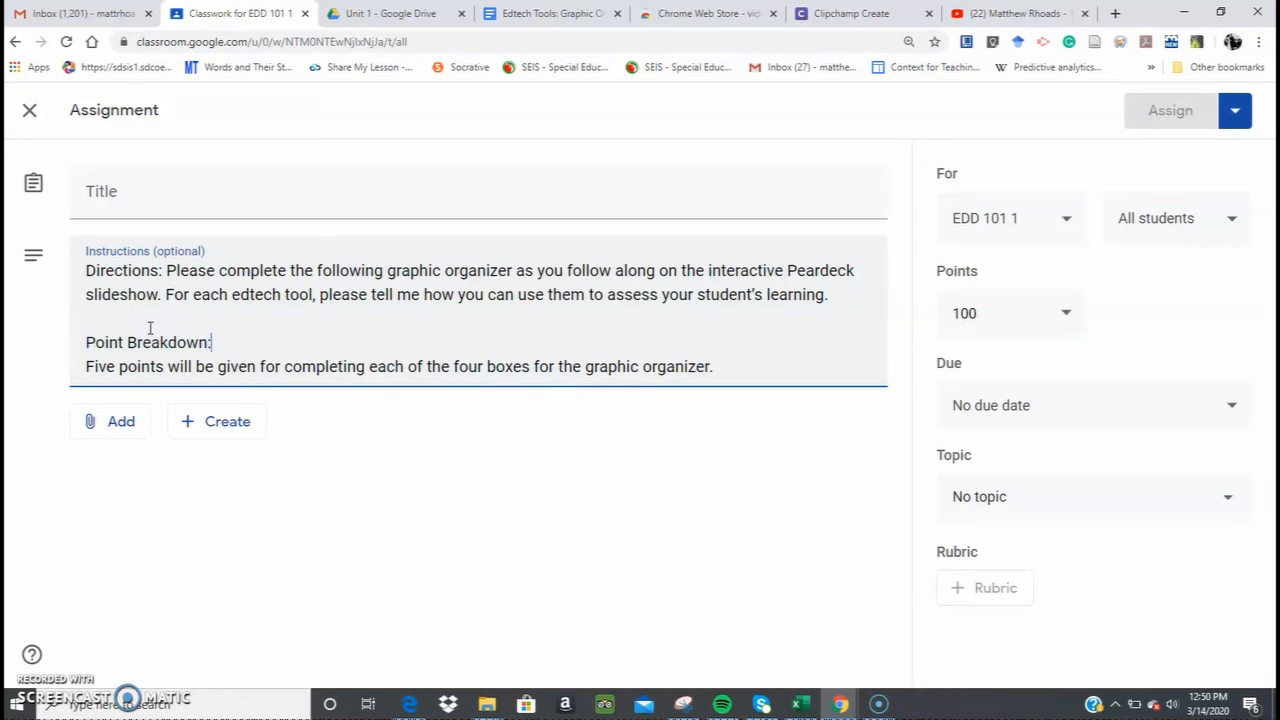
pyautogui.click(730, 365)
pyautogui.write('This will be fo')
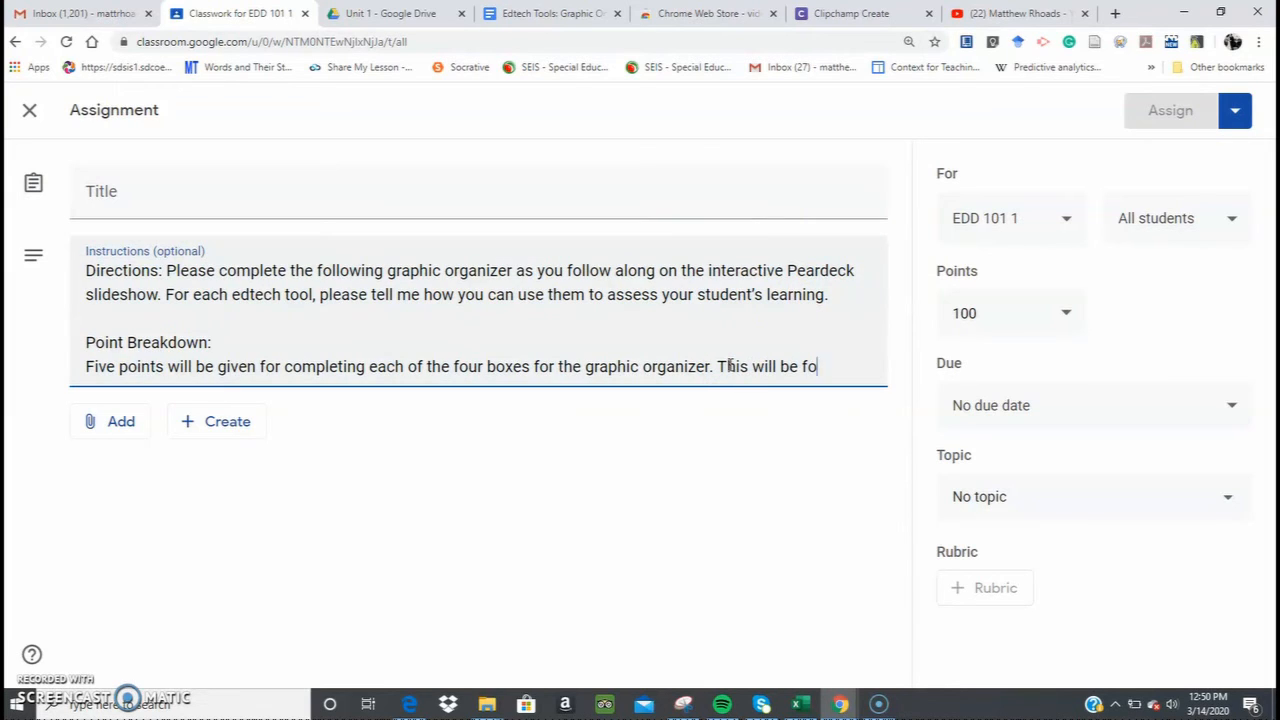
pyautogui.write('r a total of 20 points.')
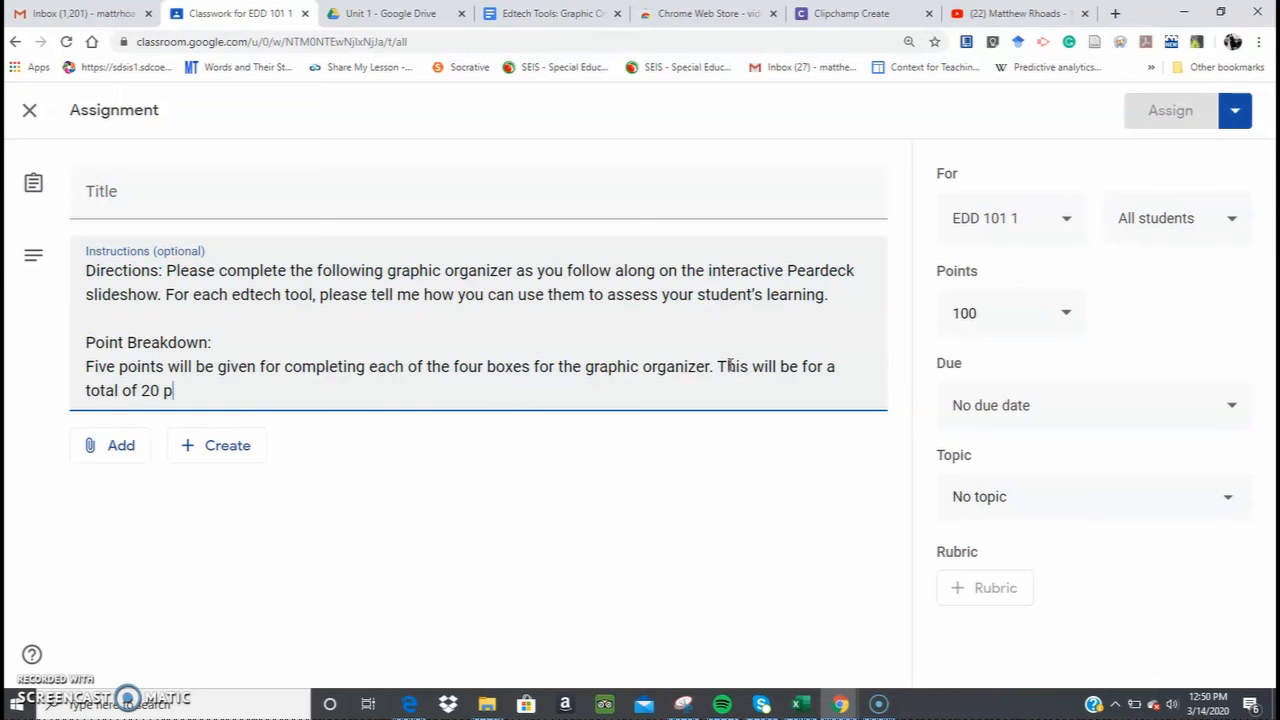
# Set the assignment's points to 20.
pyautogui.click(973, 313)
pyautogui.press('BackSpace')
pyautogui.press('BackSpace')
pyautogui.press('BackSpace')
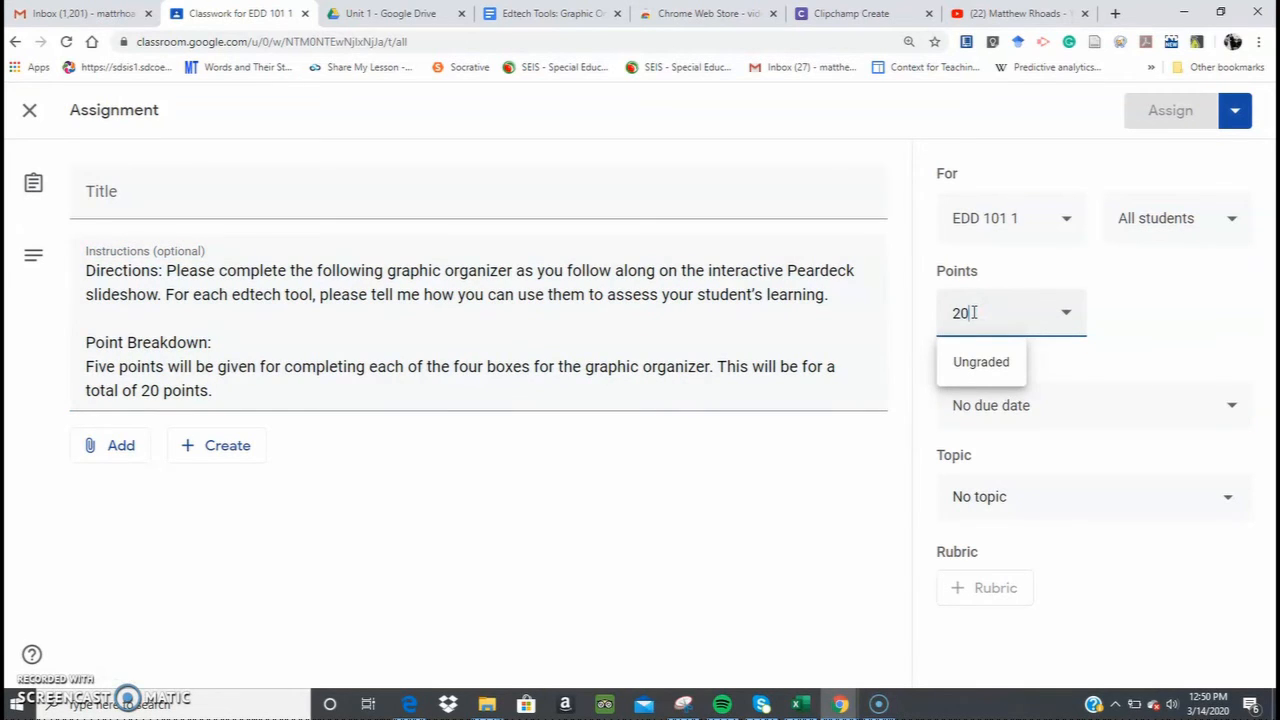
pyautogui.write('20')
# Set the assignment's due date to Mar 20, 2020 at 11:59 PM and assign it to the Unit 1 topic.
pyautogui.click(1089, 393)
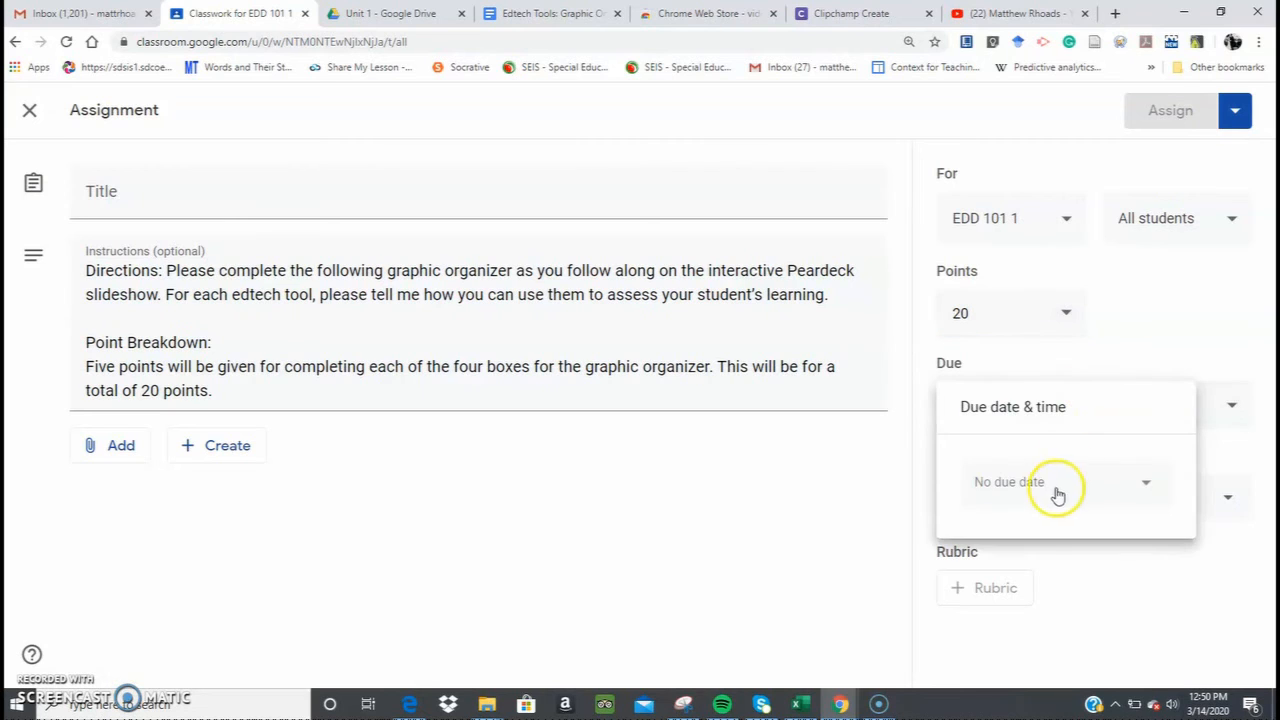
pyautogui.click(1057, 493)
pyautogui.click(1136, 372)
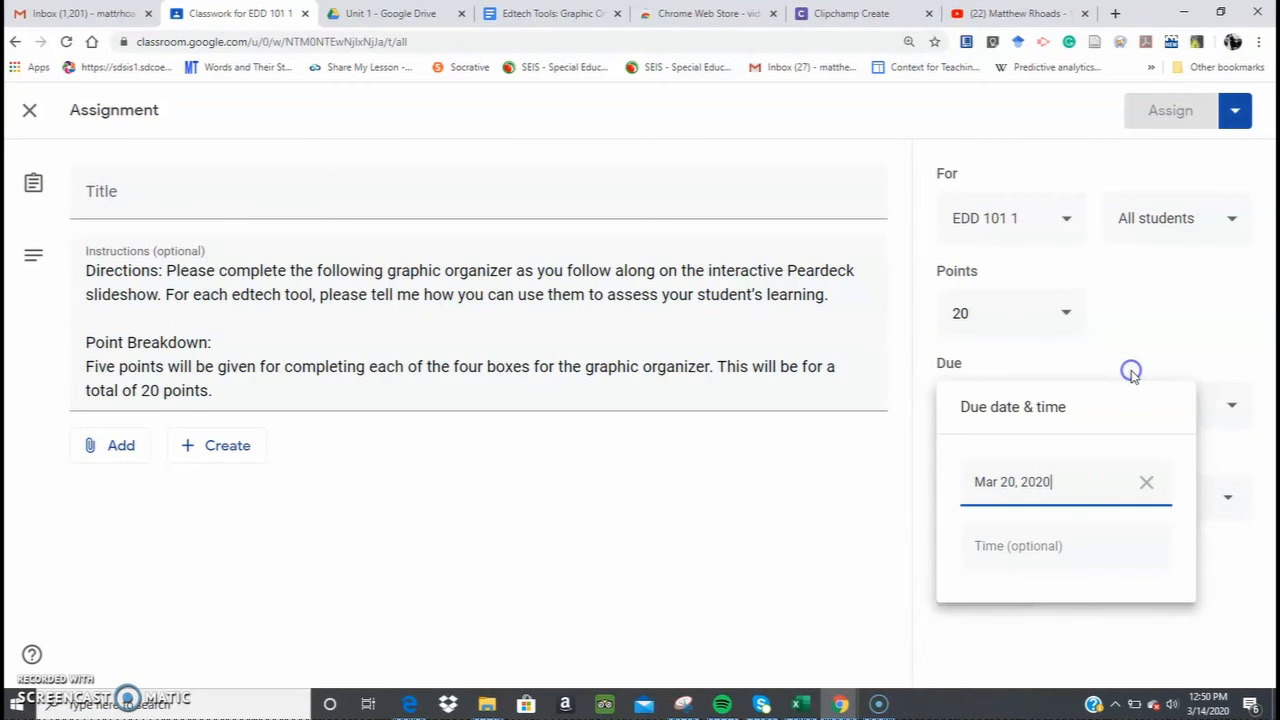
pyautogui.click(1037, 558)
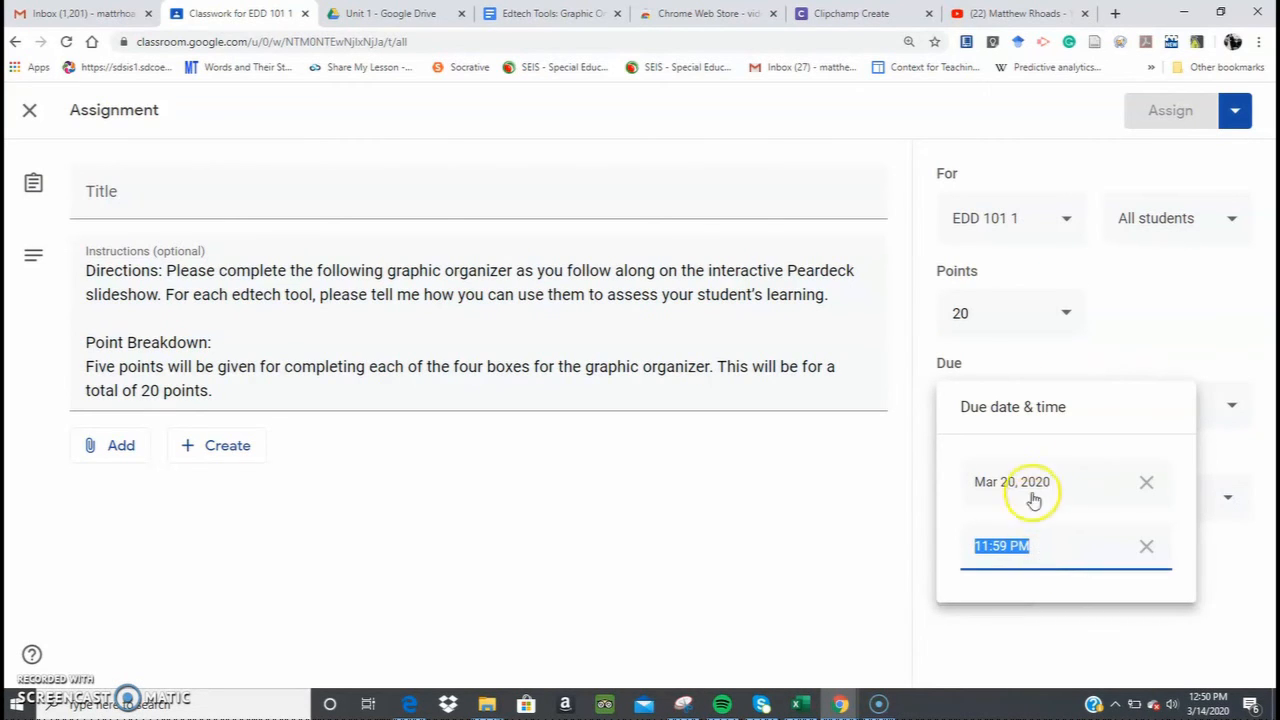
pyautogui.click(1123, 337)
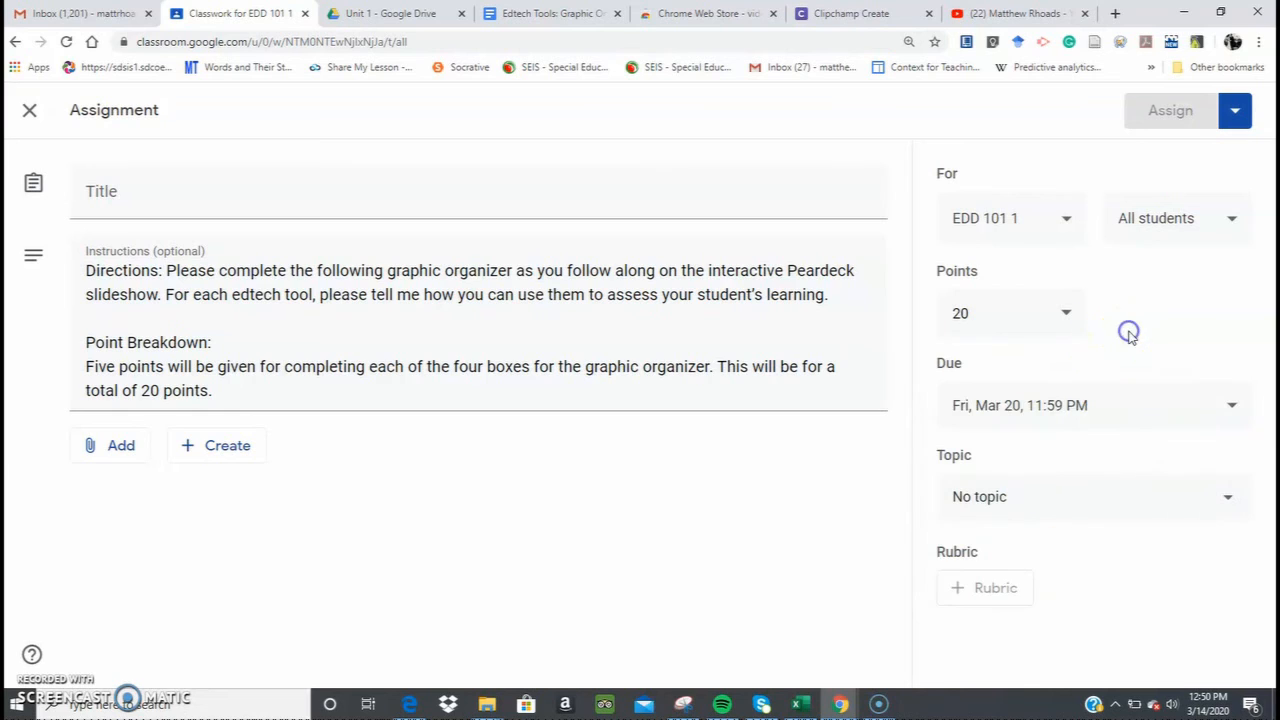
pyautogui.click(1020, 512)
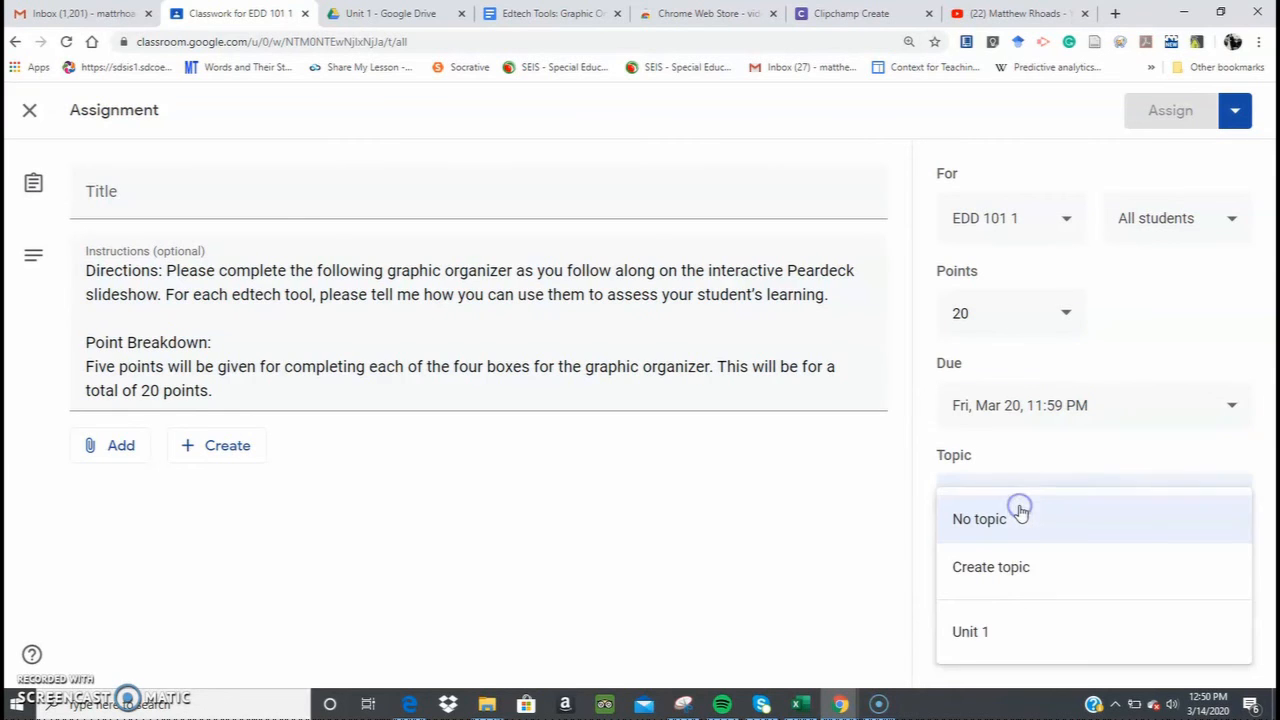
pyautogui.click(970, 645)
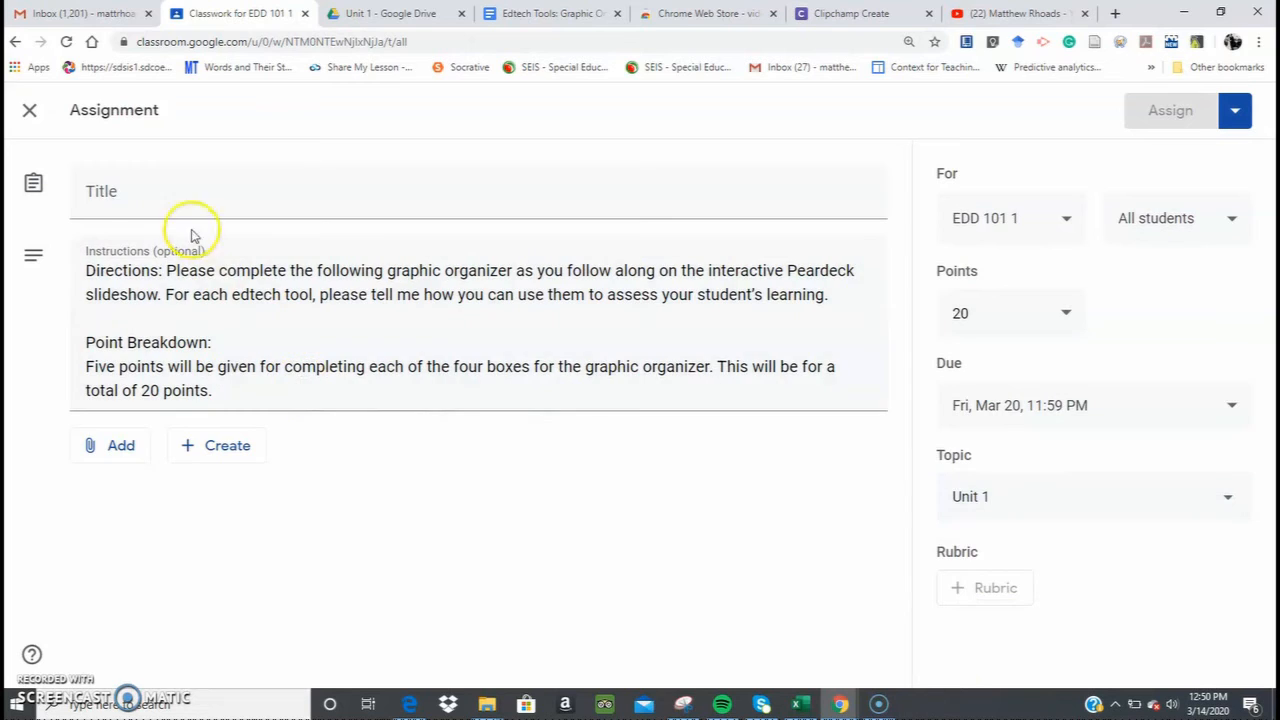
# Title the assignment "Edtech Tool: Graphic Organizer".
pyautogui.click(166, 194)
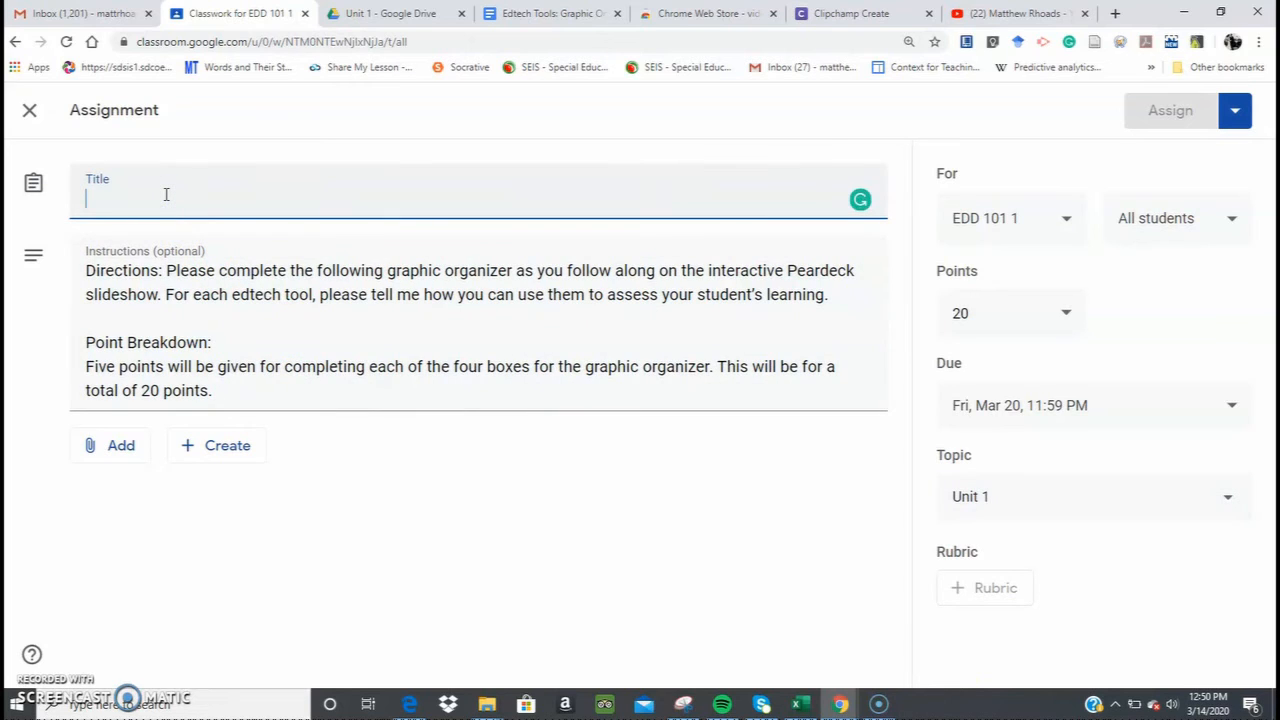
pyautogui.write('Edtech ')
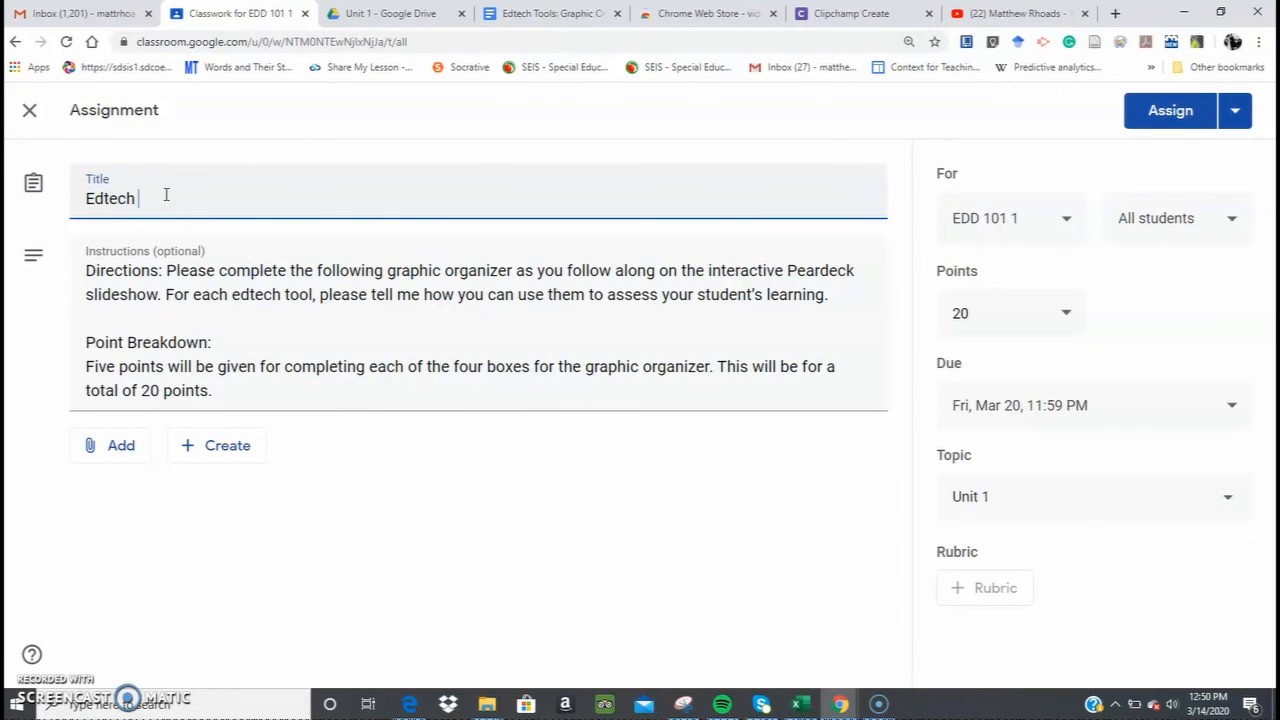
pyautogui.write('Tool: Graphic ')
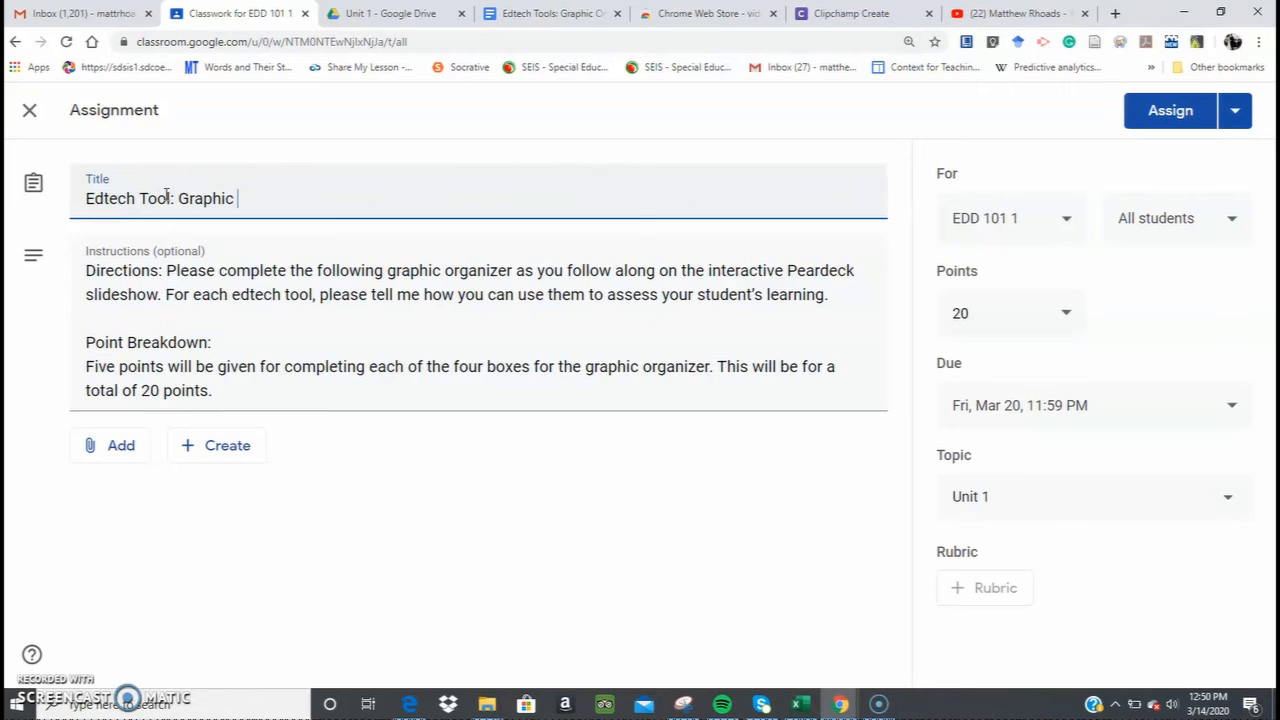
pyautogui.write('Organizer')
# Attach the "Edtech Tools: Graphic Organizer" document from Google Drive to the assignment.
pyautogui.click(100, 450)
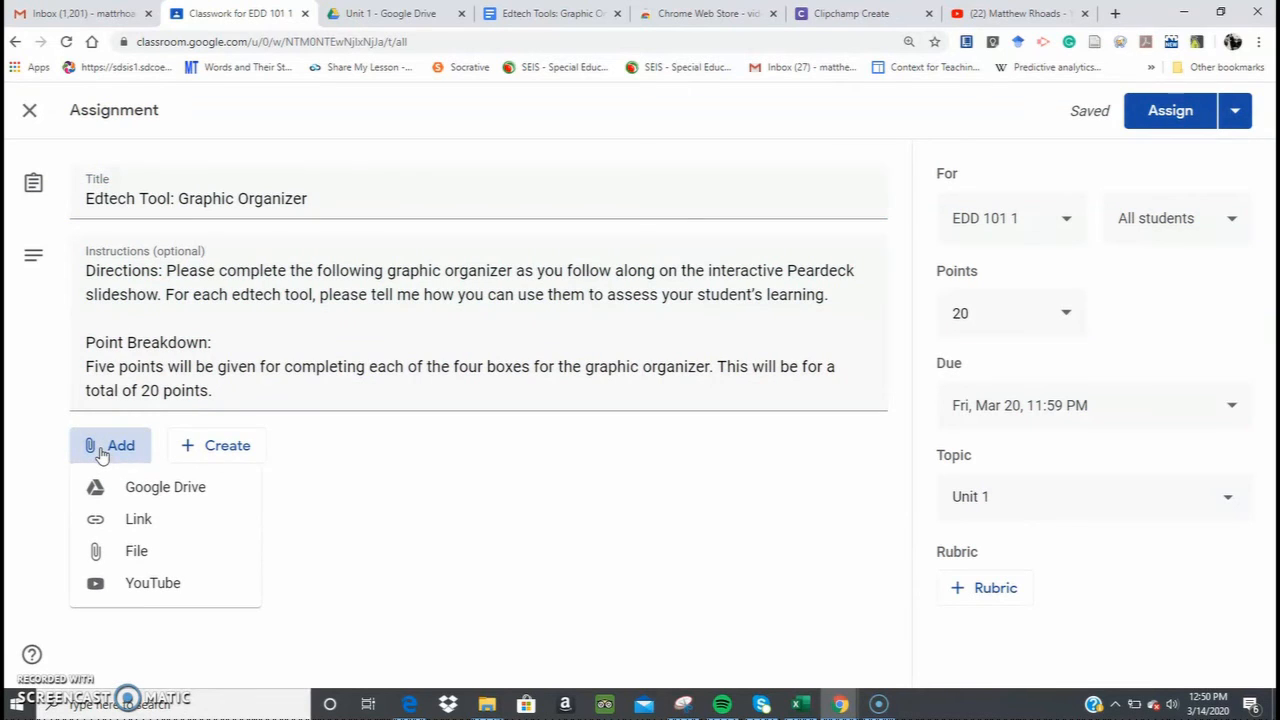
pyautogui.click(159, 497)
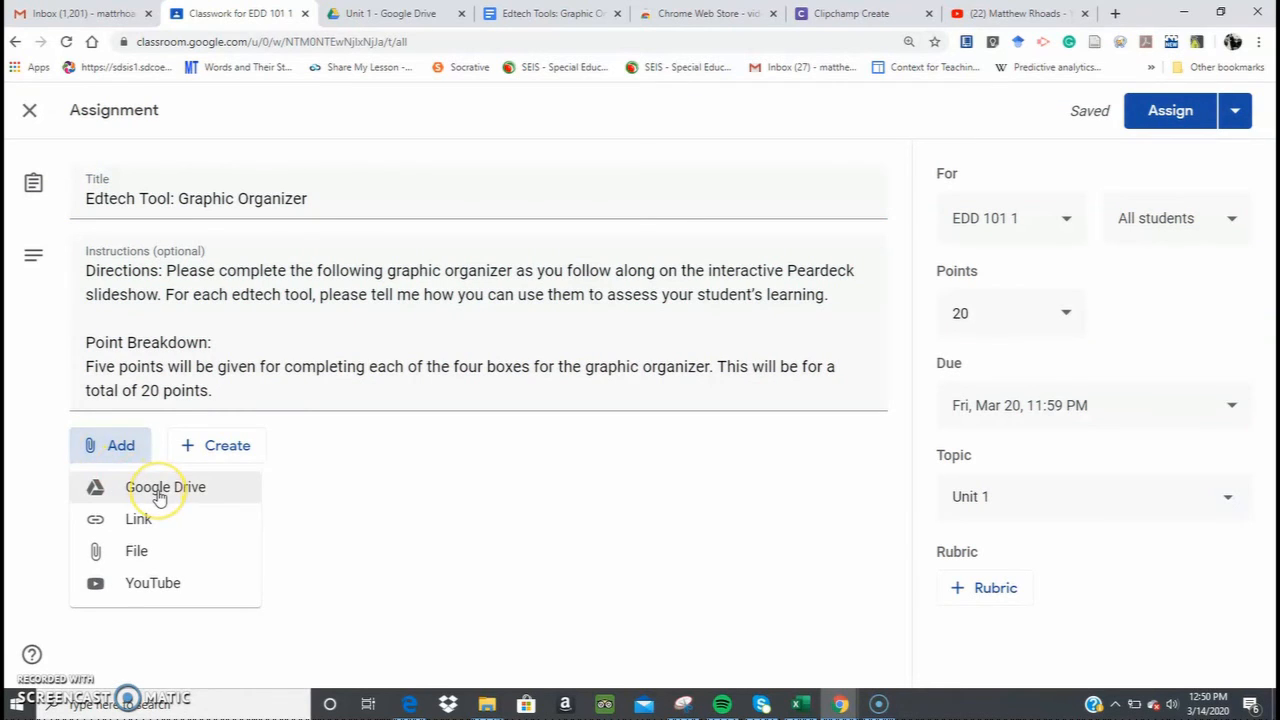
pyautogui.click(159, 497)
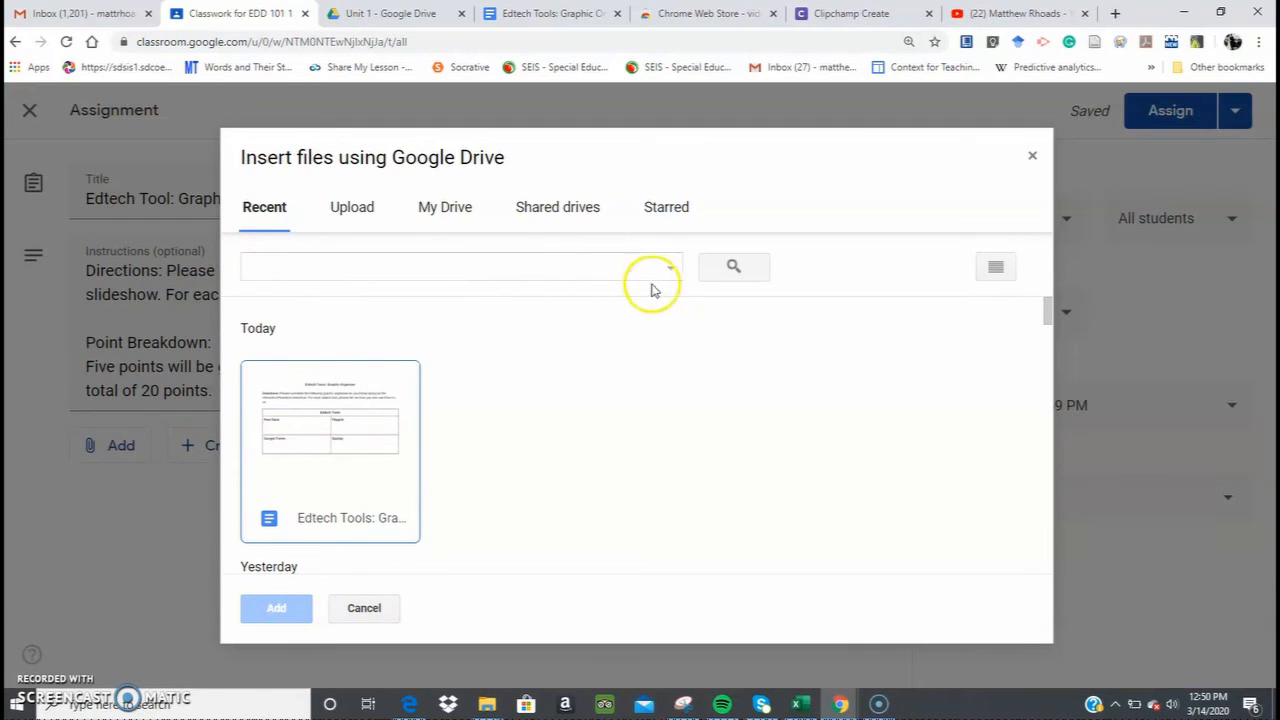
pyautogui.click(445, 210)
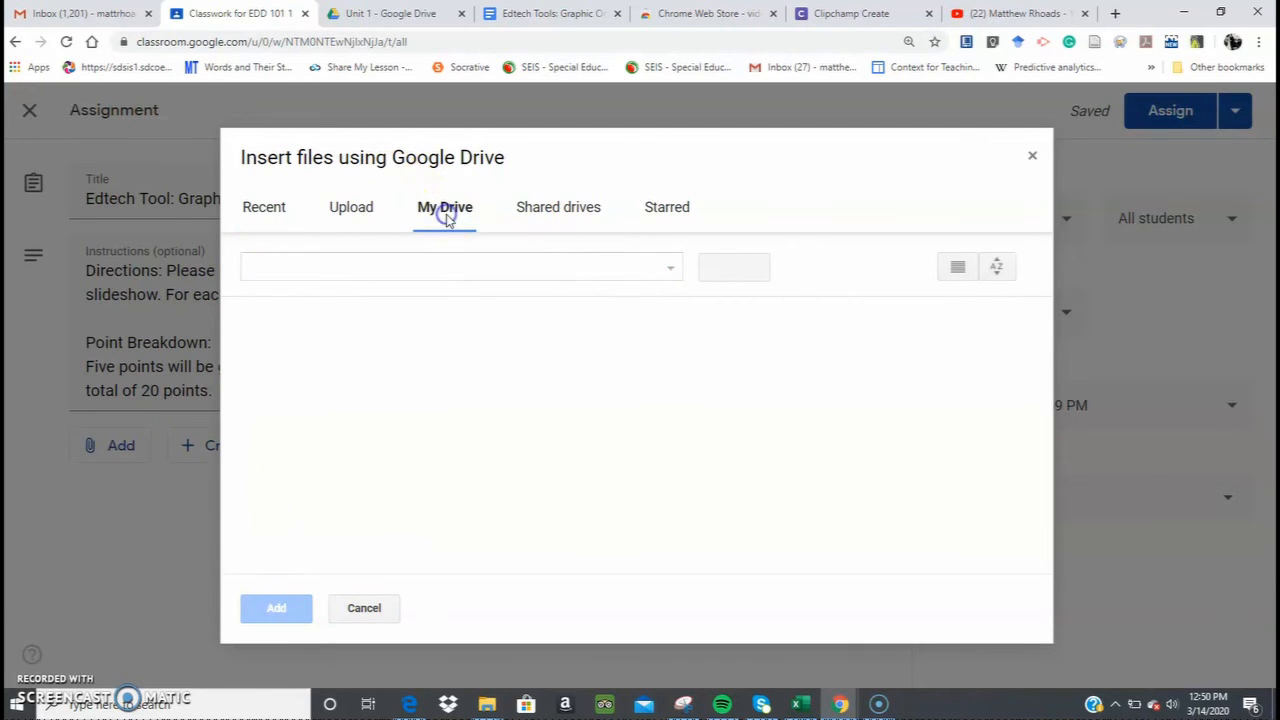
pyautogui.click(270, 212)
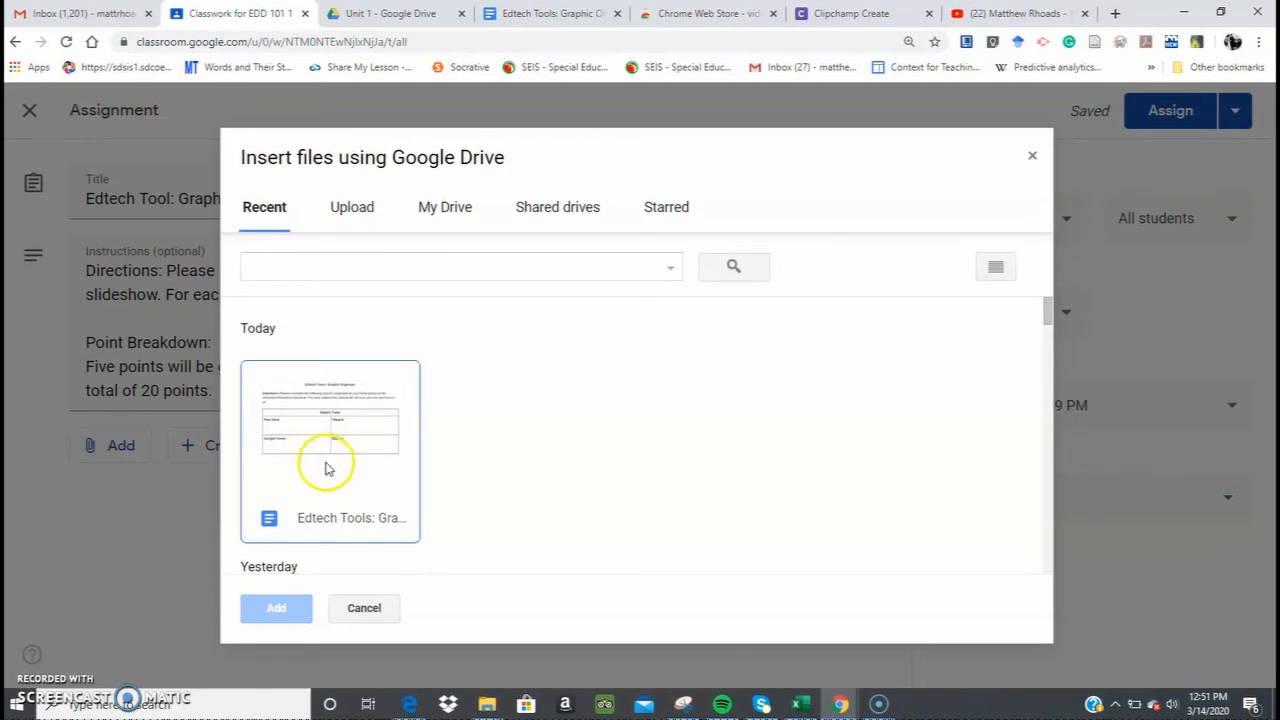
pyautogui.click(325, 422)
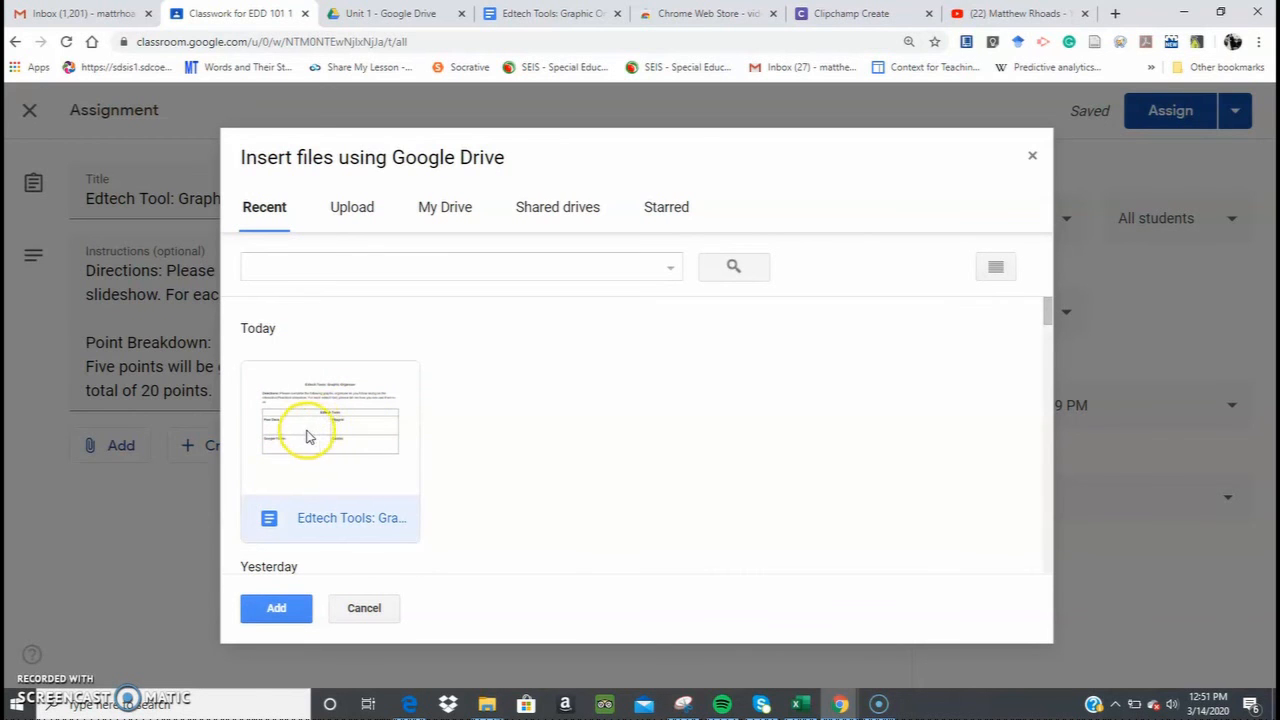
pyautogui.click(276, 610)
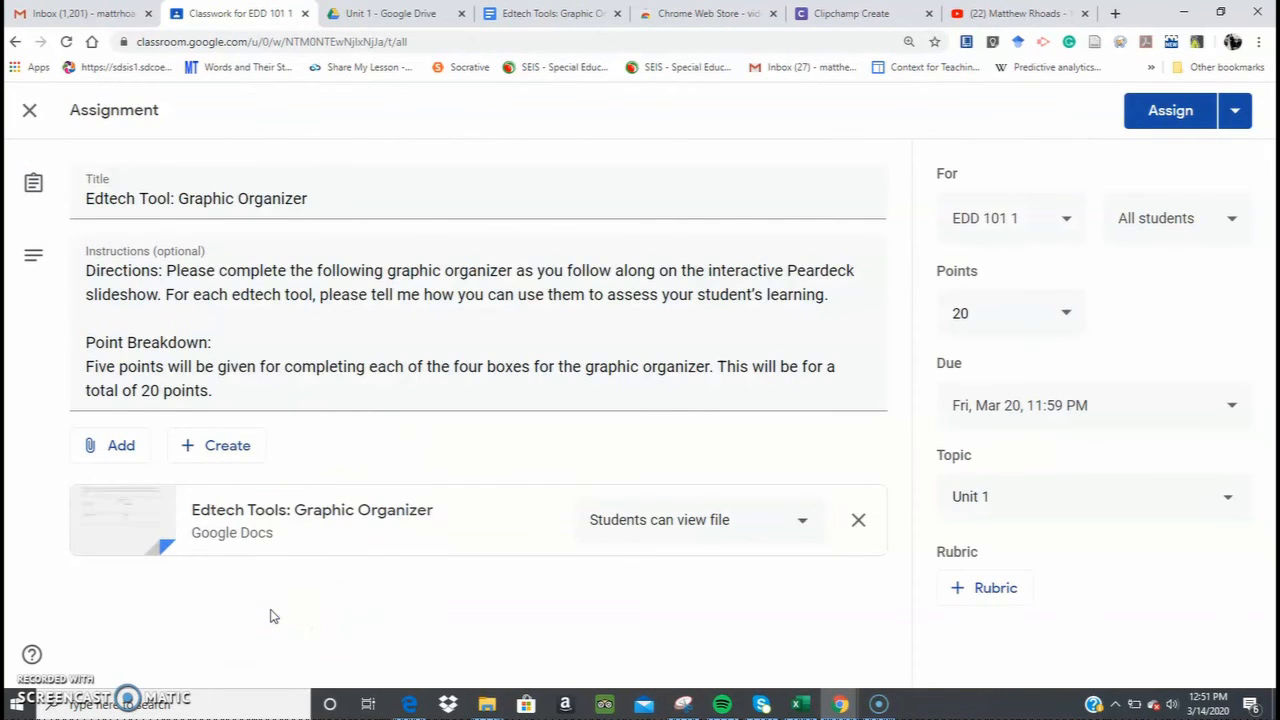
# Set the attached graphic organizer's student access to "Make a copy for each student".
pyautogui.click(674, 506)
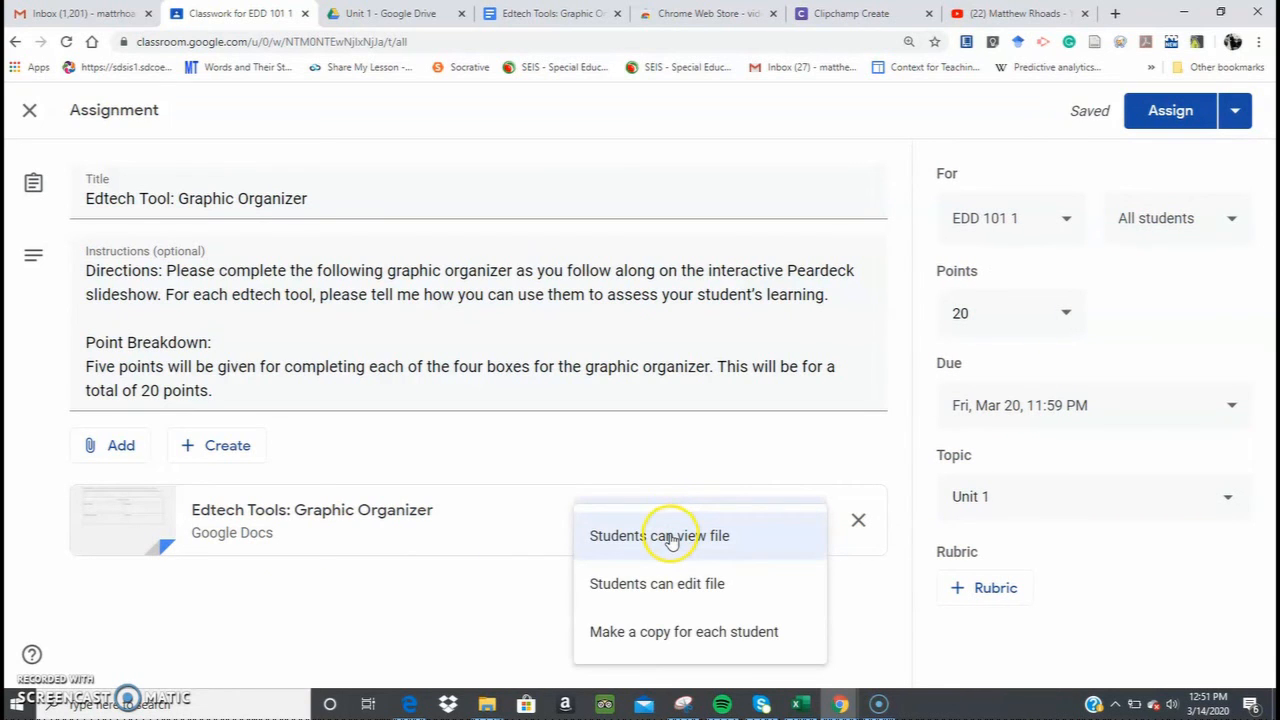
pyautogui.click(668, 588)
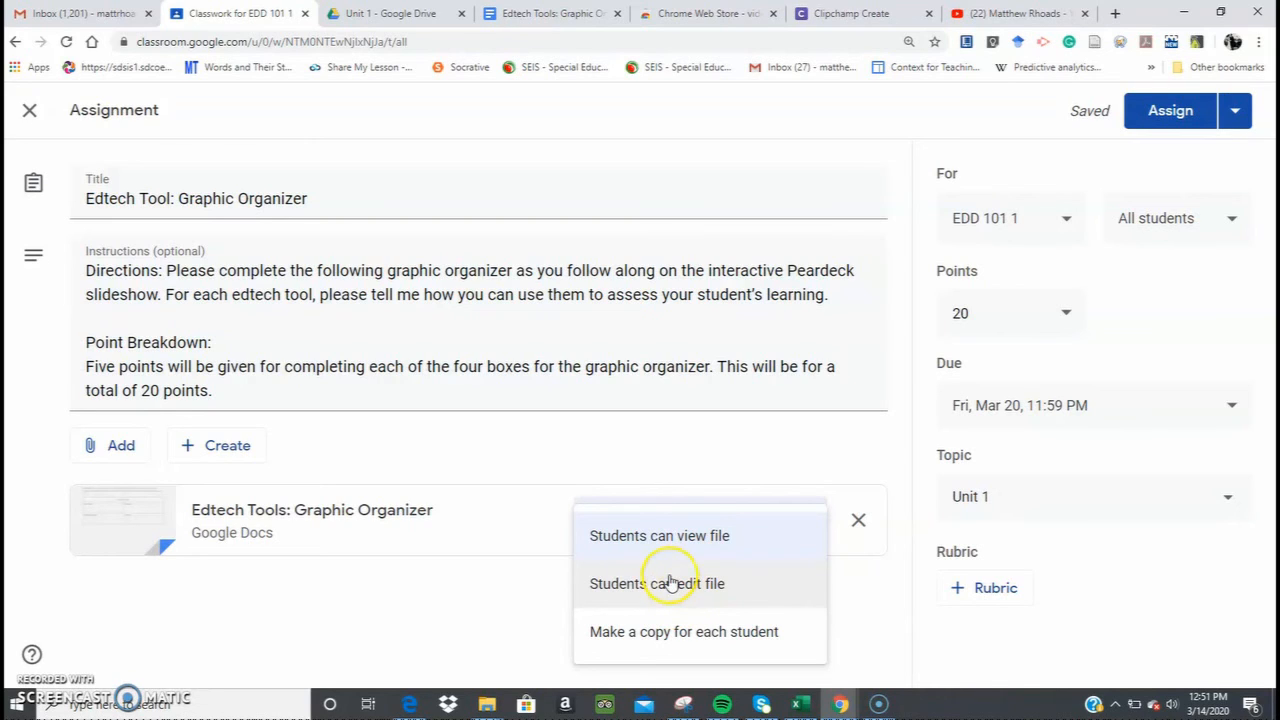
pyautogui.click(665, 633)
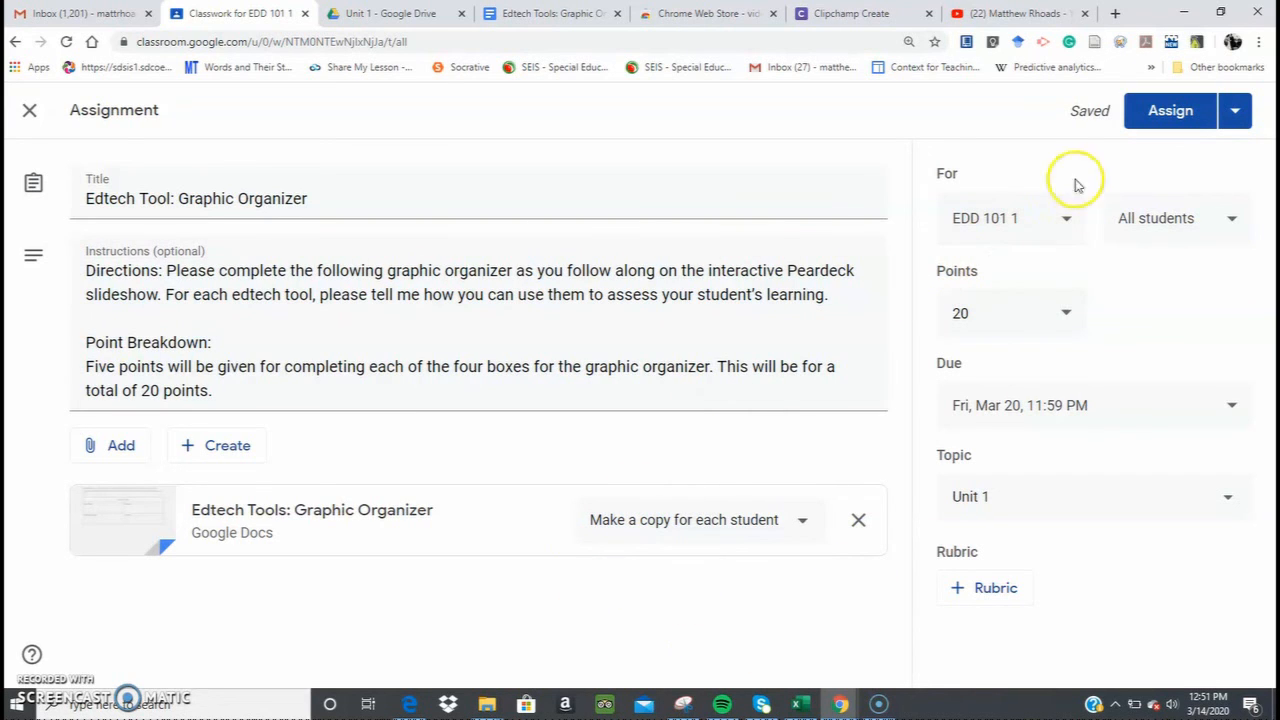
# Assign the finished assignment to all EDD 101 students and expand its entry under Unit 1.
pyautogui.click(1168, 116)
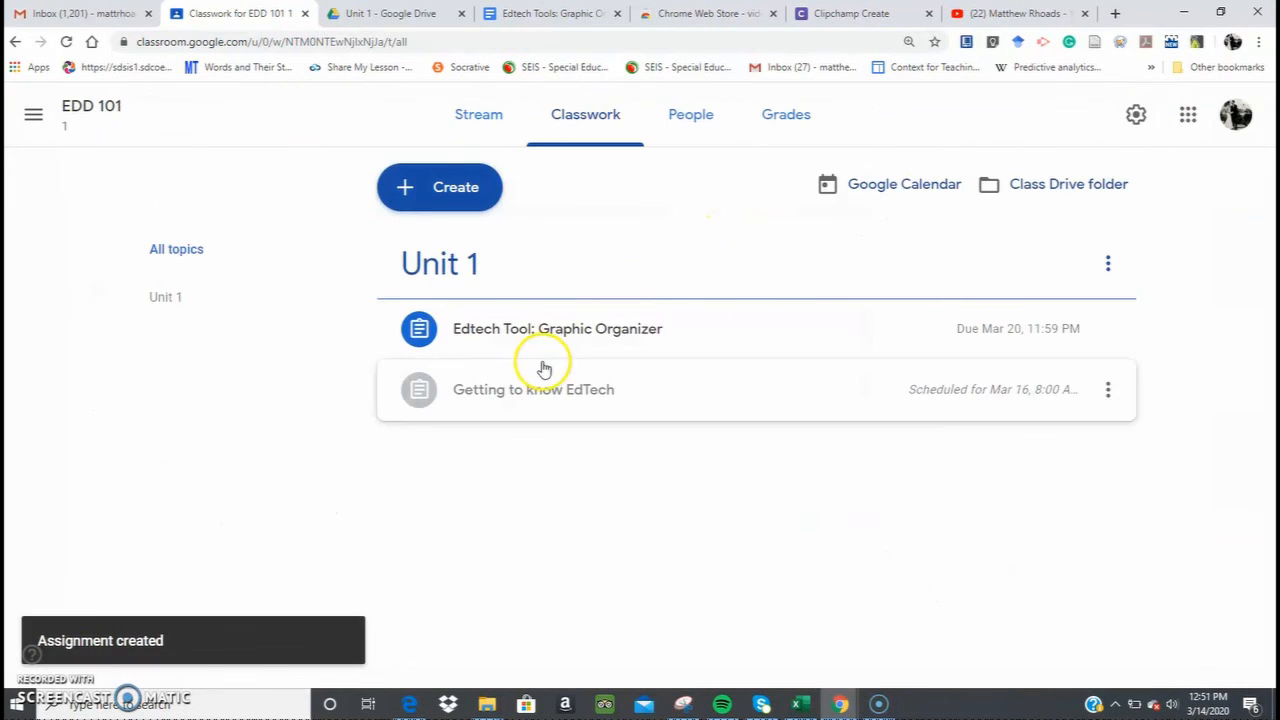
pyautogui.click(643, 342)
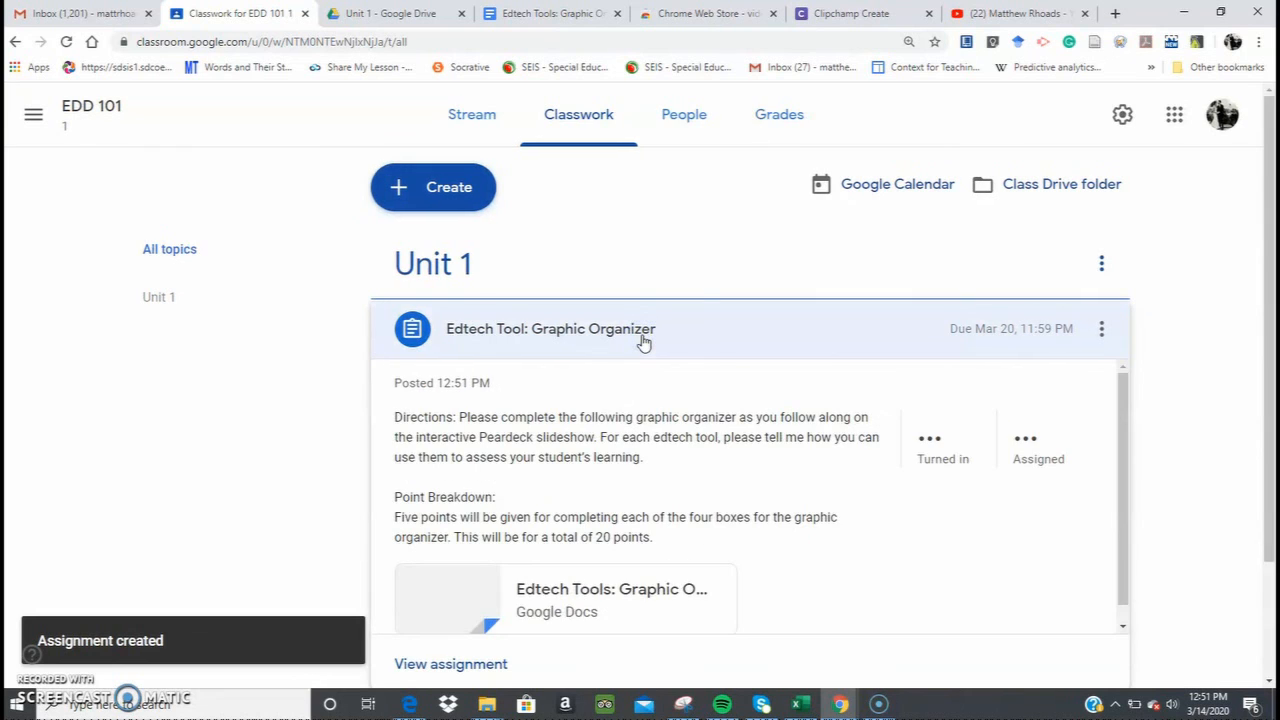